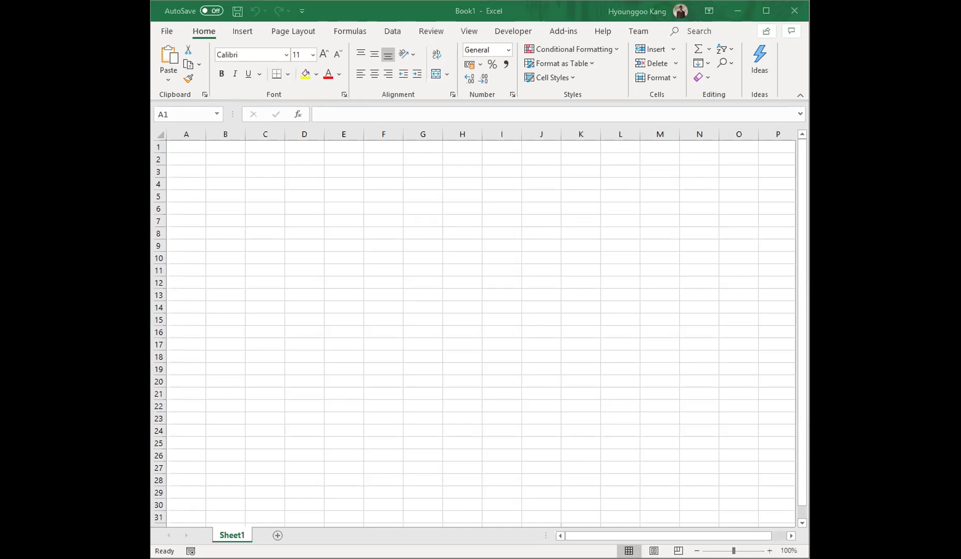
Paste the one-day 5% VaR example paragraph into cell B2 and open the cell to read its full text.
key(Down)
key(Right)
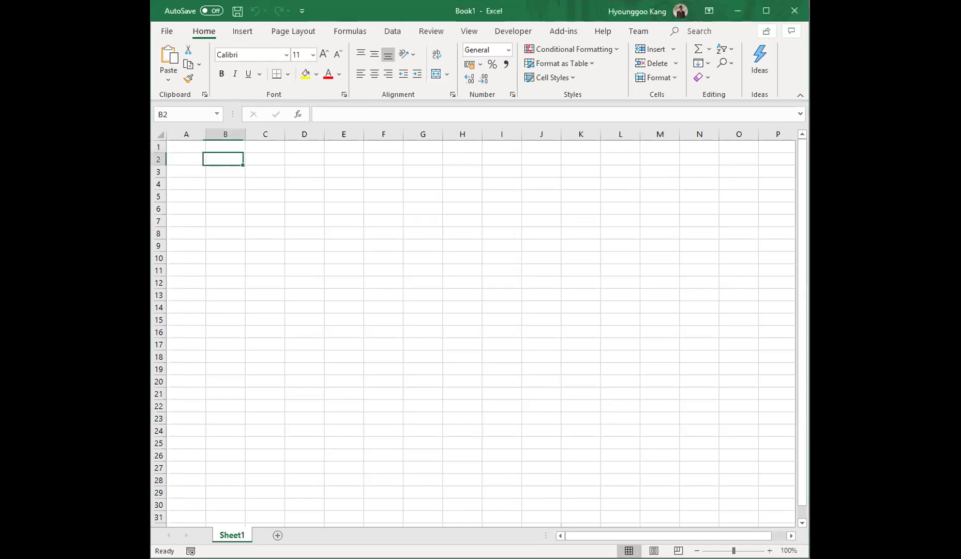
key(ctrl+v)
key(Down)
key(Up)
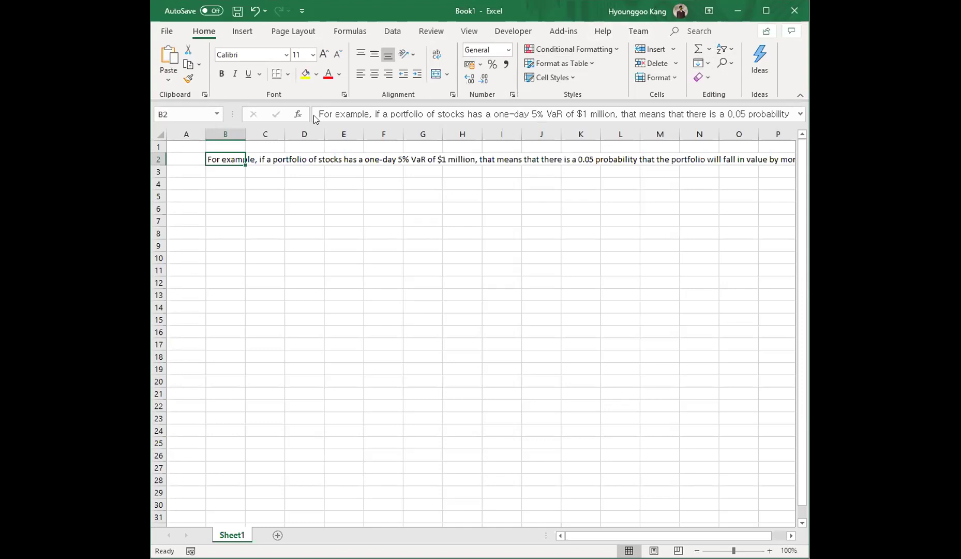
double_click(228, 159)
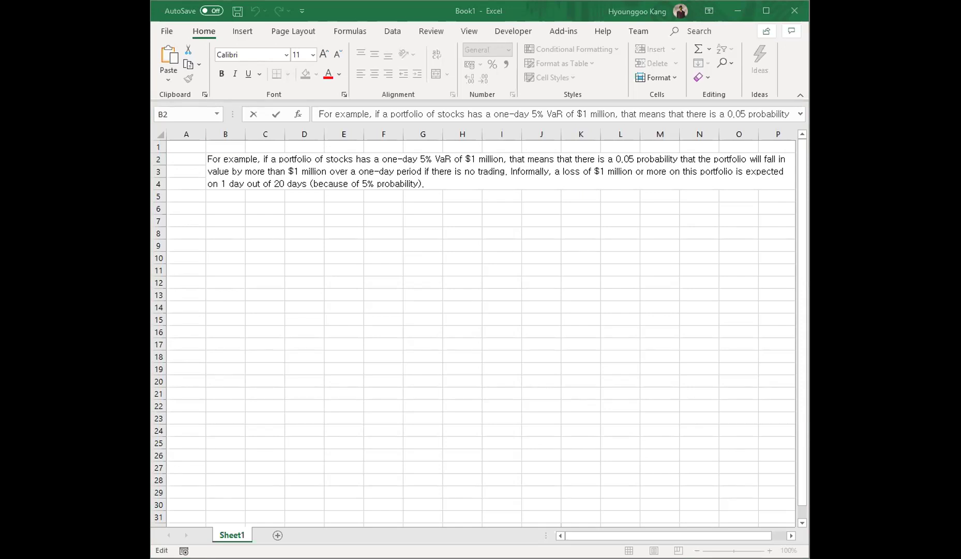
Enter the p VaR definition text in cell B6 and discard the entry.
click(214, 205)
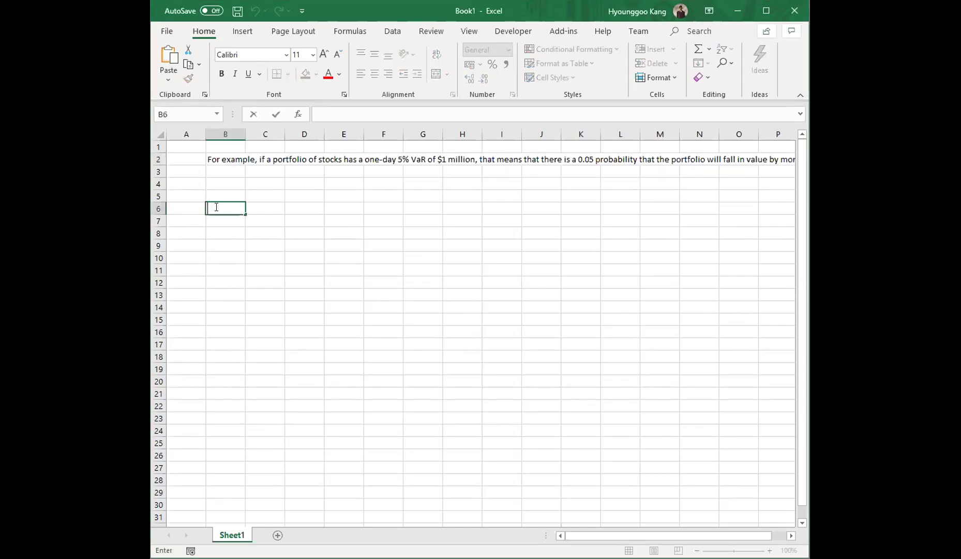
text(p VaR is defined such that the probability of a loss greater than VaR is (at most) p while the probability of a loss less than VaR is (at least) 1−p. A loss which exceeds the VaR threshold is termed a "VaR breach".[2])
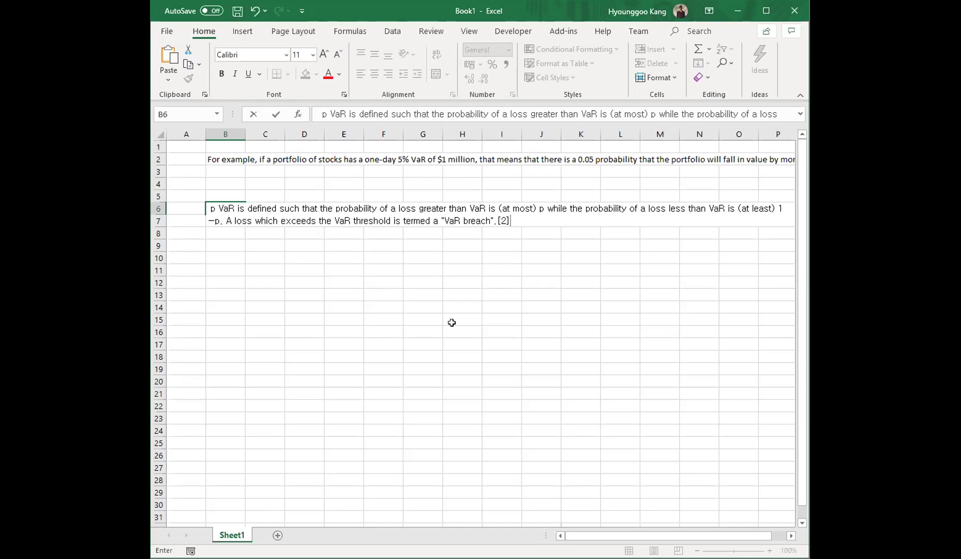
key(Escape)
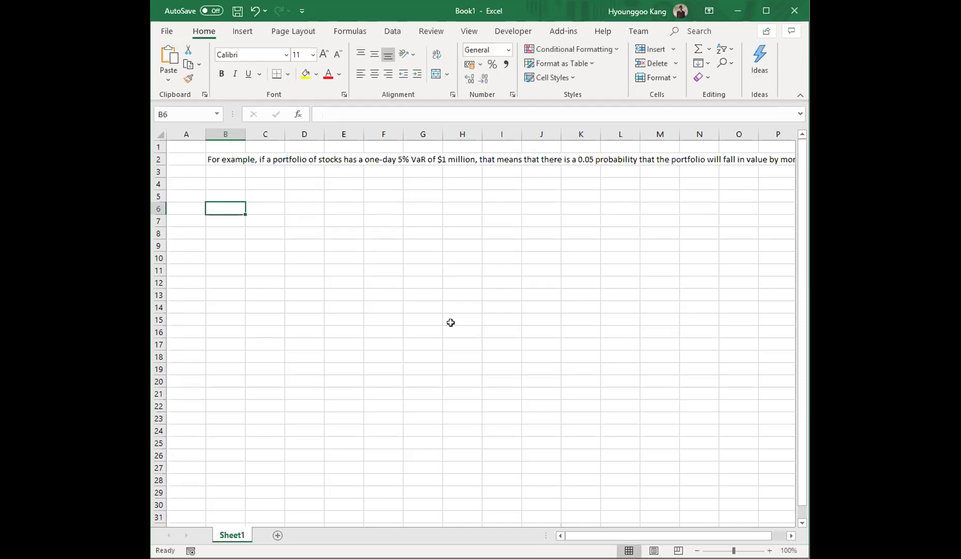
Clear the contents of cells B2 to B6.
key(shift+Up)
key(shift+Up)
key(shift+Up)
key(shift+Up)
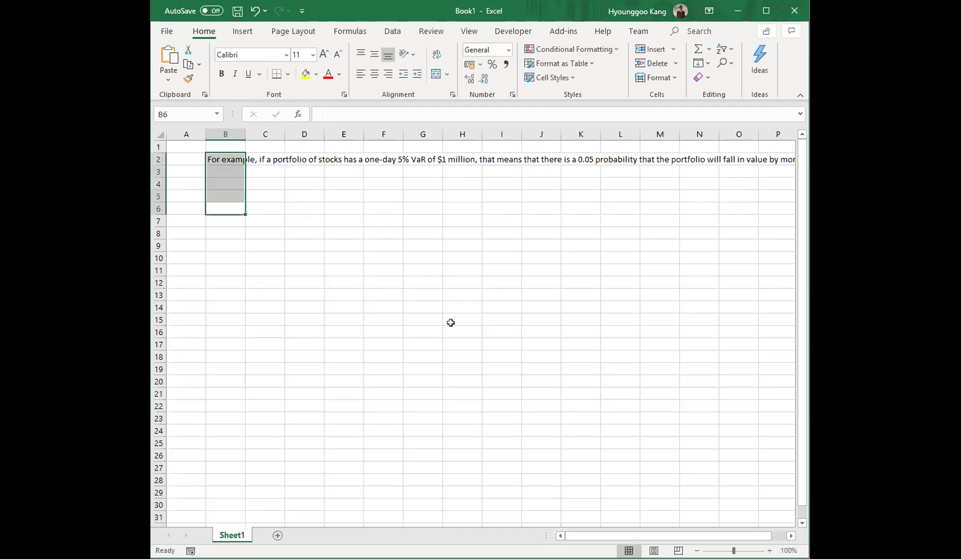
key(Delete)
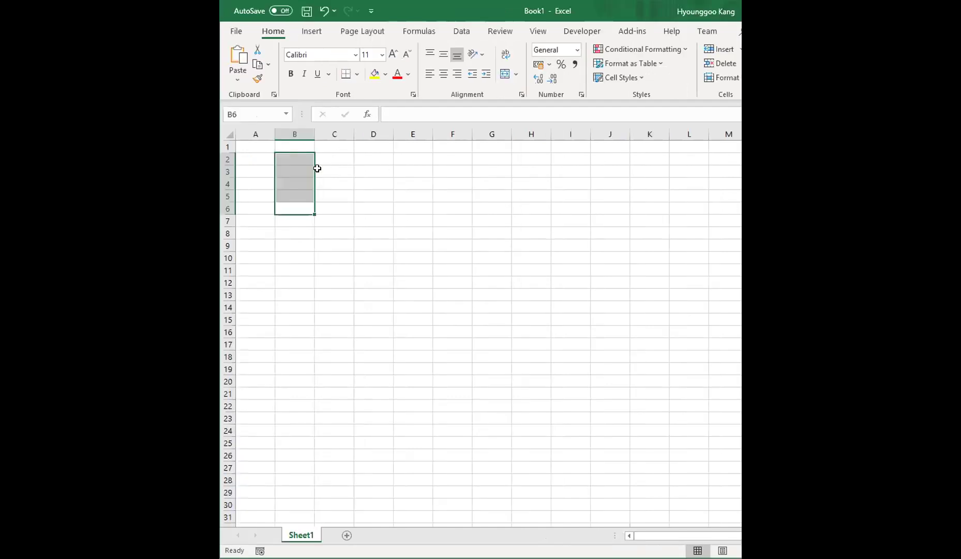
Enter the column header "Year end rating" in cell B2.
click(287, 160)
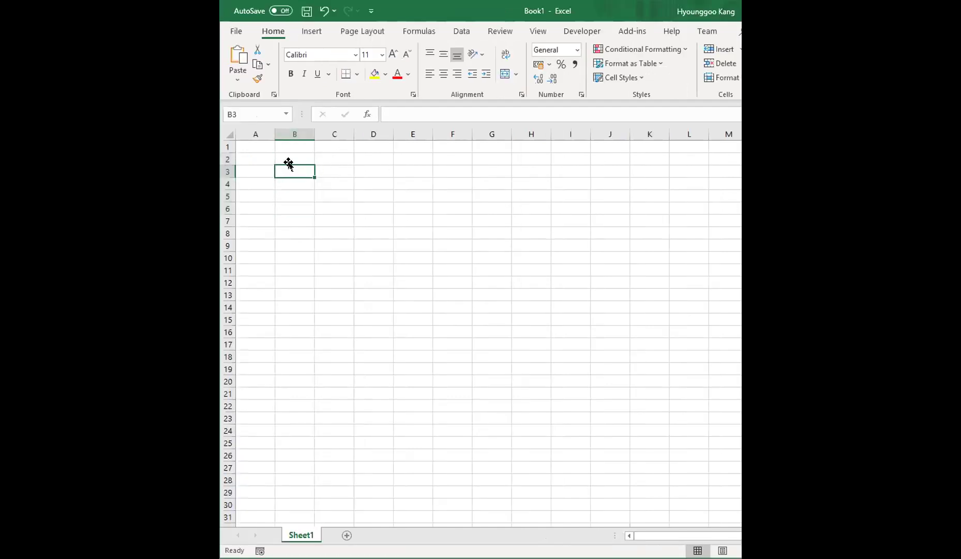
text(Yea)
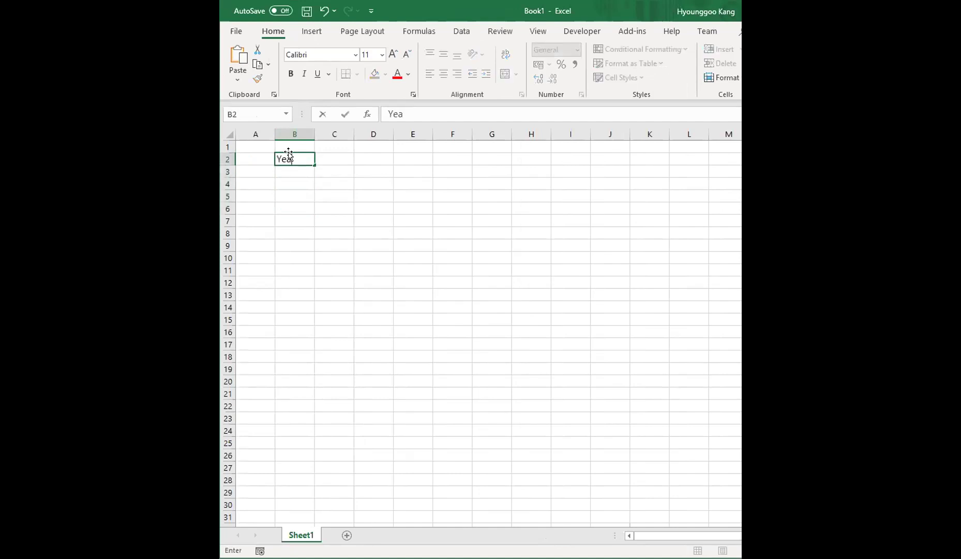
text(r end rating)
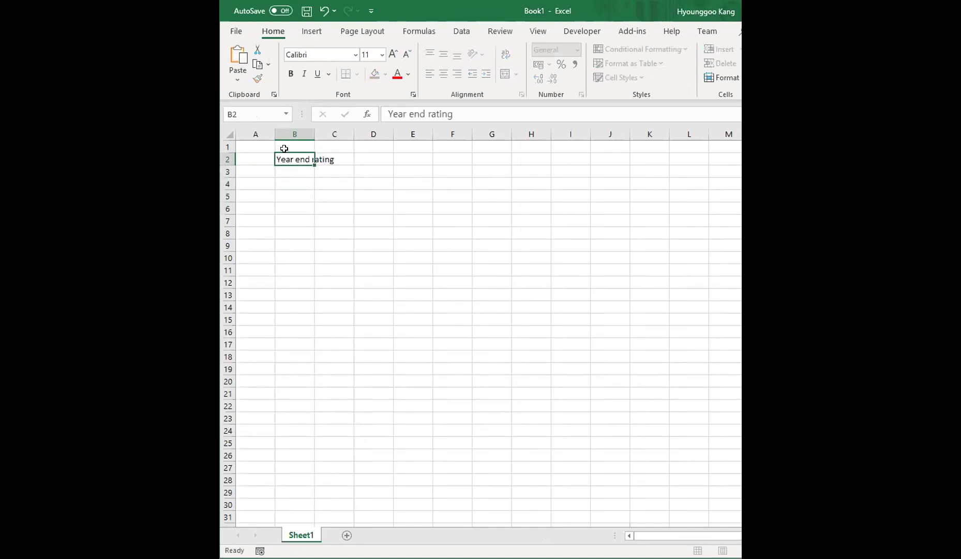
key(Return)
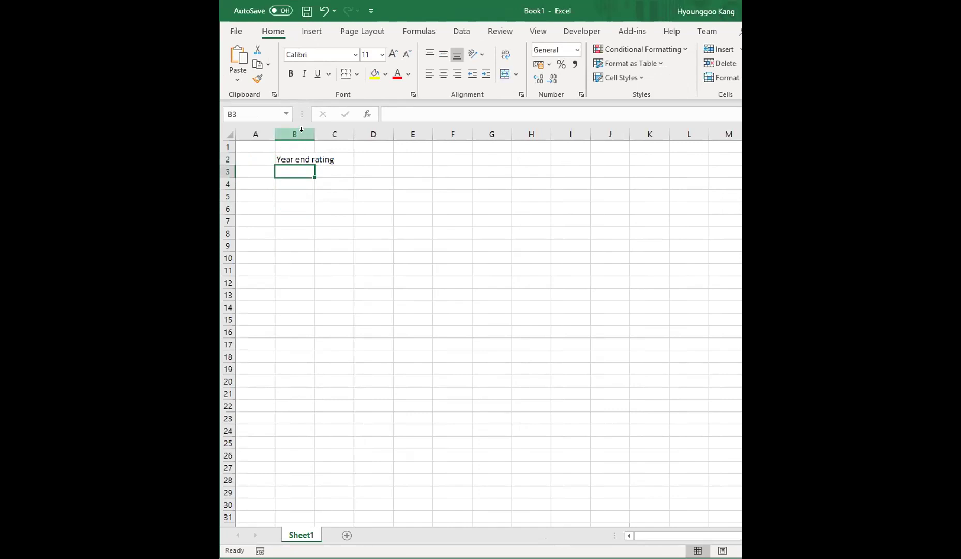
Wrap the text of the "Year end rating" header in cell B2.
double_click(448, 5)
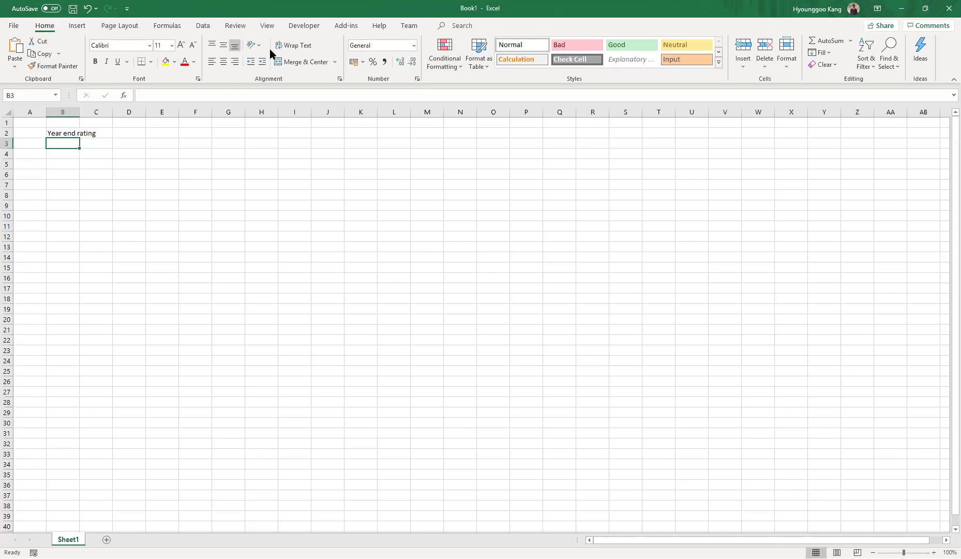
click(63, 134)
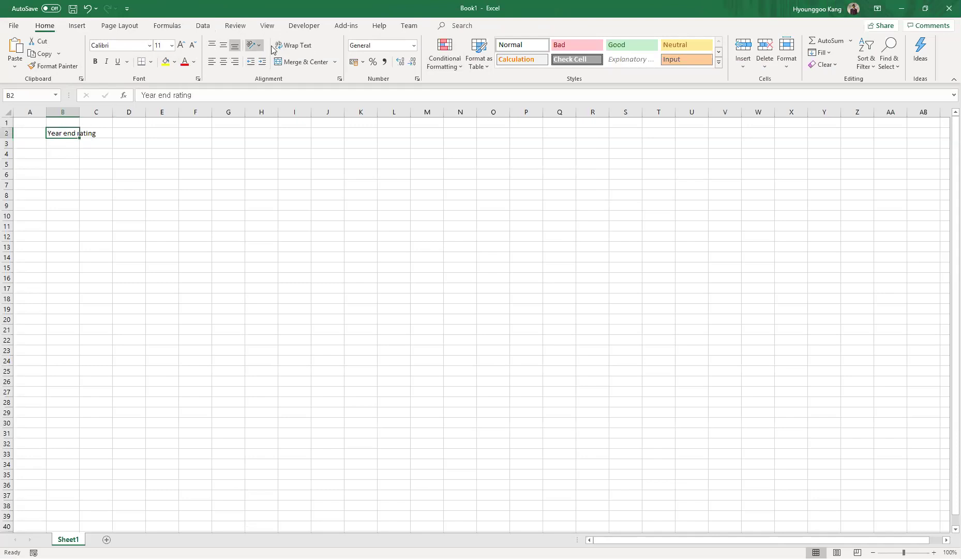
click(287, 48)
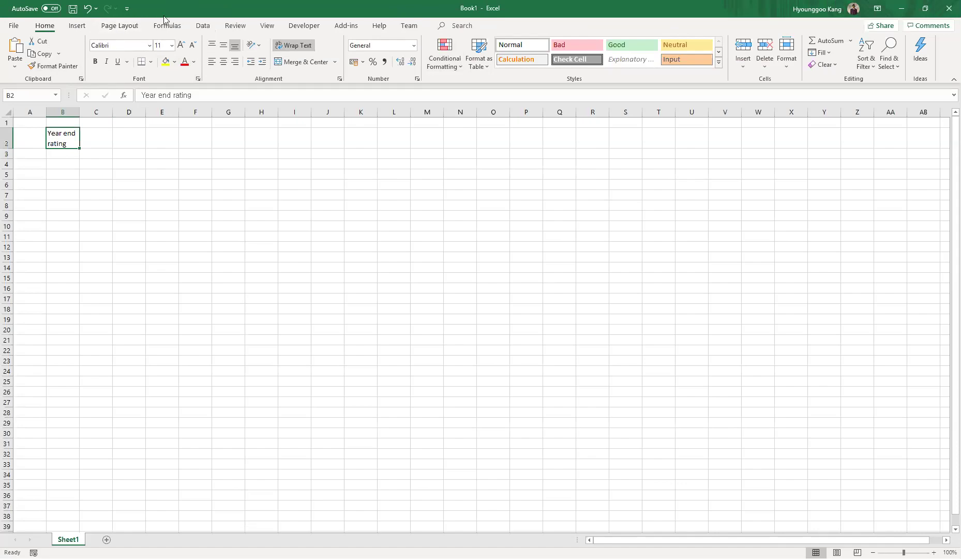
double_click(289, 7)
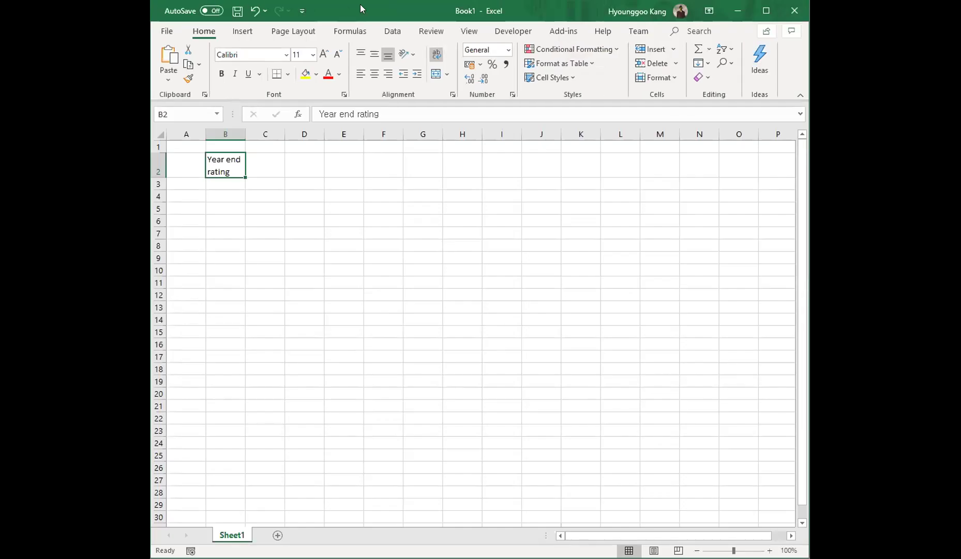
Enter the title "Credit VaR" in cell B1 above the rating header.
click(215, 183)
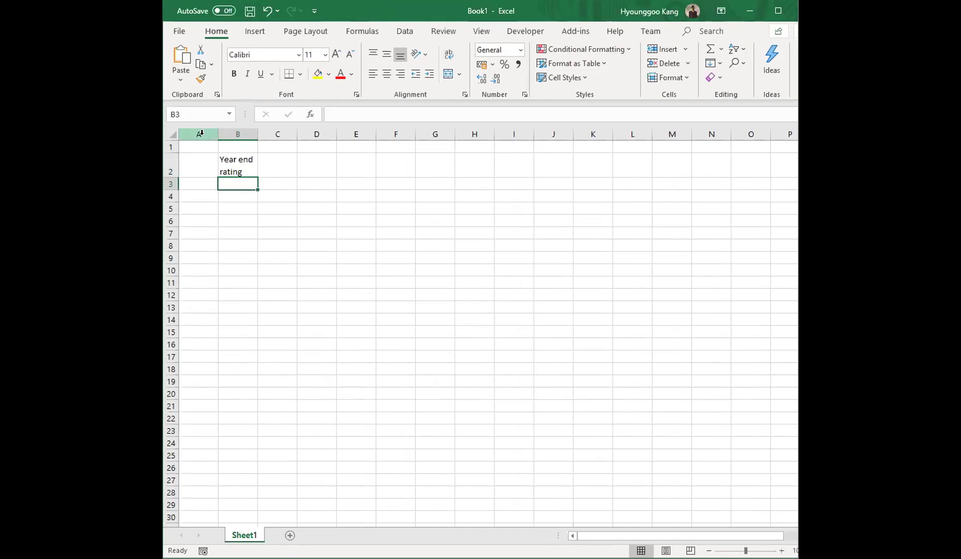
key(Up)
key(Up)
text(C)
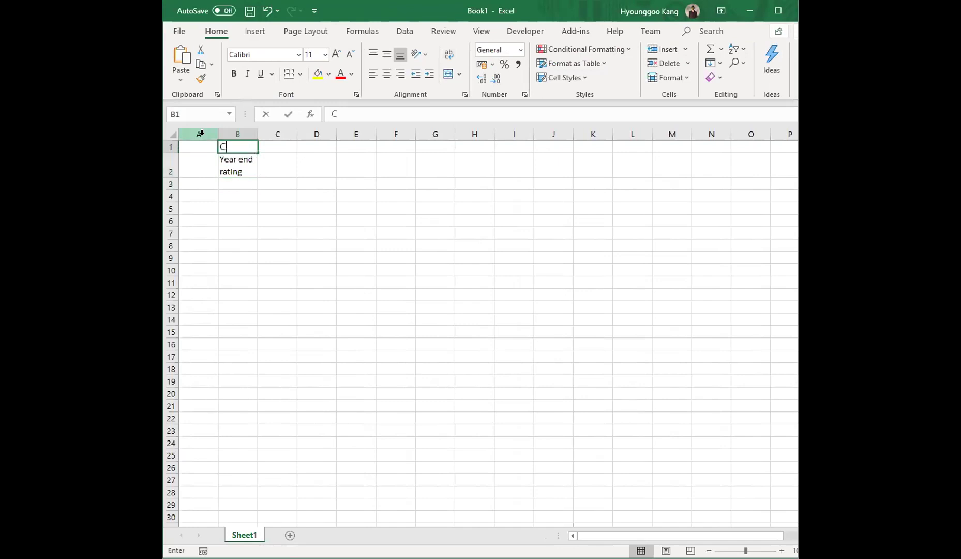
text(redit Var)
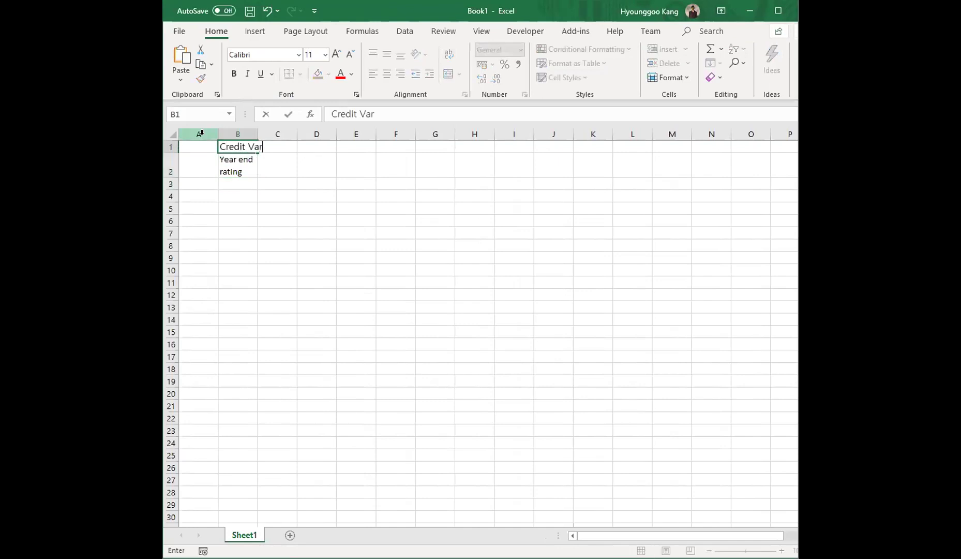
key(Return)
key(Up)
text(Credit VaR)
key(Return)
key(Down)
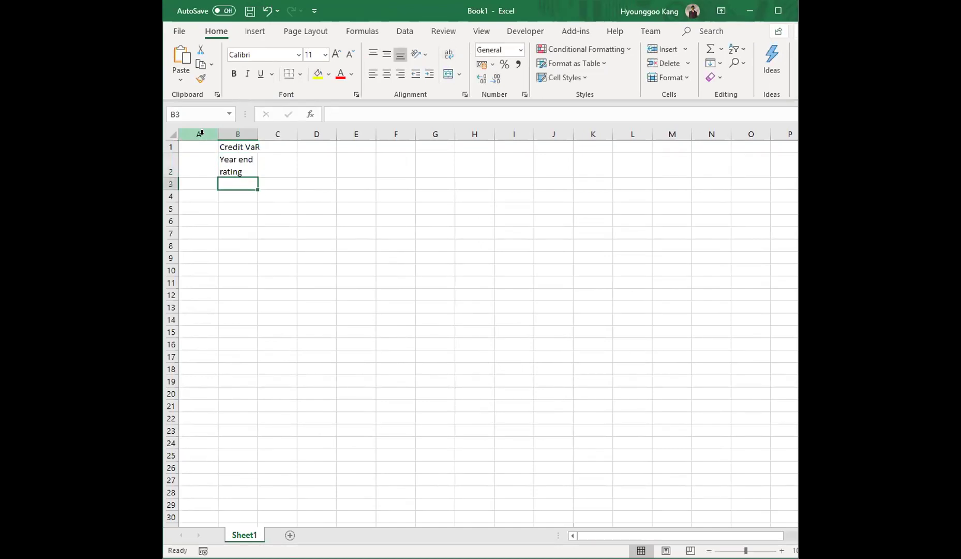
Enter the ratings AAA, AA, A and BBB in cells B3 to B6 under "Year end rating".
text(AAA)
key(Return)
text(AAA)
key(Return)
text(A)
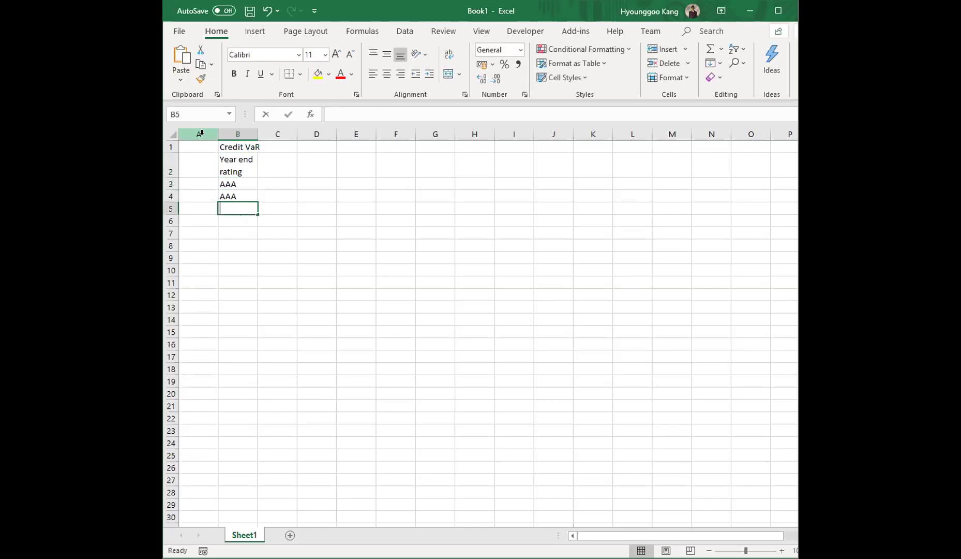
key(BackSpace)
key(Up)
text(a)
key(BackSpace)
key(BackSpace)
text(AA)
key(BackSpace)
key(Return)
key(Return)
text(BBB)
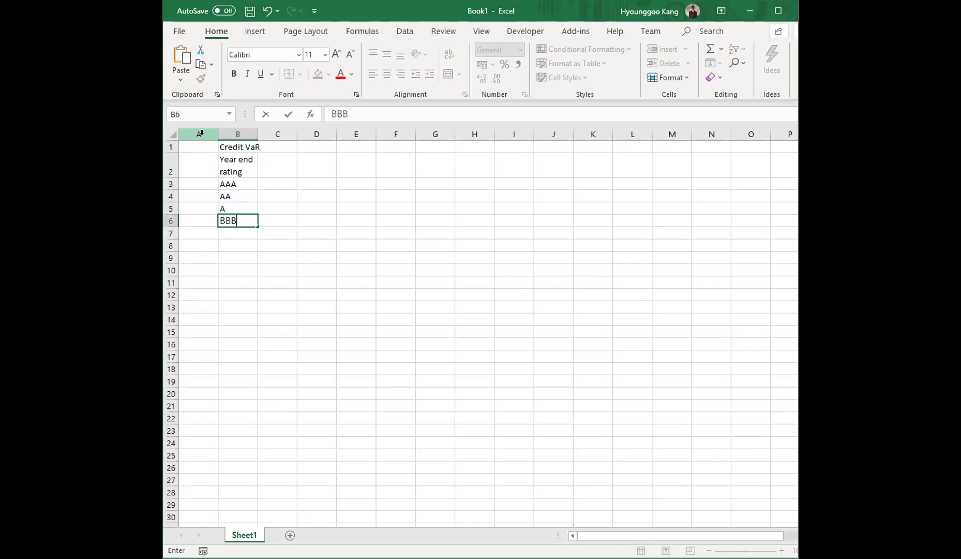
key(Return)
Continue the rating list with BB, B, CCC and Default in cells B7 to B10.
text(BB)
key(BackSpace)
key(Return)
text(B)
key(Return)
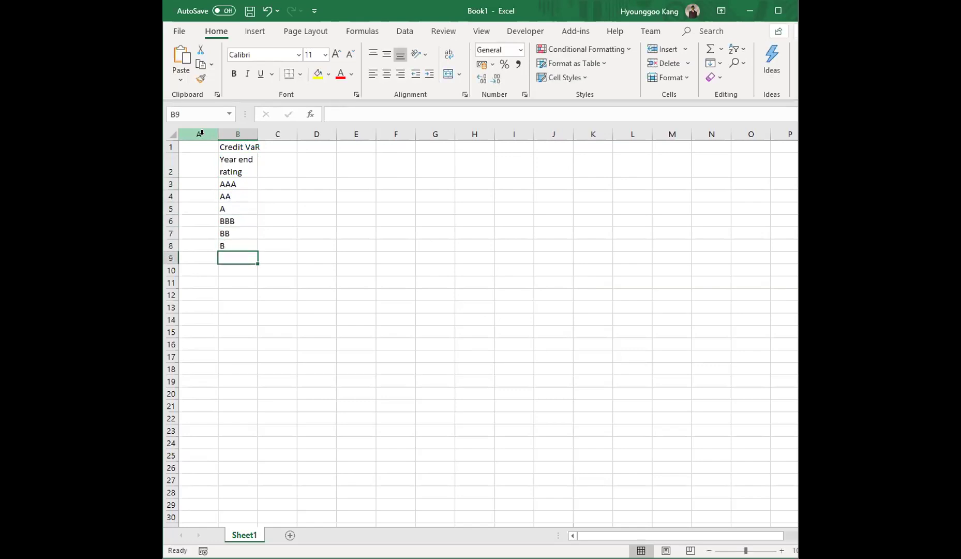
text(CCC)
key(Return)
text(Defaut)
key(BackSpace)
text(lt)
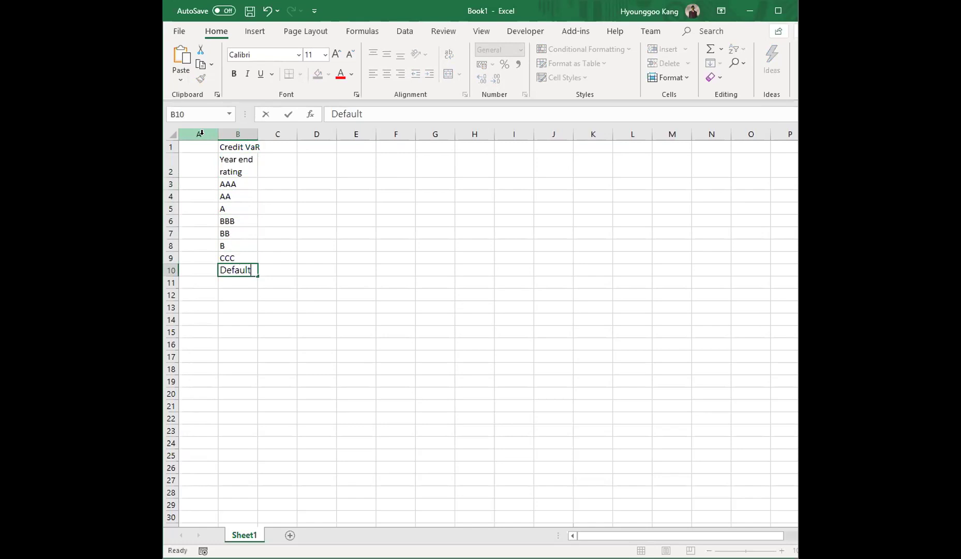
key(ctrl+Return)
Enter the header "Prob of state" in cell C2 and wrap the text in column C.
key(Up)
key(Up)
key(Up)
key(Up)
key(Up)
key(Up)
key(Up)
key(Up)
key(Up)
key(Right)
key(Down)
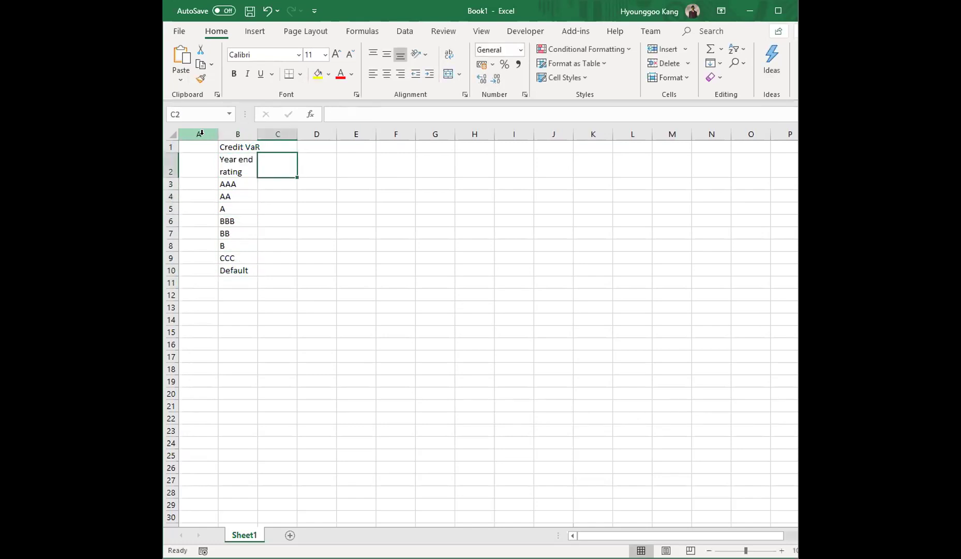
text(Prob of state)
key(Return)
key(Up)
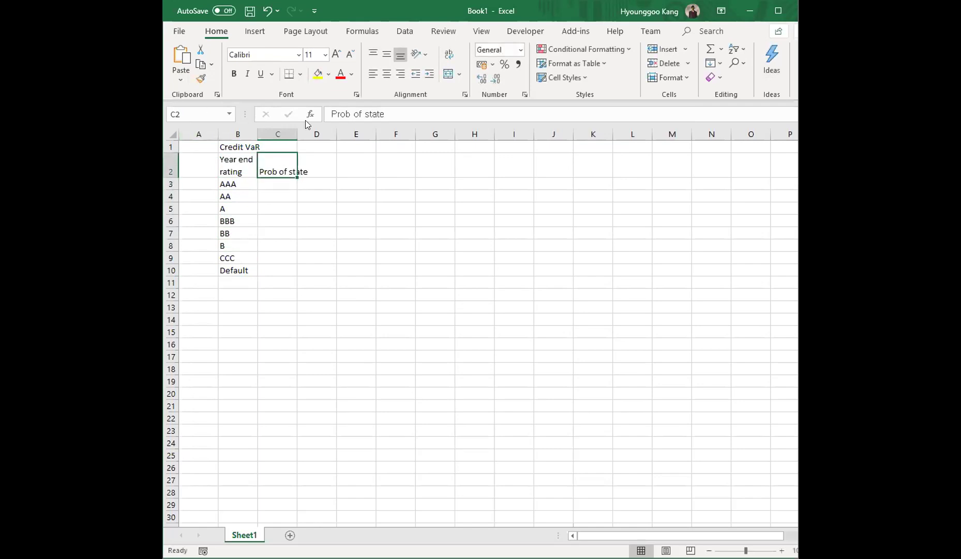
click(276, 134)
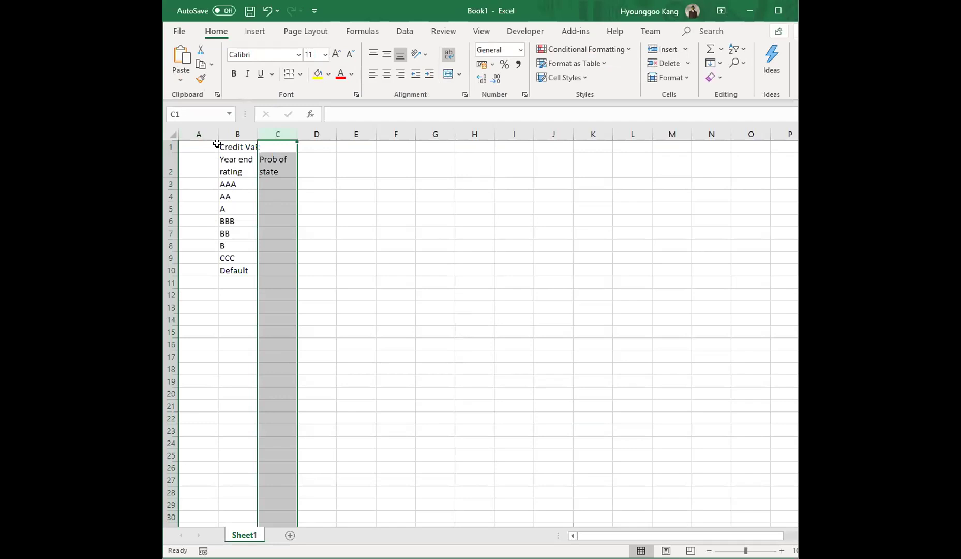
Apply borders around every cell of the table range B2 to H10.
click(239, 165)
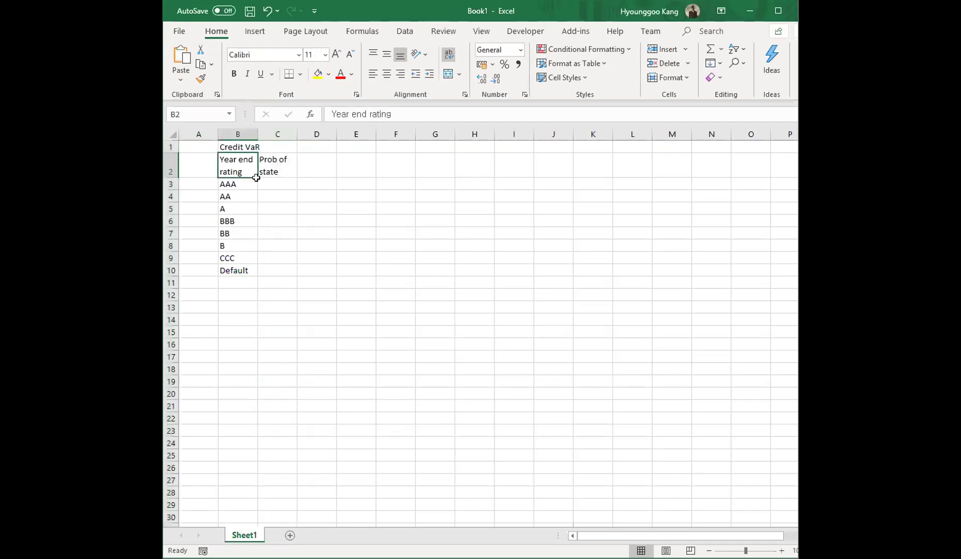
drag(240, 163, 467, 267)
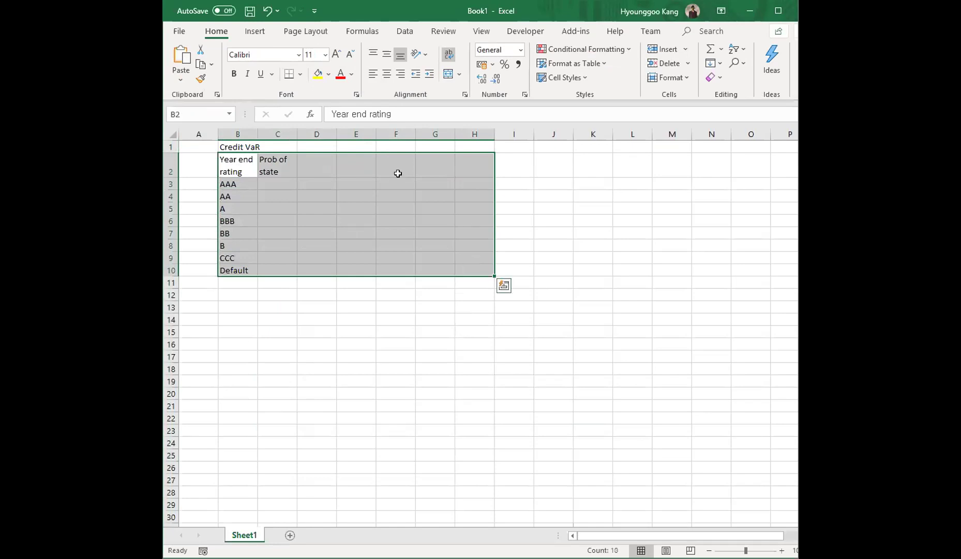
click(302, 75)
click(309, 196)
Enter the probabilities 2%, 33%, 5.95% and 86.93% for ratings AAA to BBB in cells C3 to C6.
click(292, 182)
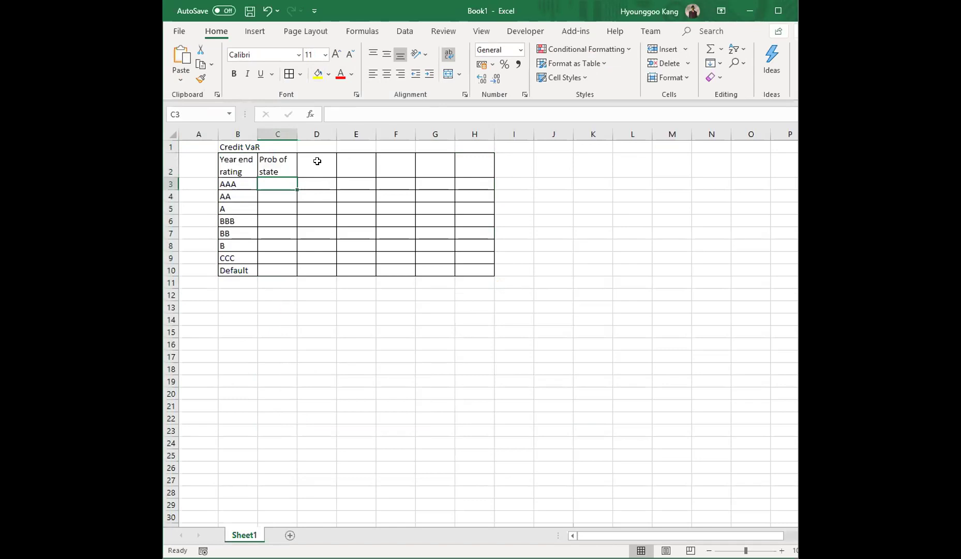
text(2%)
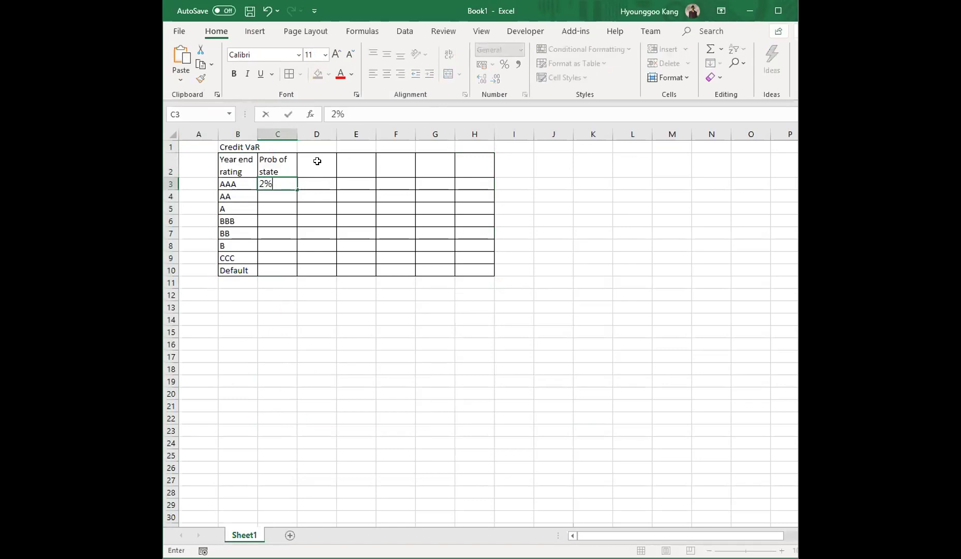
key(Return)
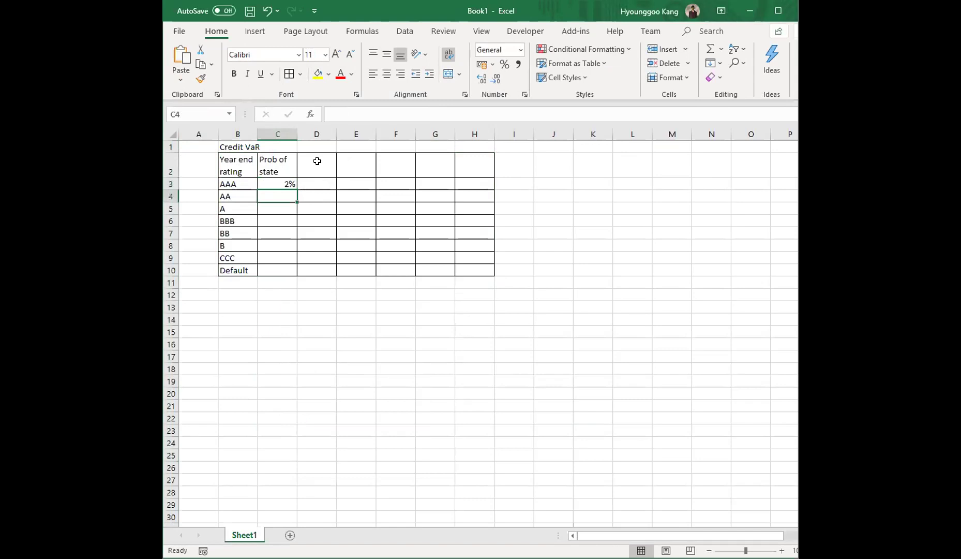
text(33%)
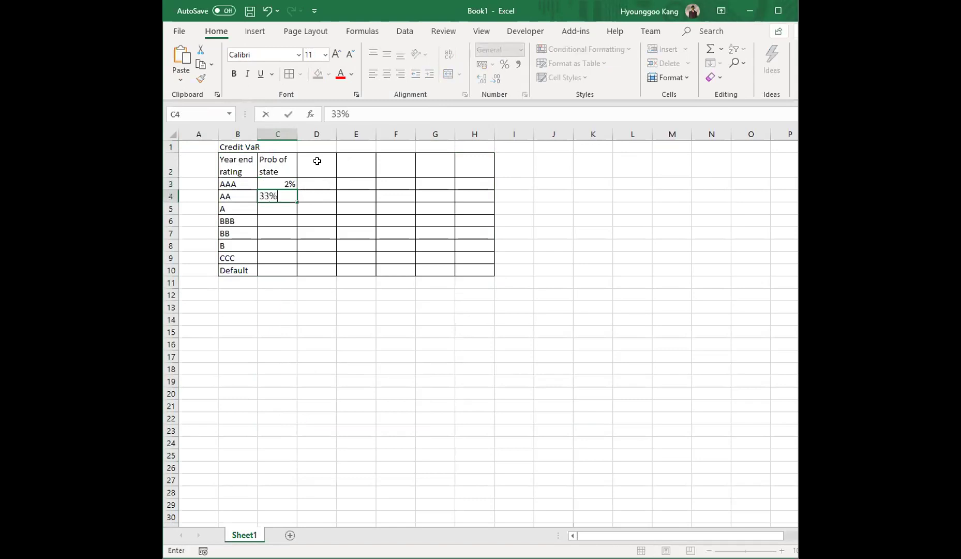
key(Return)
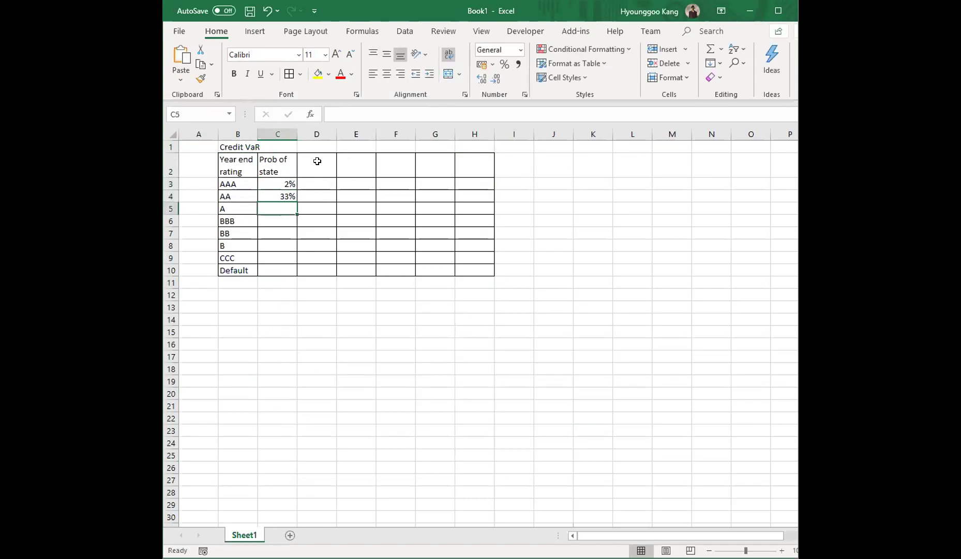
text(5.)
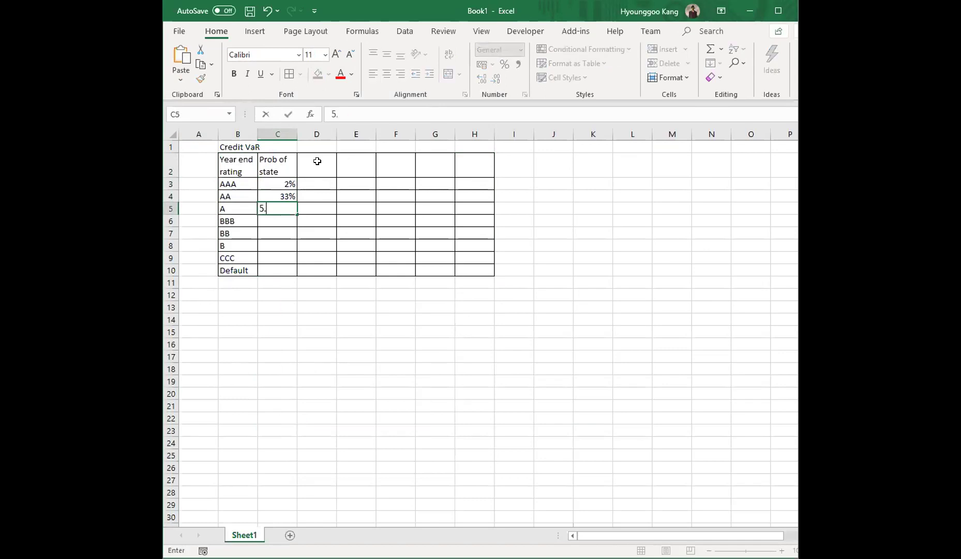
text(95%)
key(Return)
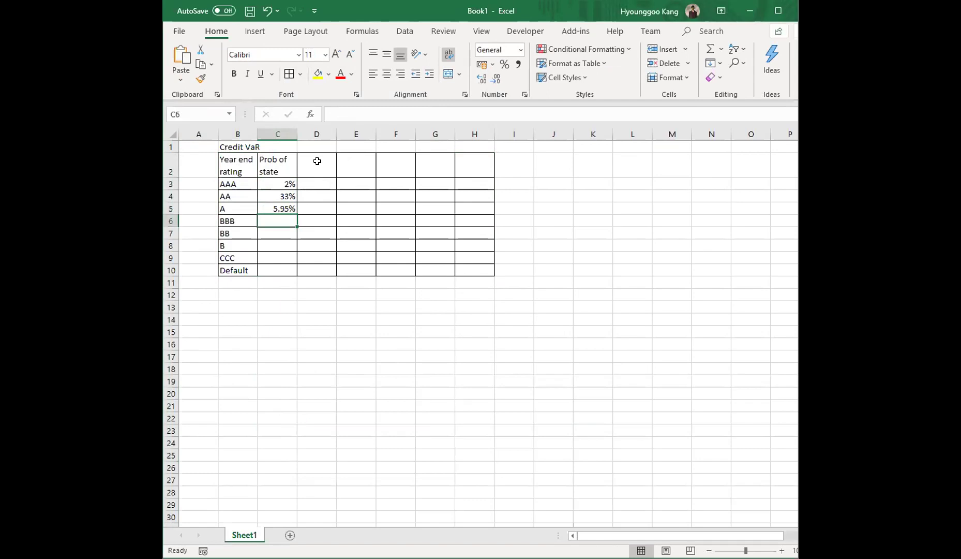
text(86.93%)
key(Return)
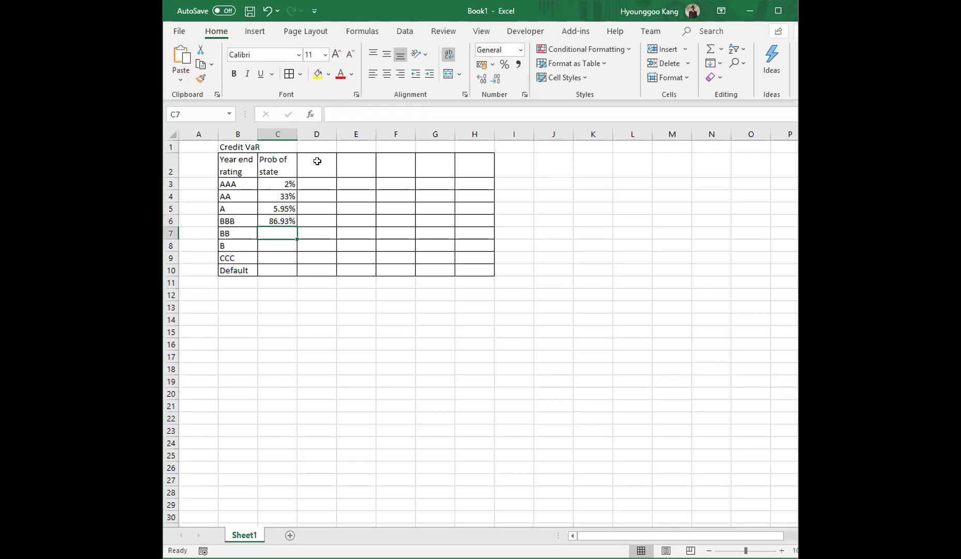
Enter the probabilities 5.30%, 1.17%, 0.12% and 0.18% for BB, B, CCC and Default in cells C7 to C10.
text(5.3)
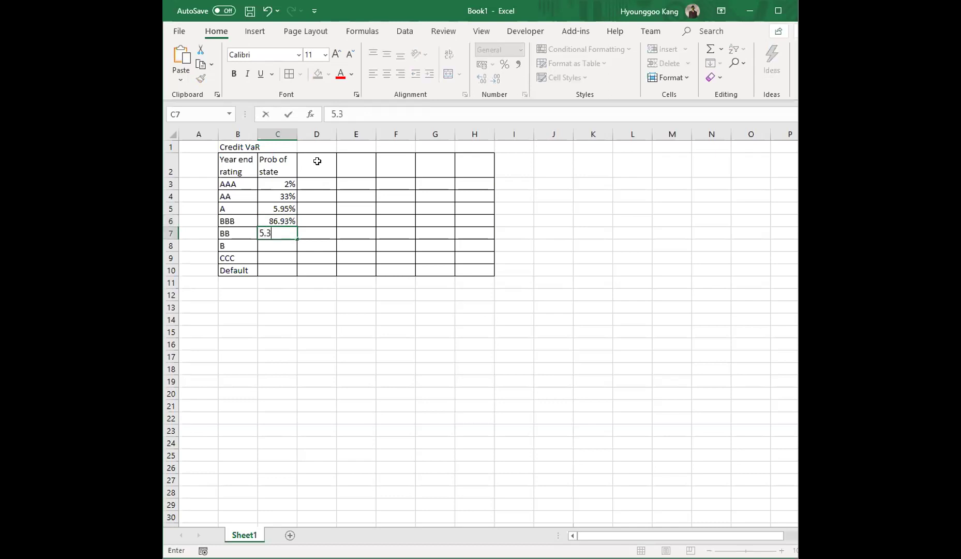
text(0%)
key(Return)
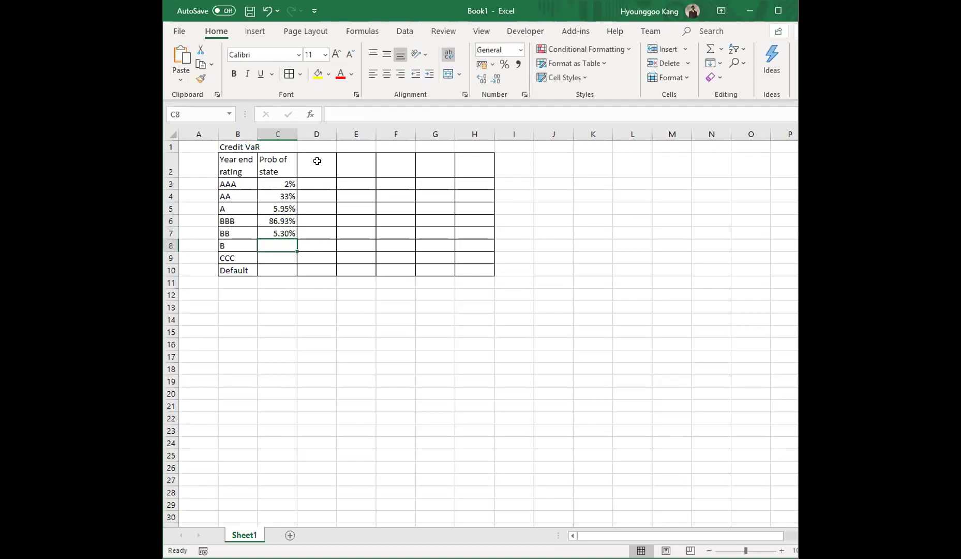
text(1)
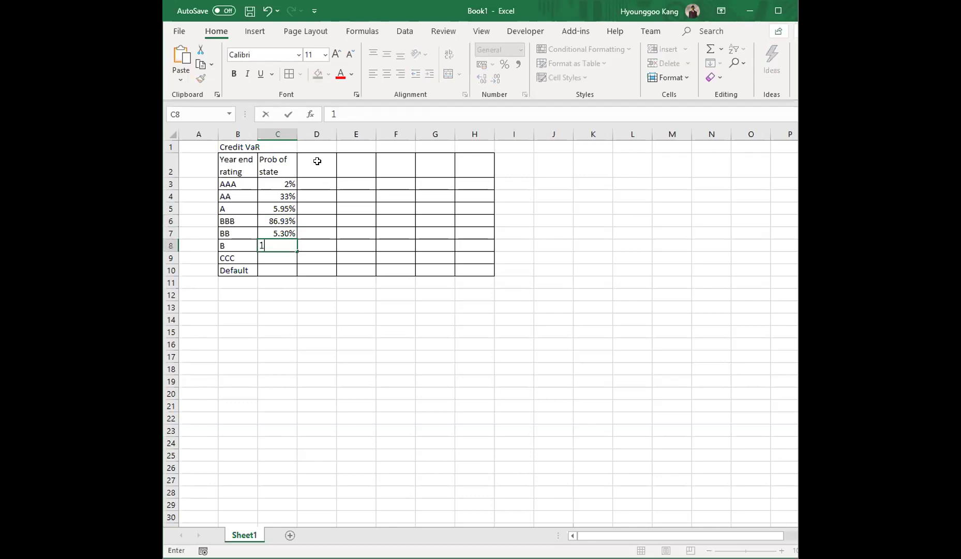
text(.17%)
key(Return)
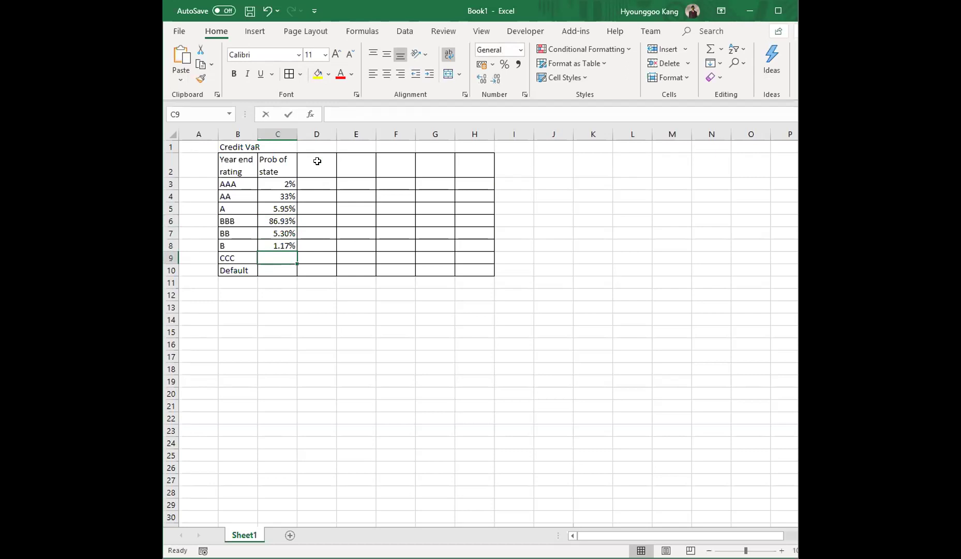
text(0.12%)
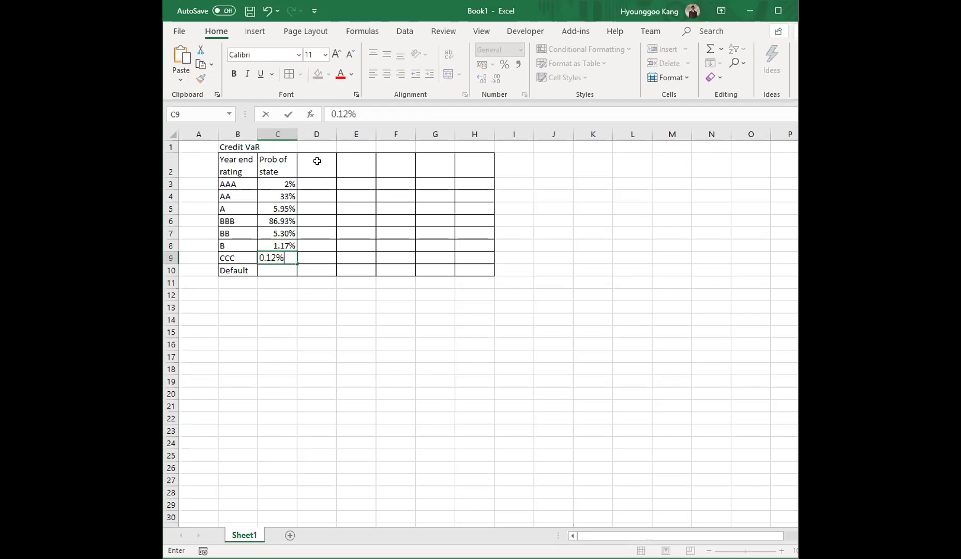
key(Return)
text(0)
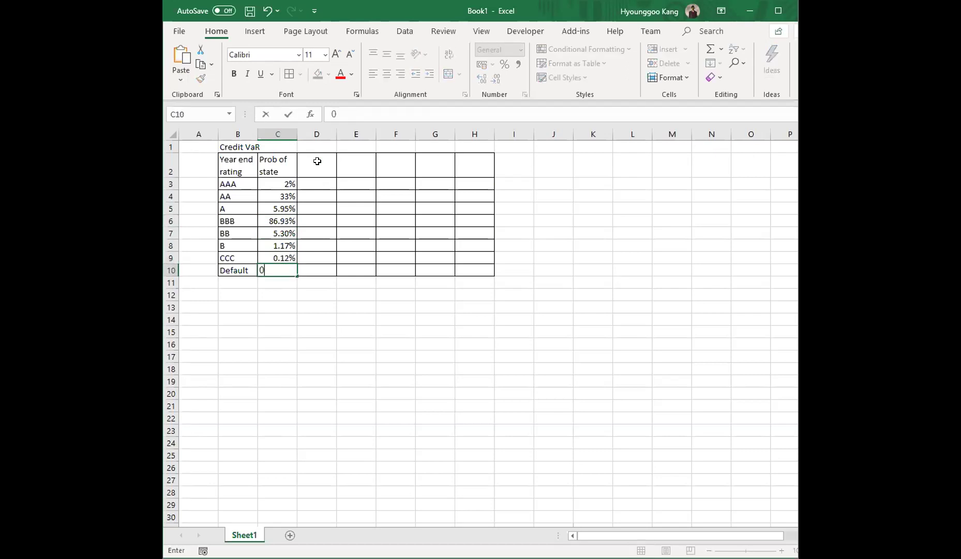
text(.18%)
key(Return)
Label cell B11 "Sum" and total the probabilities in C11 with =SUM(C3:C10).
key(Left)
text(Sum)
key(Tab)
text(=)
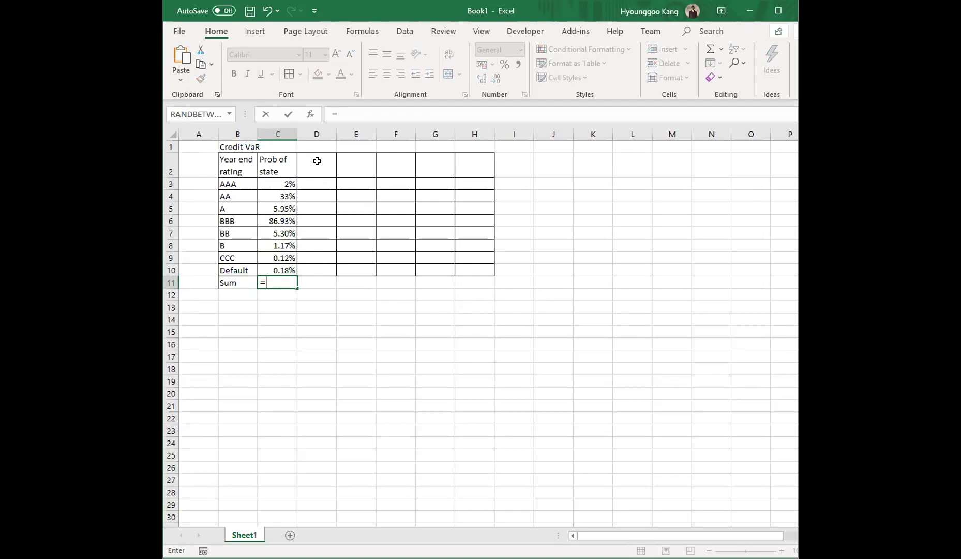
text(sum()
key(Up)
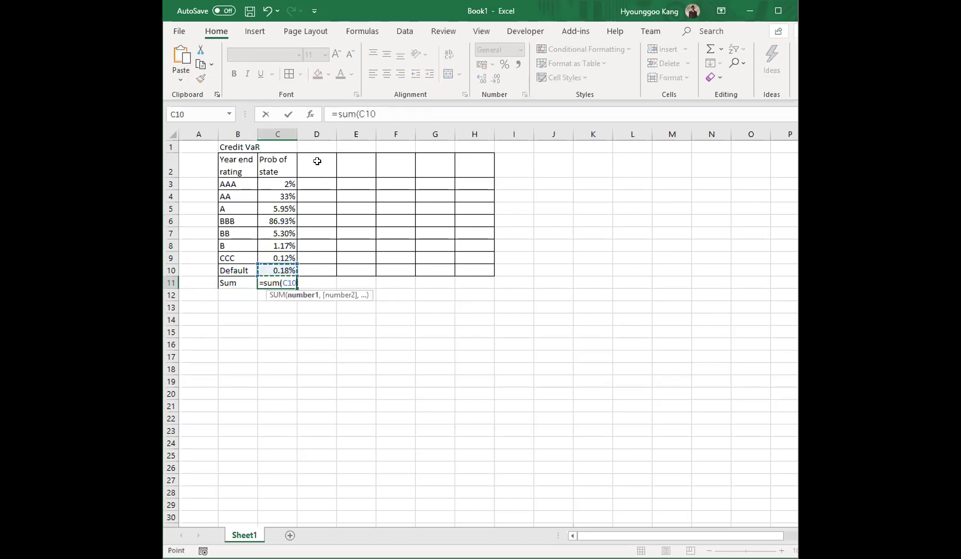
key(shift+Up)
key(shift+Up)
key(shift+Up)
key(shift+Up)
key(shift+Up)
key(shift+Up)
key(shift+Up)
text())
key(ctrl+Return)
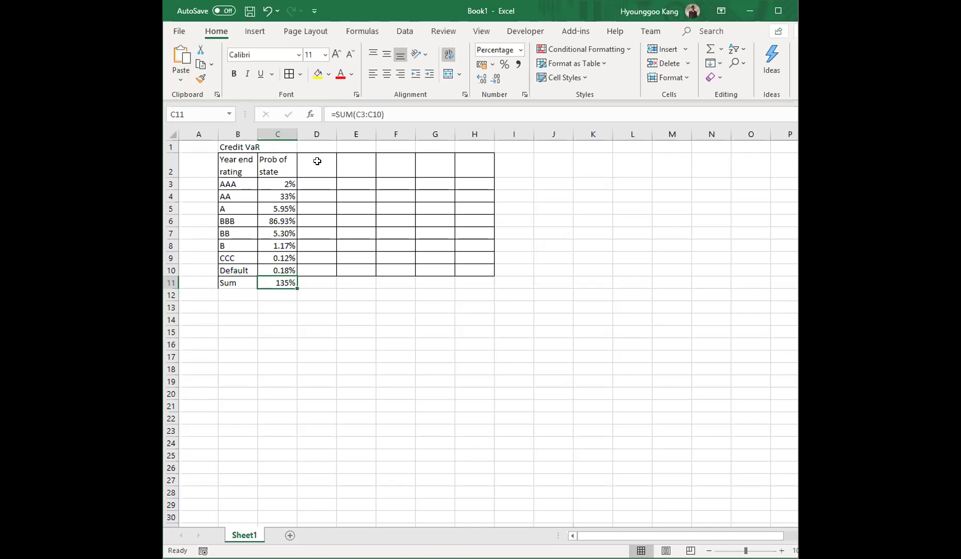
Change the AA probability in cell C4 to 3.3%.
key(Up)
key(Up)
key(Up)
key(Up)
key(Up)
key(Up)
key(Up)
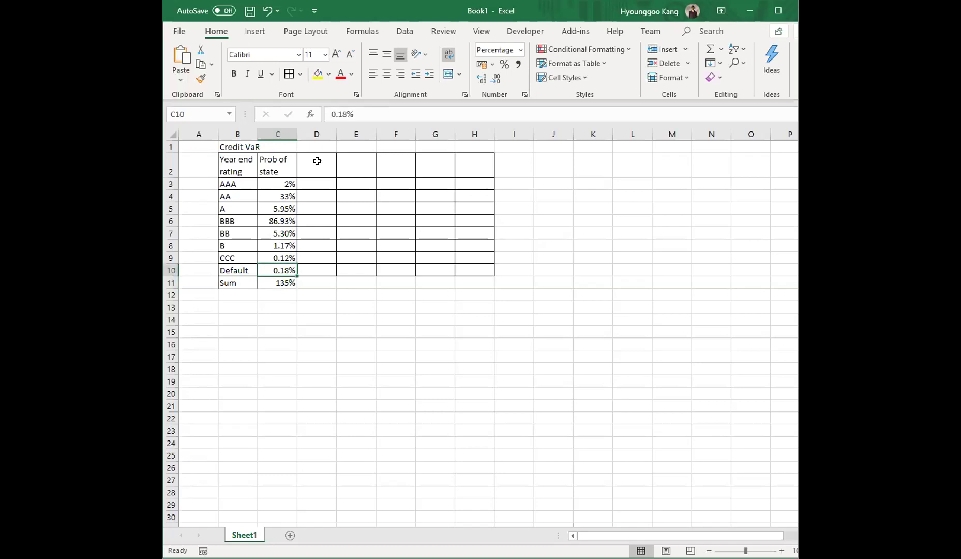
text(3)
key(Return)
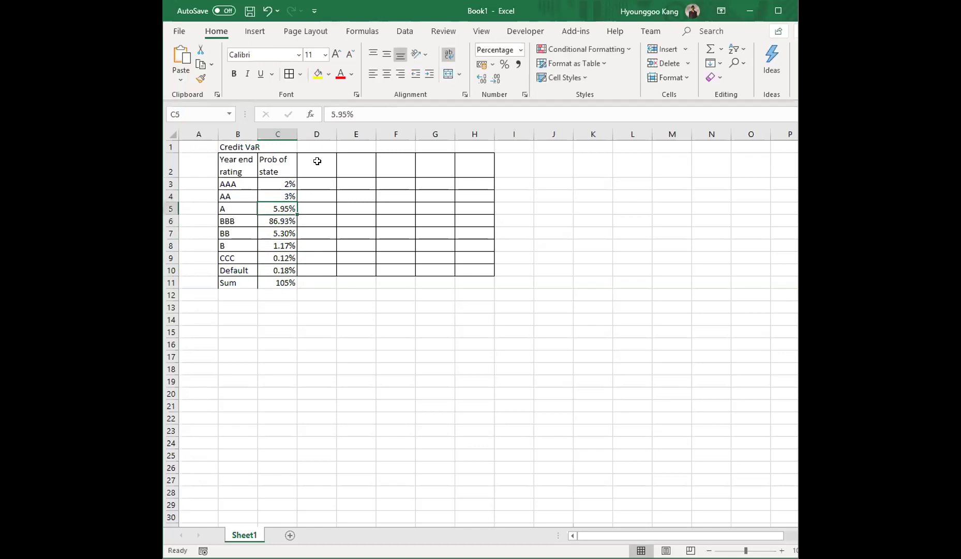
Set the AAA probability in C3 to 0.02% and the AA probability in C4 to 0.33%.
key(Up)
key(Up)
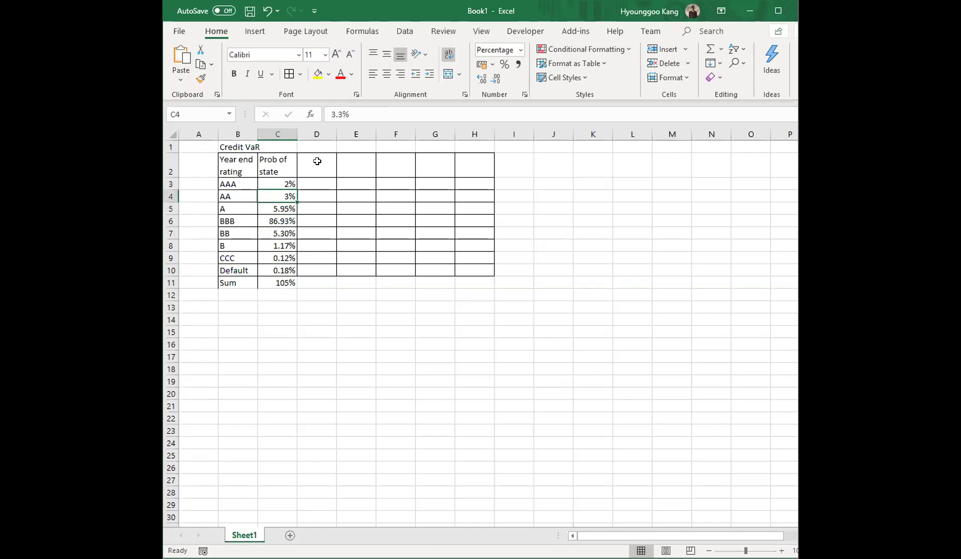
text(0.02)
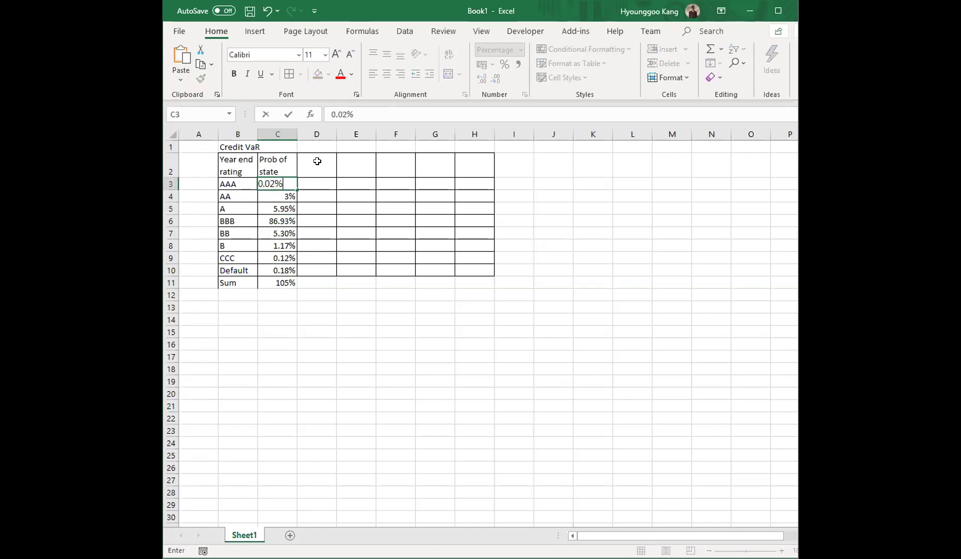
key(Return)
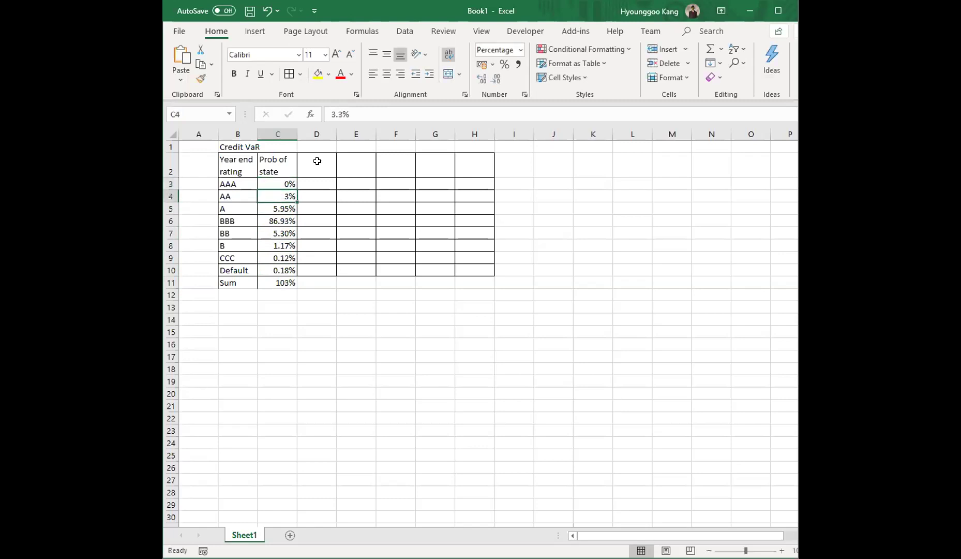
text(0.33)
key(ctrl+Return)
Format the probabilities in C3 to C10 with three decimal places and the sum in C11 with two.
drag(279, 183, 280, 273)
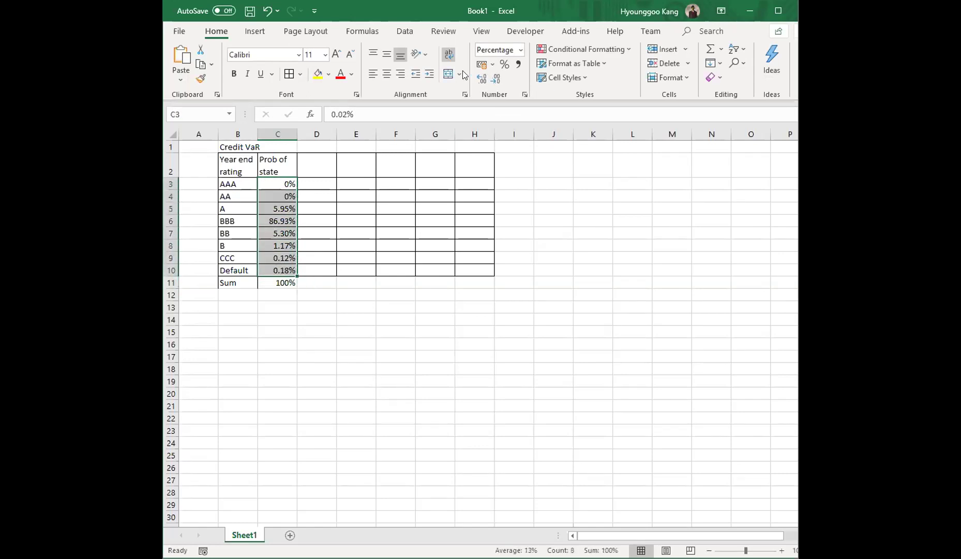
click(481, 77)
click(482, 78)
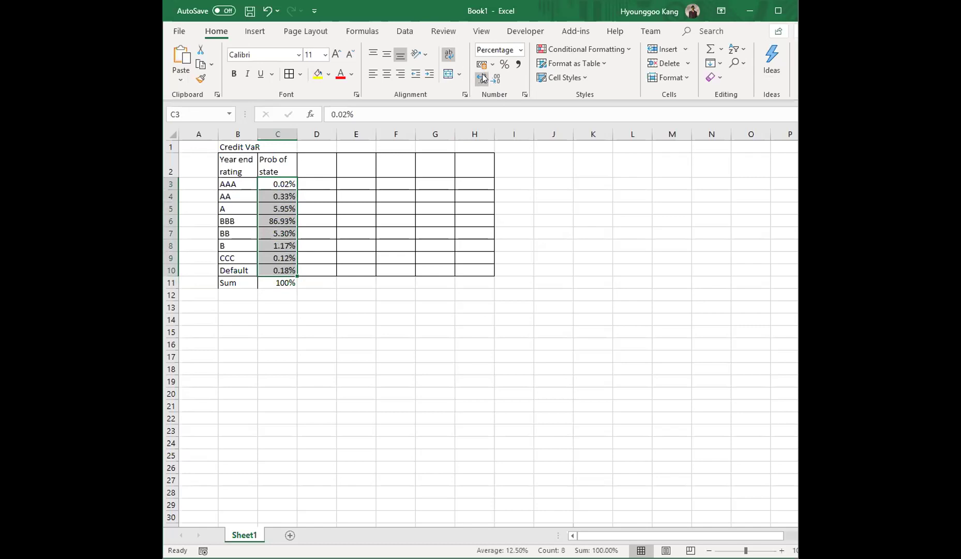
click(482, 78)
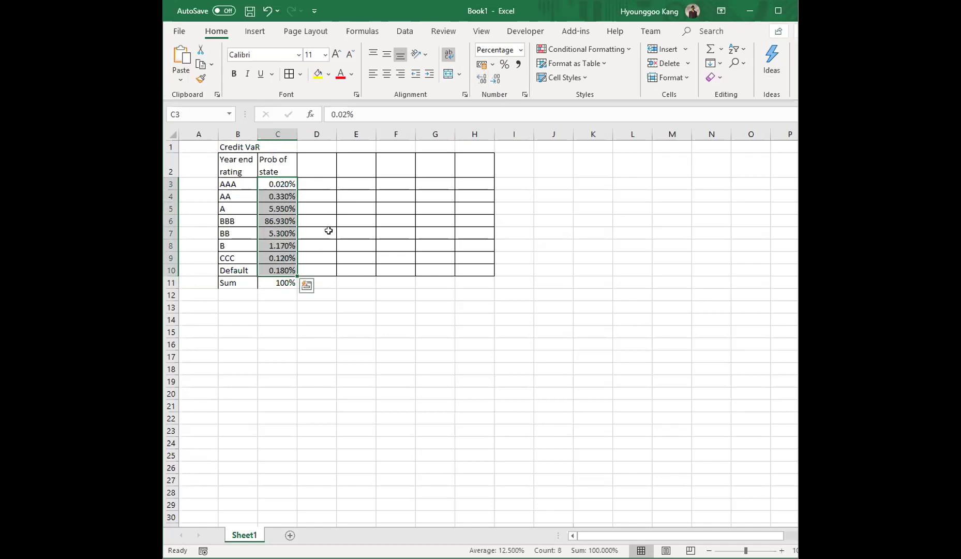
click(279, 281)
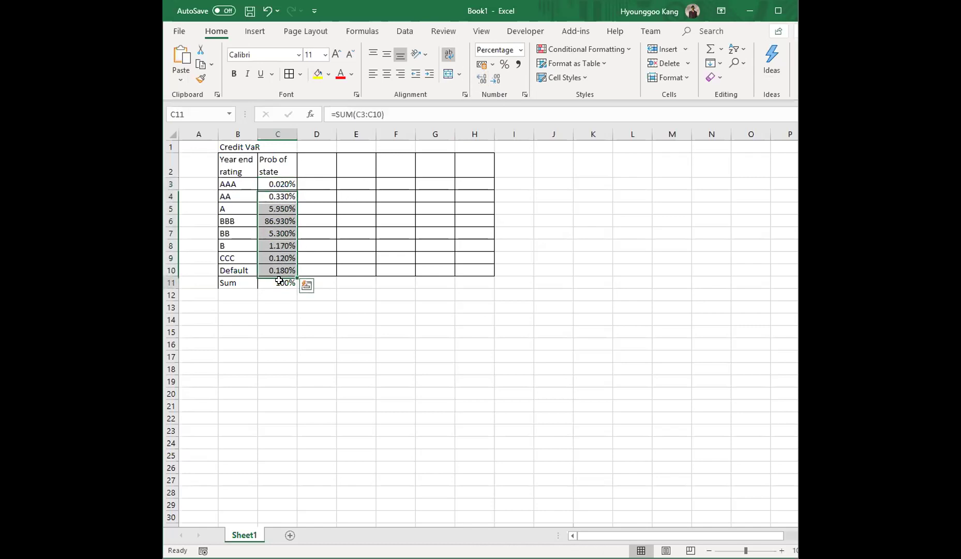
click(481, 78)
click(481, 79)
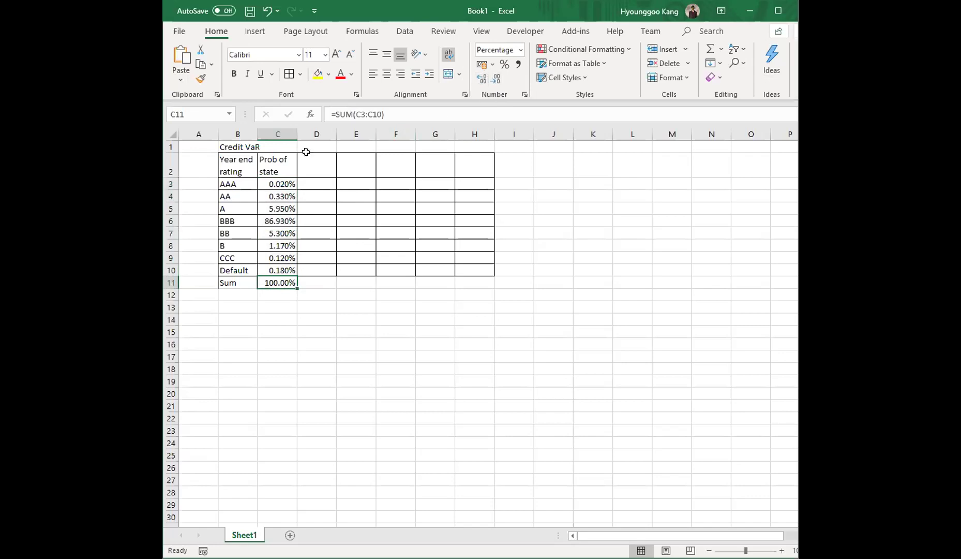
Enter the header "Loan value (million $)" in cell D2.
click(314, 163)
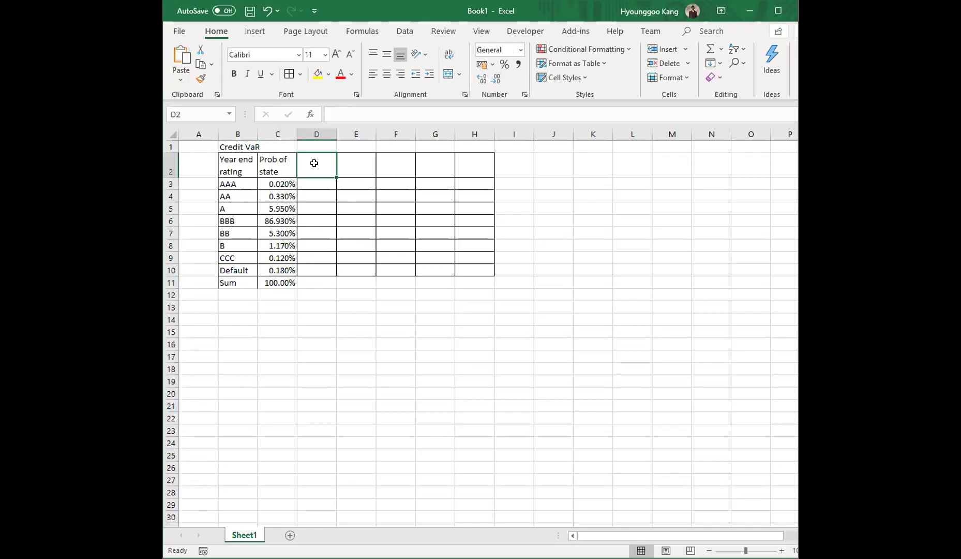
text(Loan )
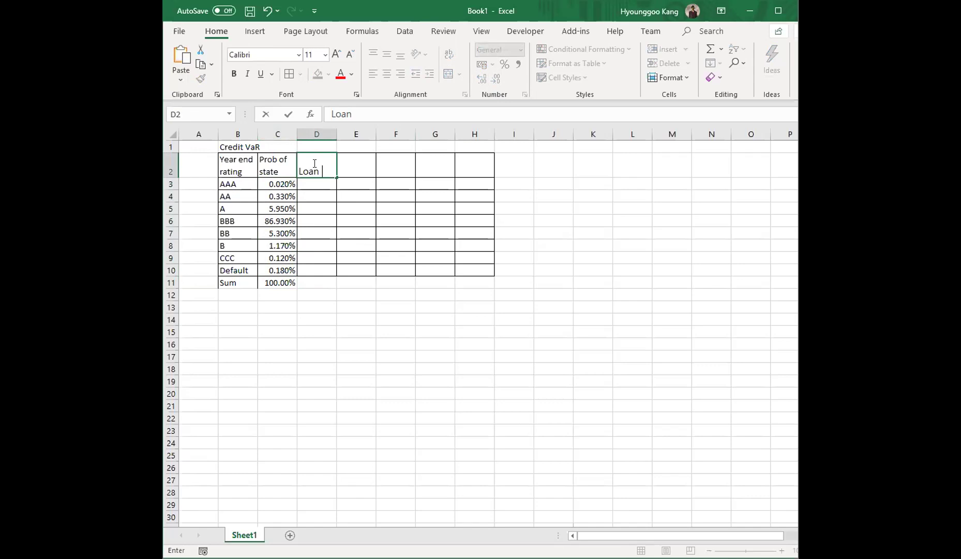
text(value (mil)
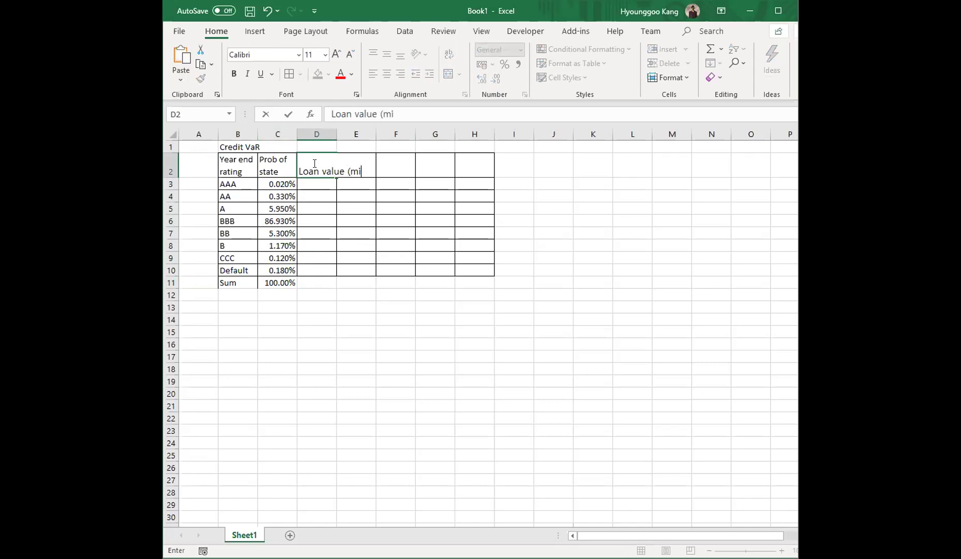
key(BackSpace)
key(BackSpace)
key(BackSpace)
text(million $))
key(Return)
Wrap the header text in D2 and adjust column D's width and row 2's height to fit it on two lines.
click(318, 162)
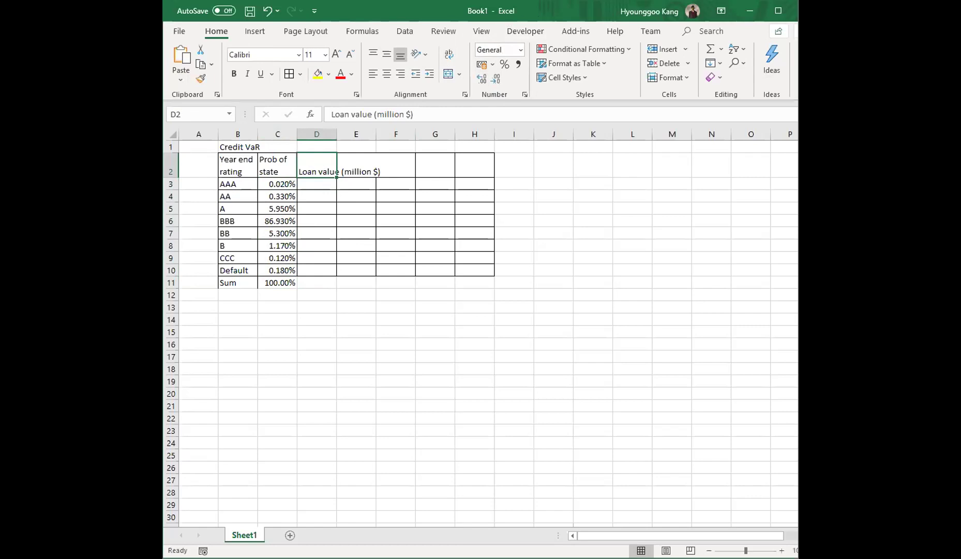
double_click(539, 16)
click(291, 45)
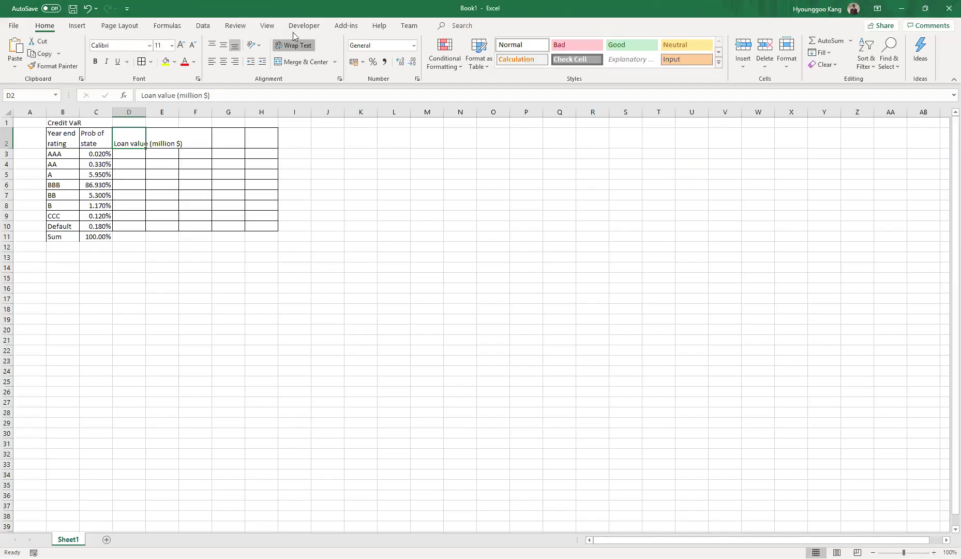
double_click(294, 16)
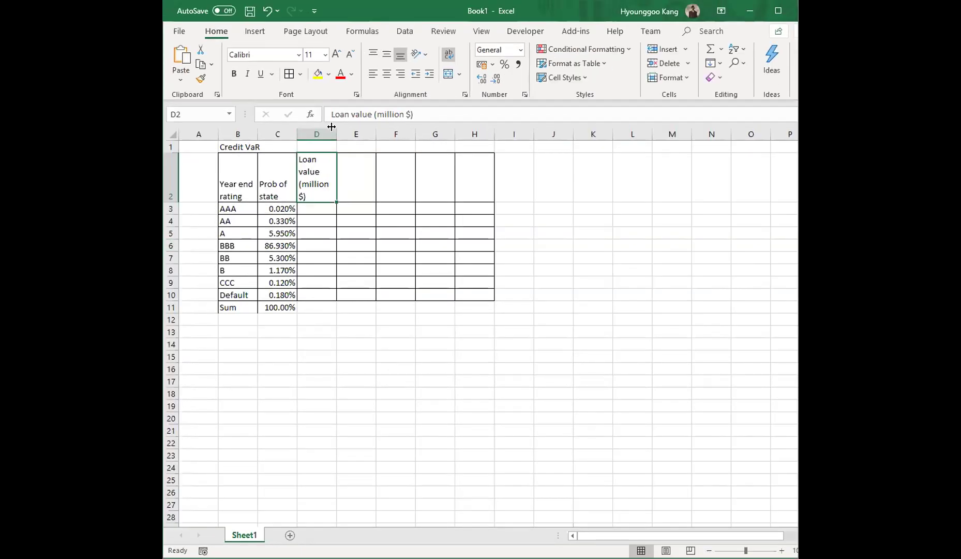
drag(331, 127, 354, 135)
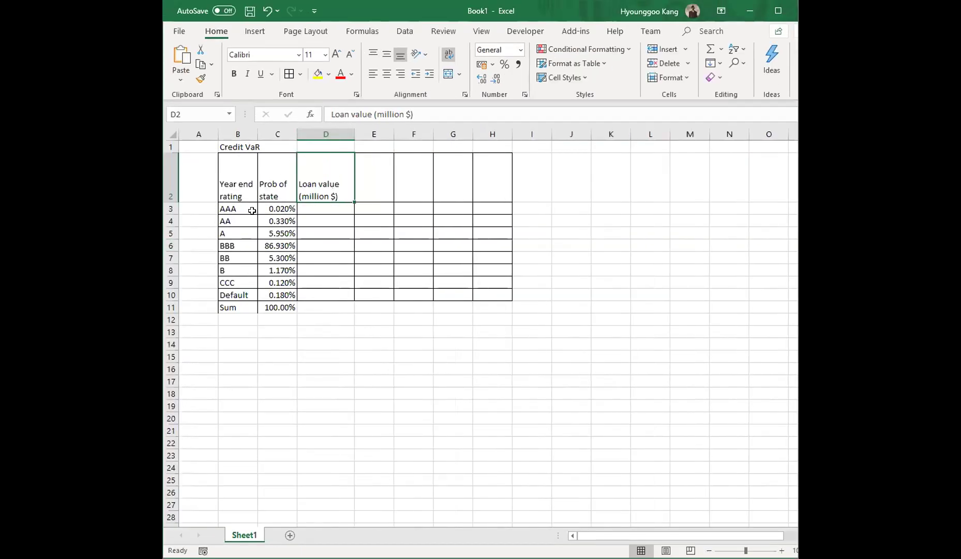
double_click(171, 201)
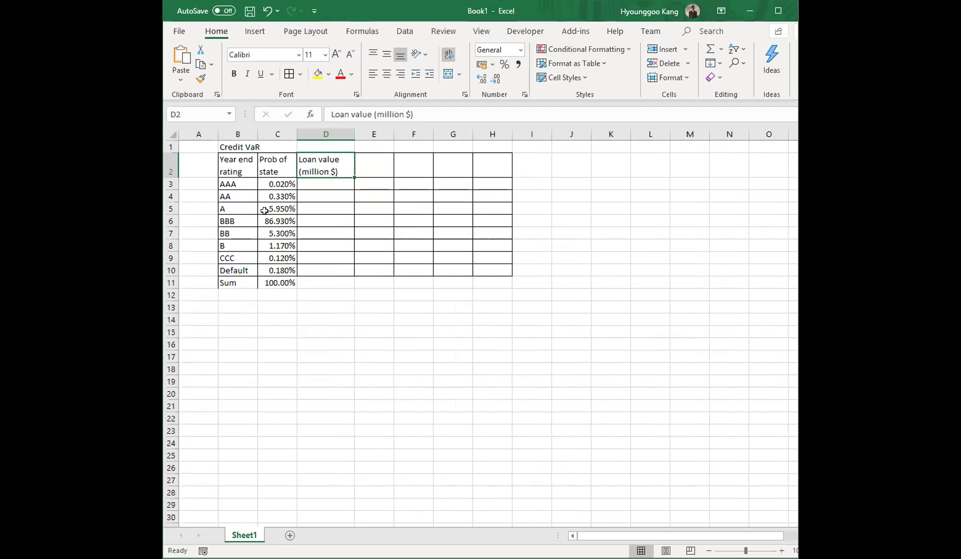
Enter the loan values for AAA to BBB in D3 to D6: 109.37, 109.19, 108.66 and 107.55.
click(327, 182)
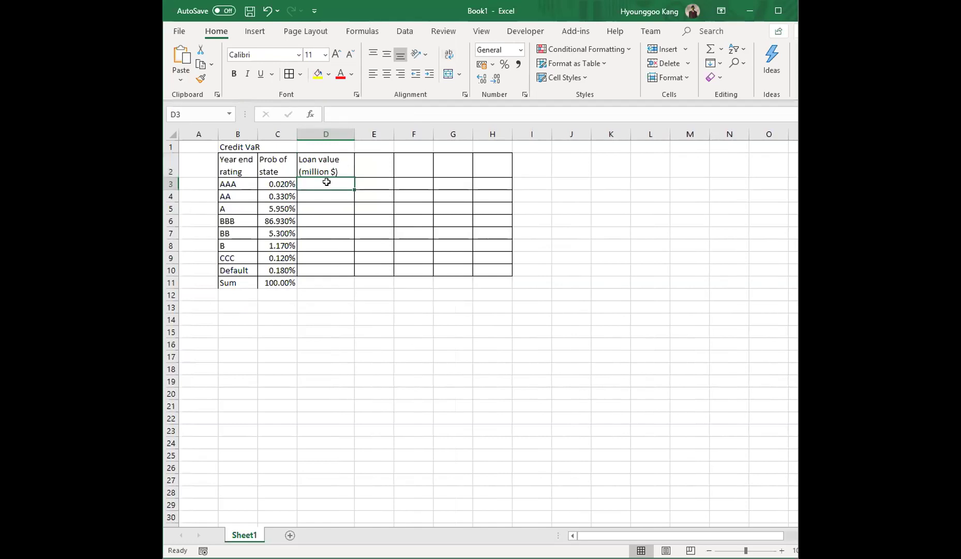
text(109.)
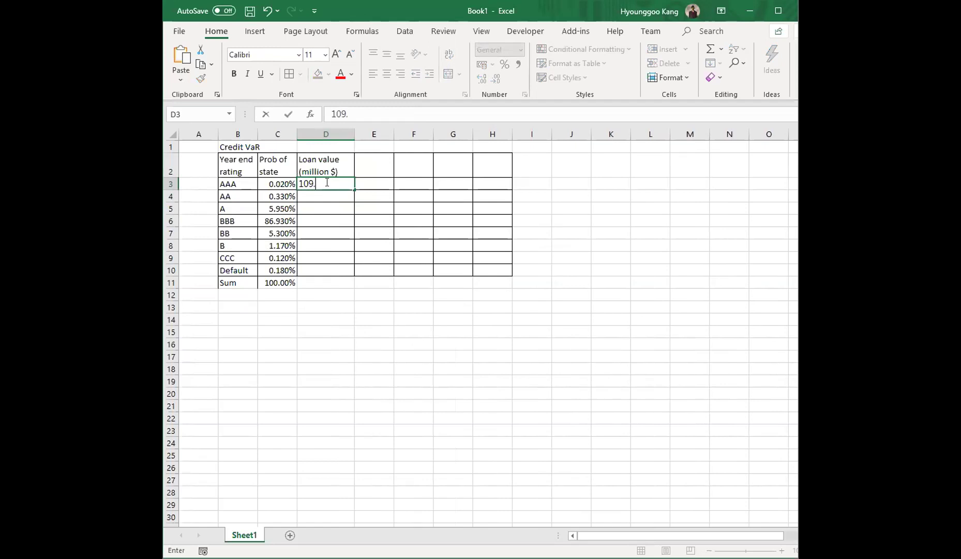
text(37)
key(Return)
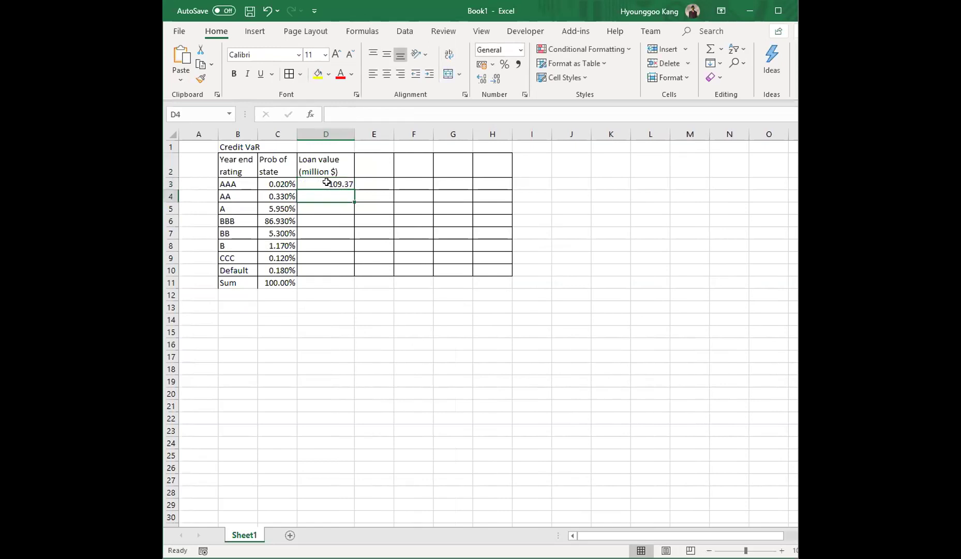
text(109.19)
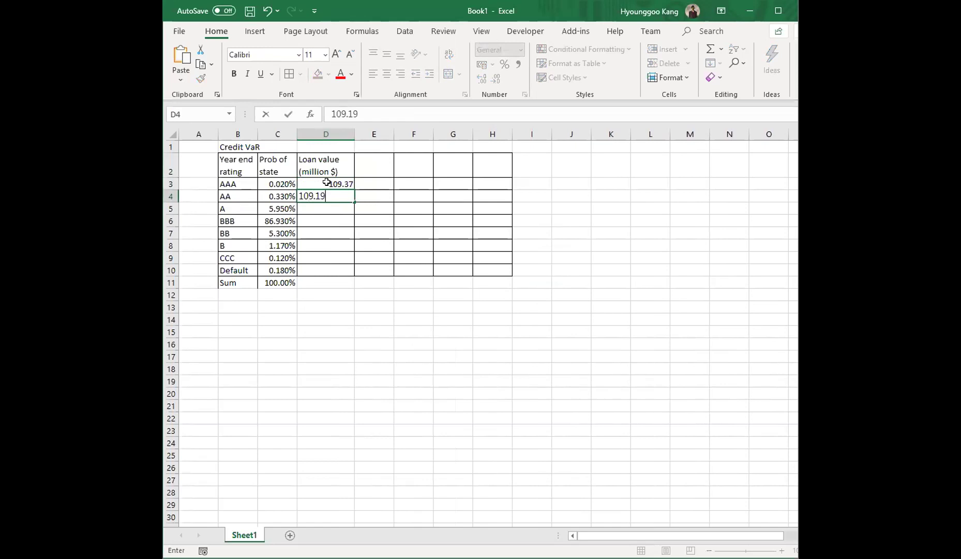
key(Return)
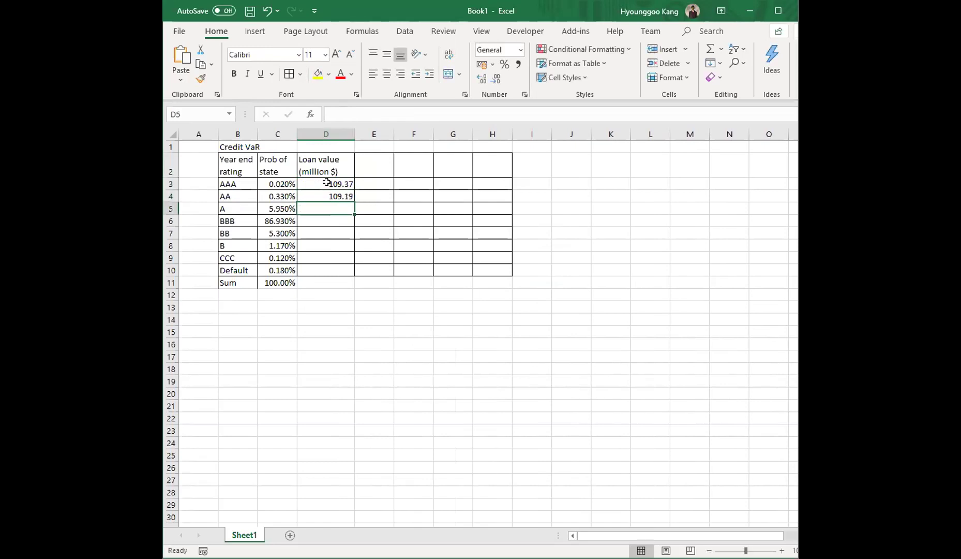
text(108)
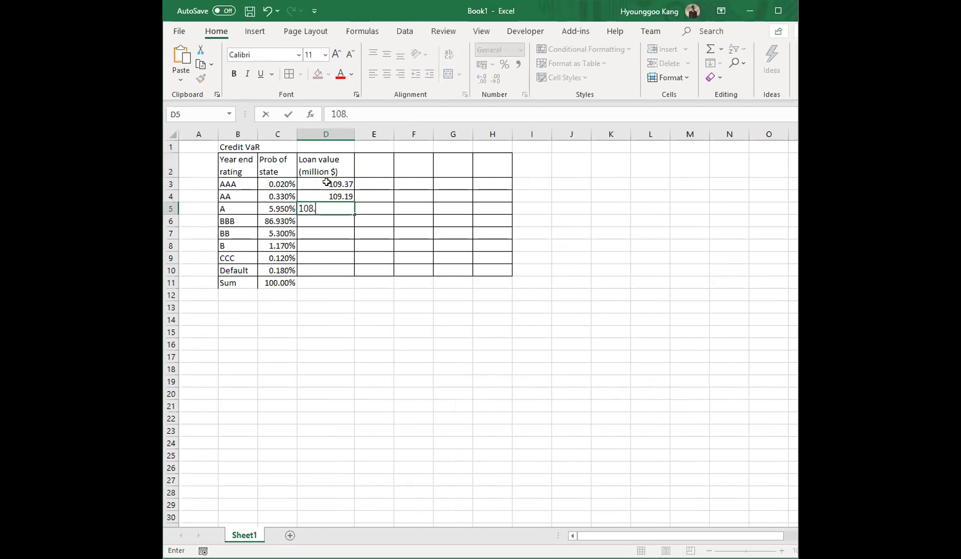
text(.66)
key(Return)
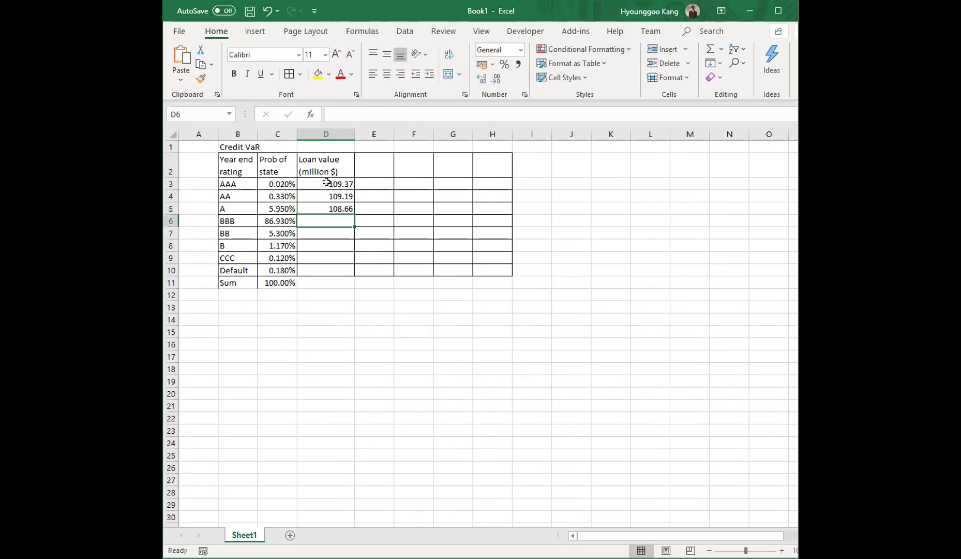
text(107)
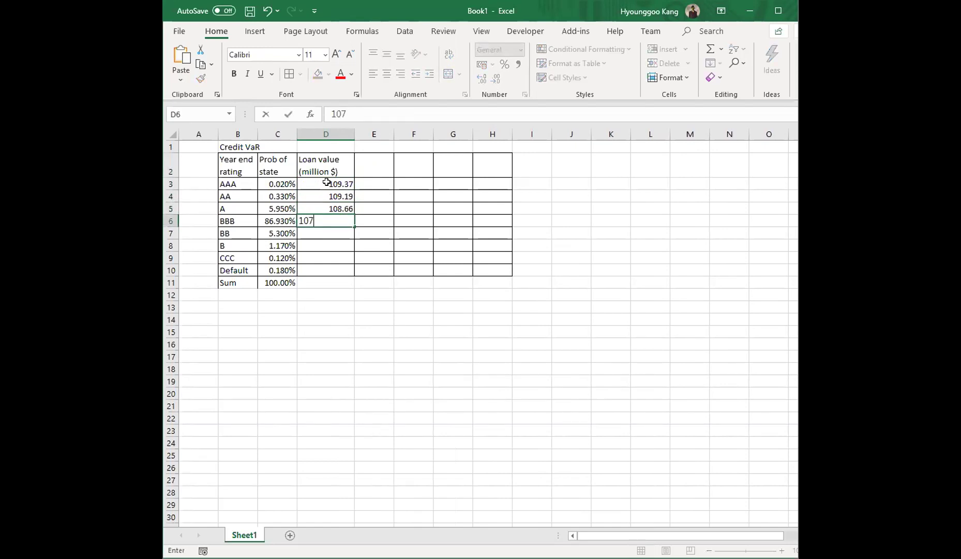
text(.55)
key(Return)
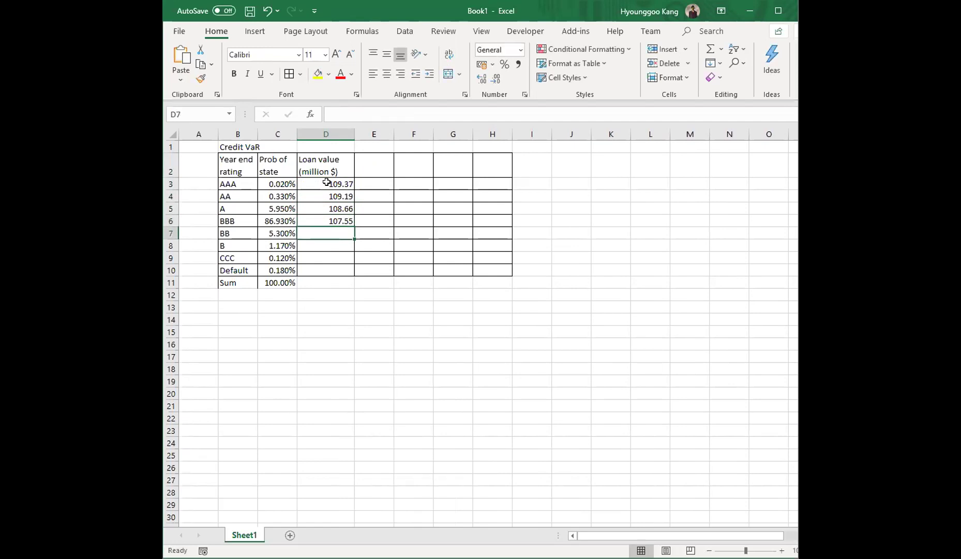
Enter the loan values for BB to Default in D7 to D10: 102.02, 98.10, 83.64 and 51.13.
text(102.02)
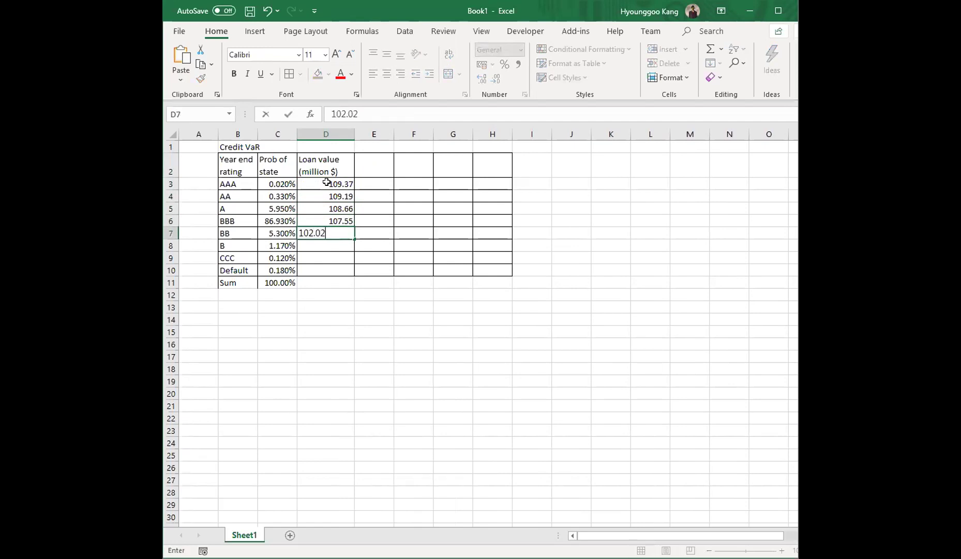
key(Return)
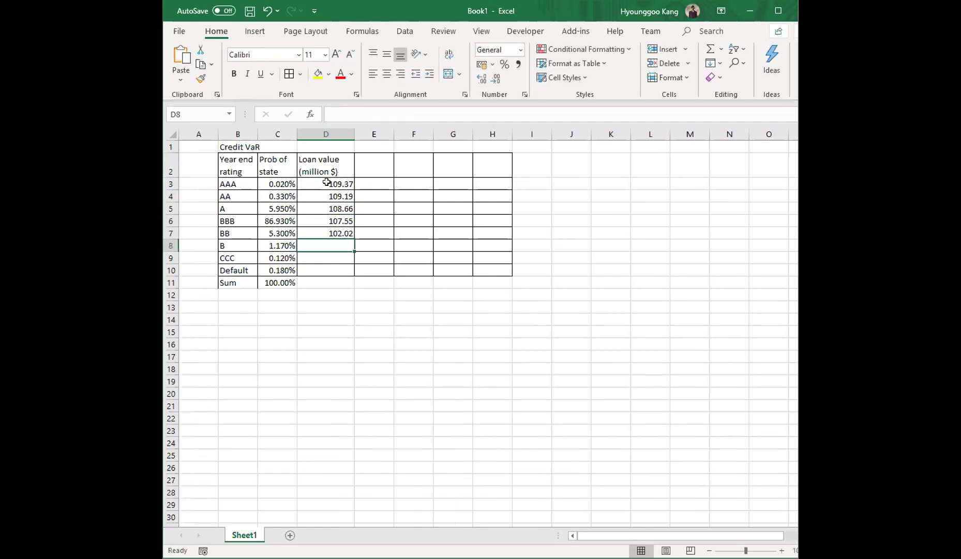
text(98.10)
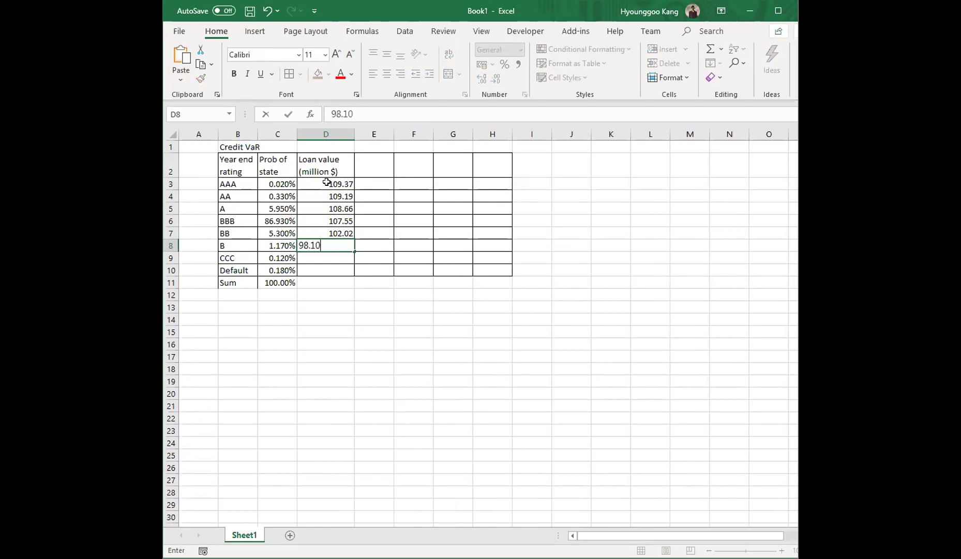
key(Return)
text(83.64)
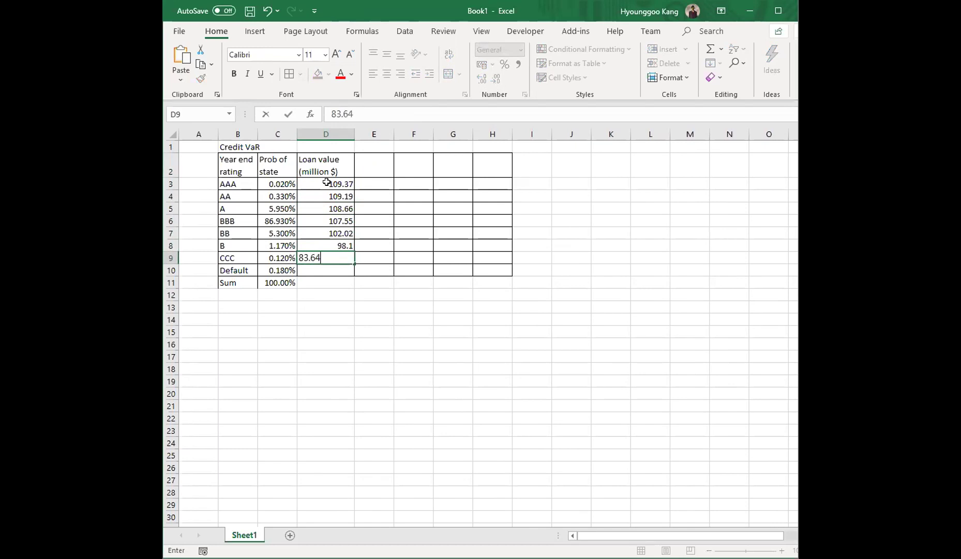
key(Return)
text(51.13)
key(Return)
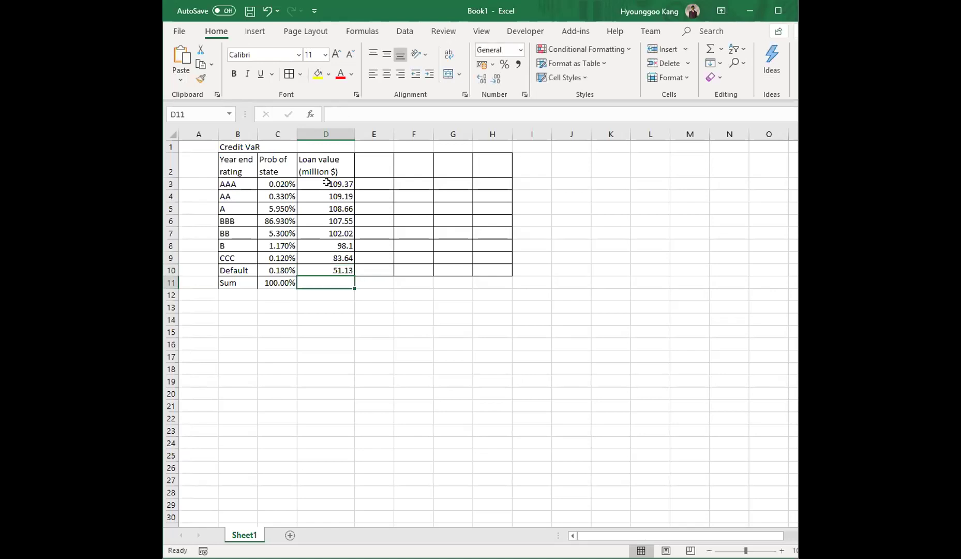
Delete the "Sum" label from cell B11.
key(Left)
key(Left)
key(Delete)
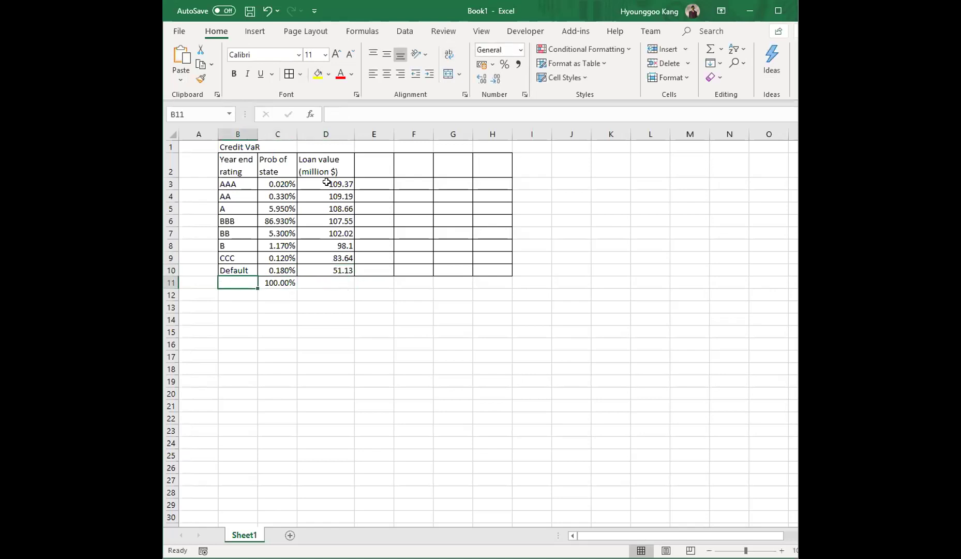
Calculate the expected loan value in D11 with SUMPRODUCT of the loan values D3:D10 and the probabilities C3:C10.
key(Right)
key(Right)
text(=)
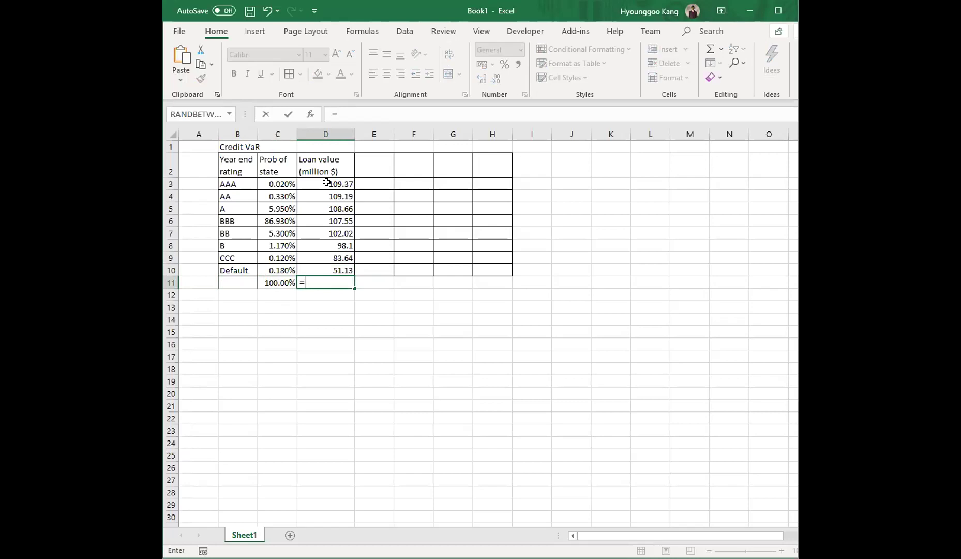
text(sumproduct)
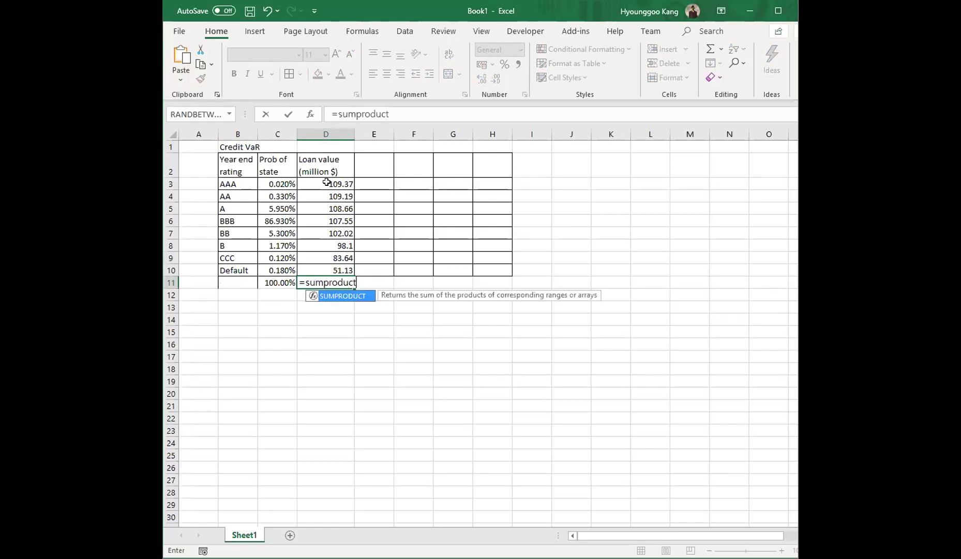
text(()
key(Up)
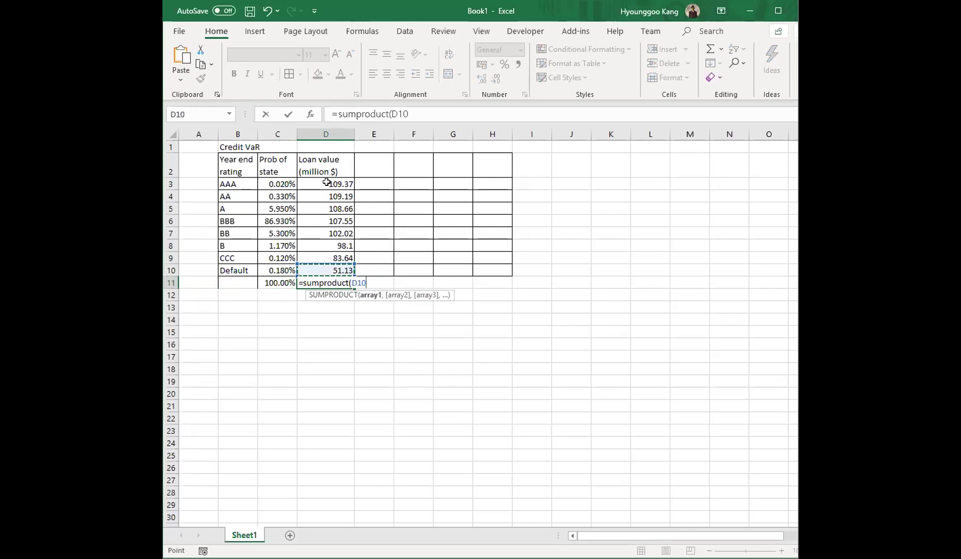
shift+click(327, 182)
text(,)
key(Left)
key(Up)
key(ctrl+shift+Up)
key(Return)
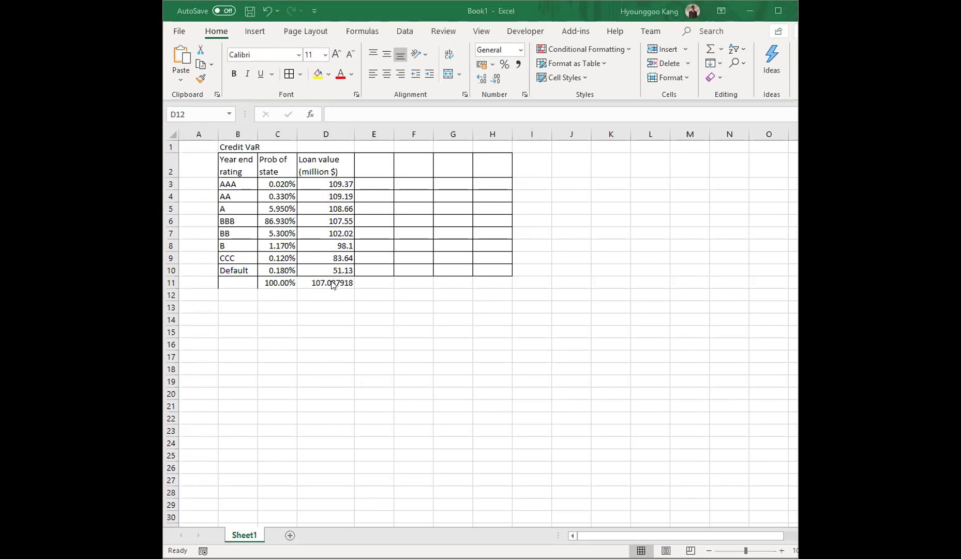
Enter the header "Prob weighted value" in cell E2.
click(378, 168)
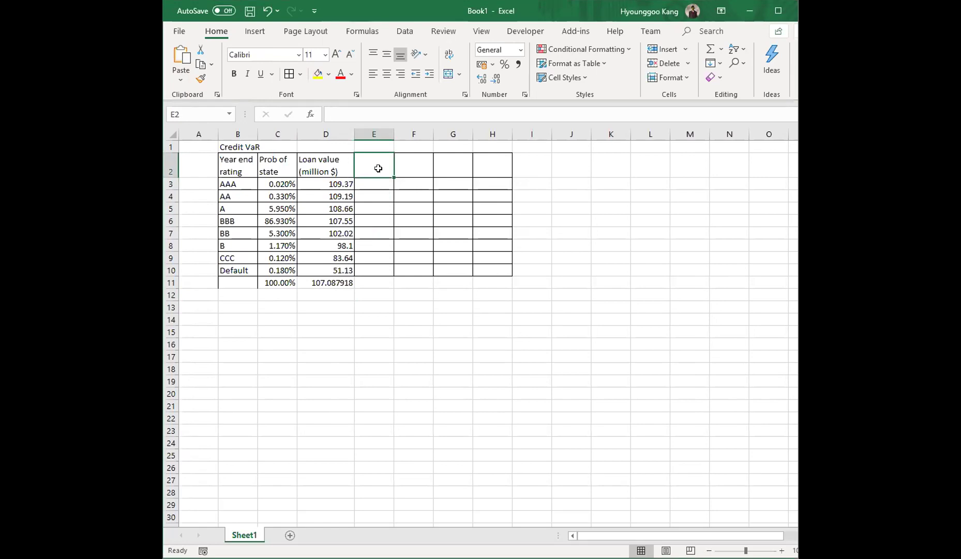
text(Pro)
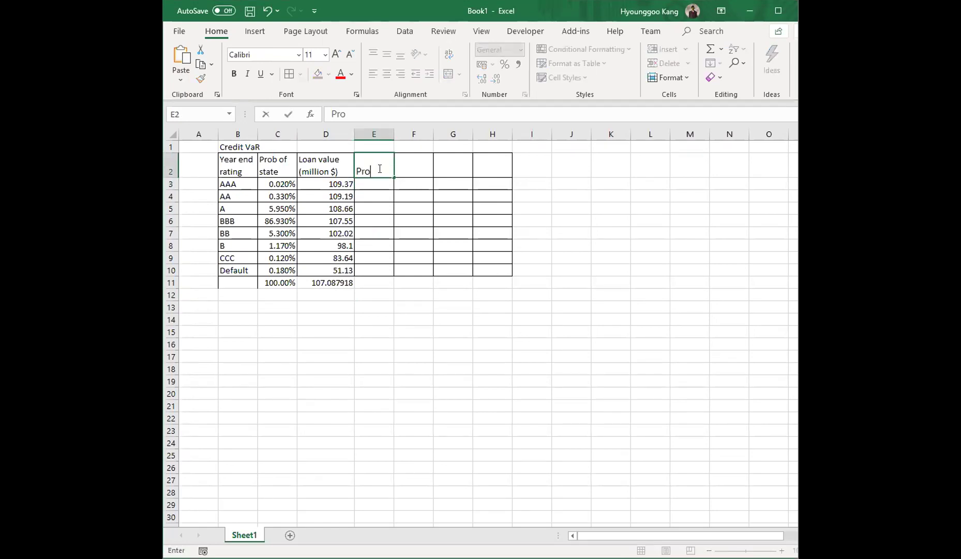
text(b weighte)
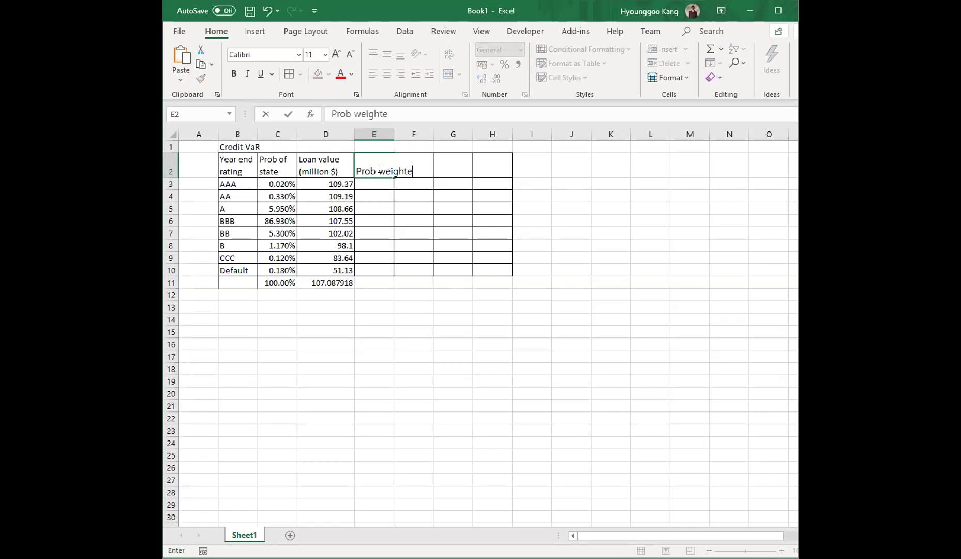
text(d value)
key(Return)
Wrap the text across the header cells B2 to H2 and widen column E slightly.
click(375, 169)
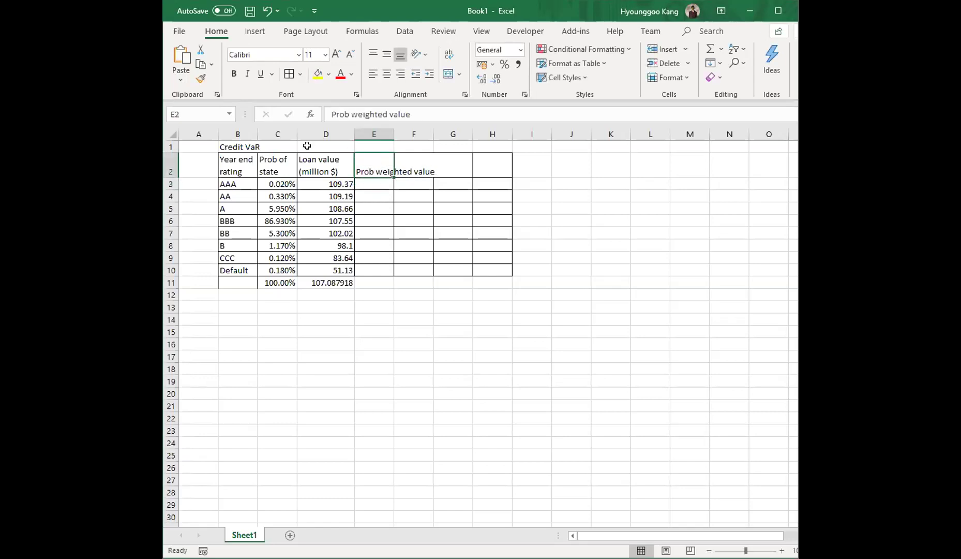
double_click(526, 20)
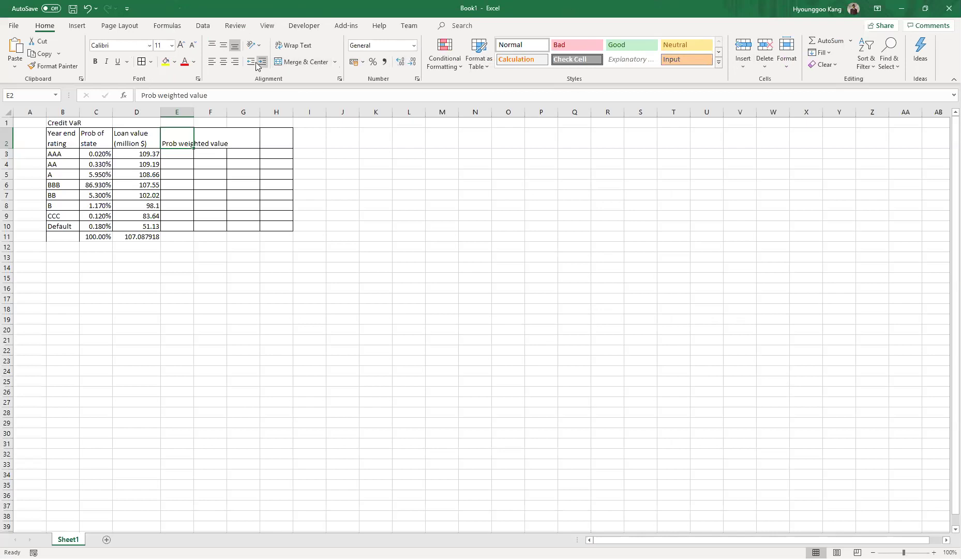
click(287, 49)
drag(266, 135, 62, 145)
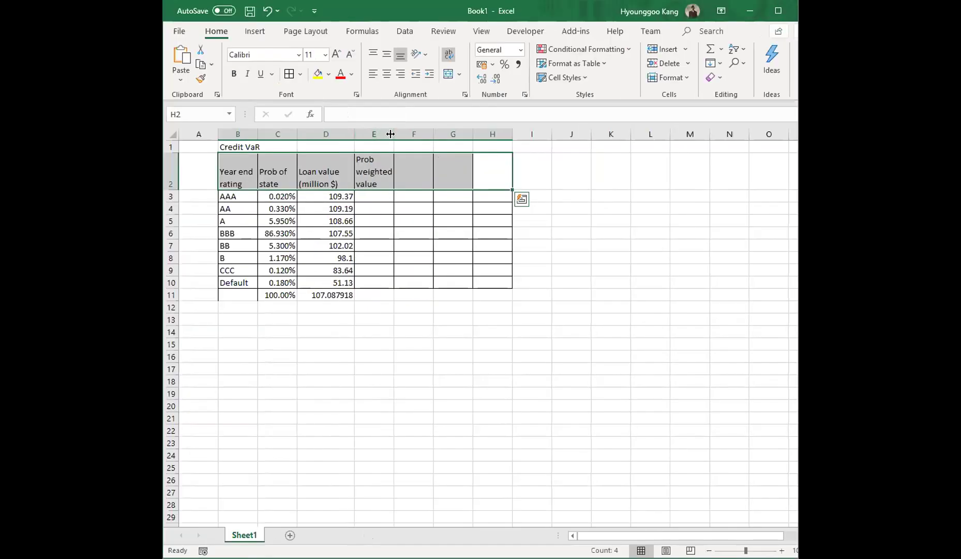
drag(390, 134, 398, 134)
Enter the formula =D3*C3 in E3 and fill it down to E10.
click(377, 196)
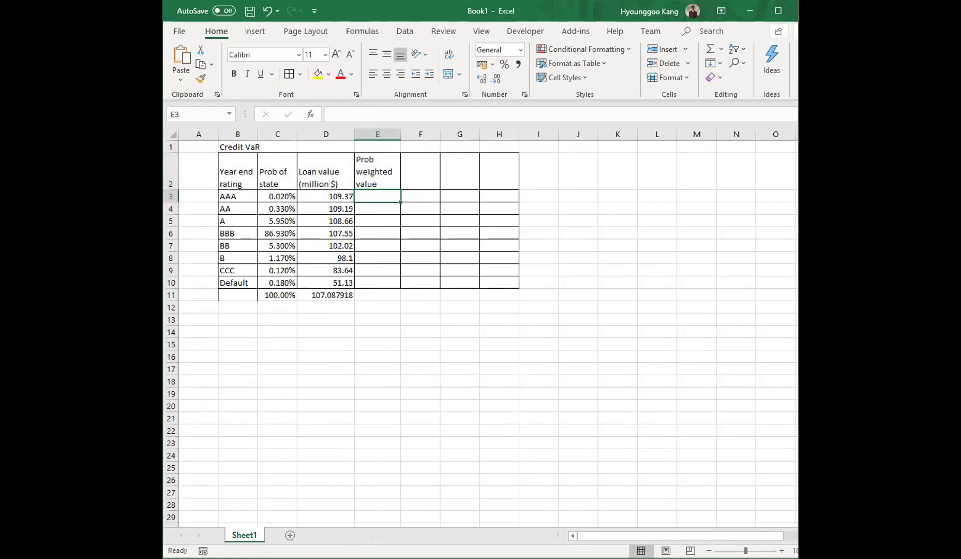
text(=)
key(Left)
text(*)
key(Left)
key(Left)
key(Return)
key(Up)
drag(401, 201, 394, 287)
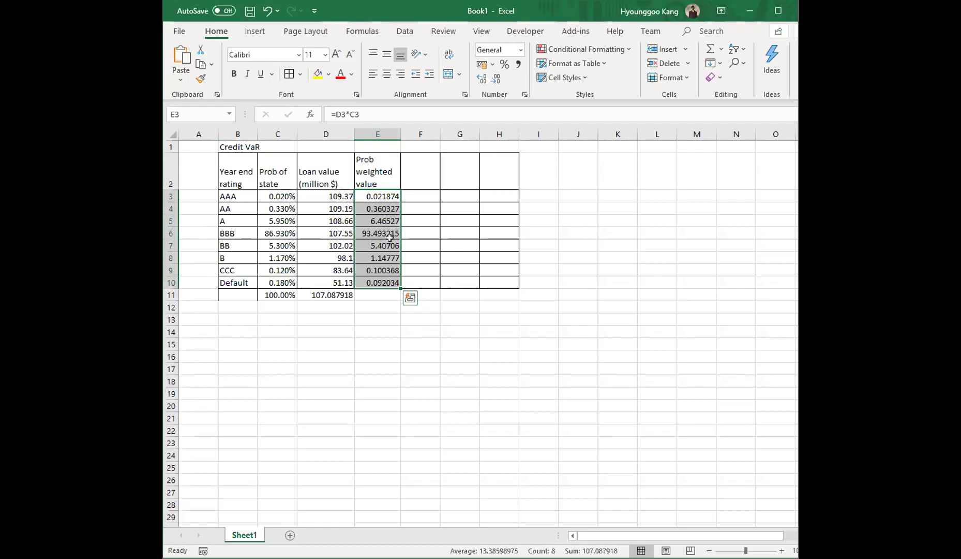
Total the probability-weighted values in E11 with =SUM(E3:E10).
click(363, 293)
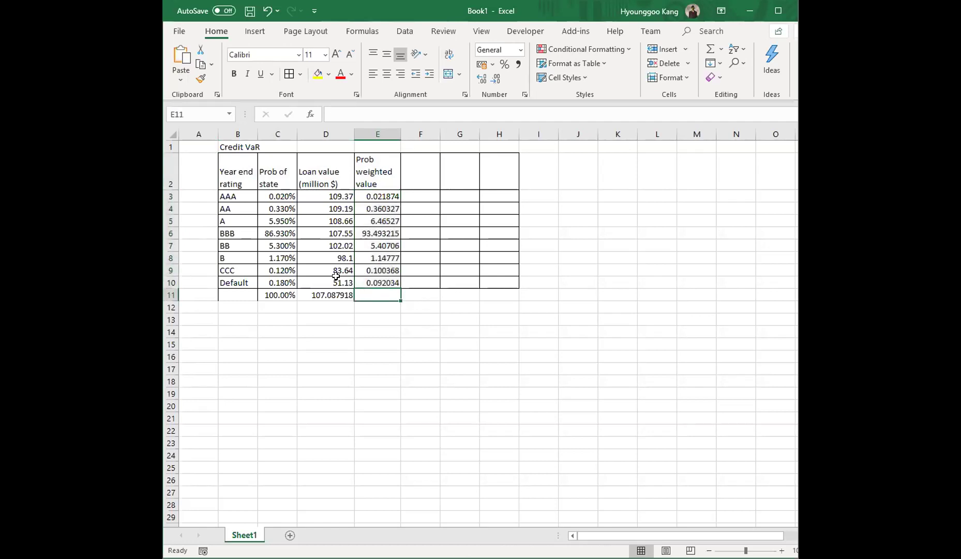
text(=)
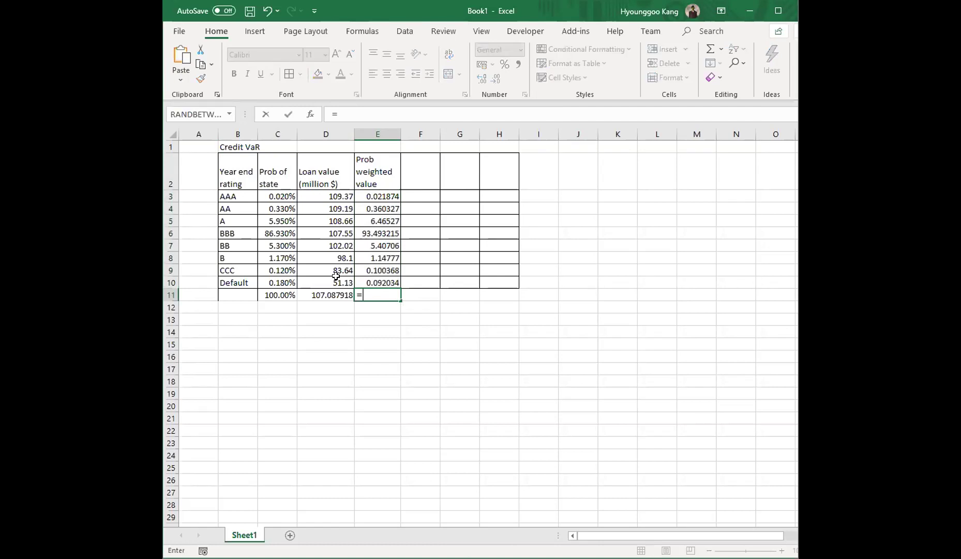
text(sum()
key(Up)
key(shift+Up)
key(shift+Up)
key(shift+Up)
key(shift+Up)
key(shift+Up)
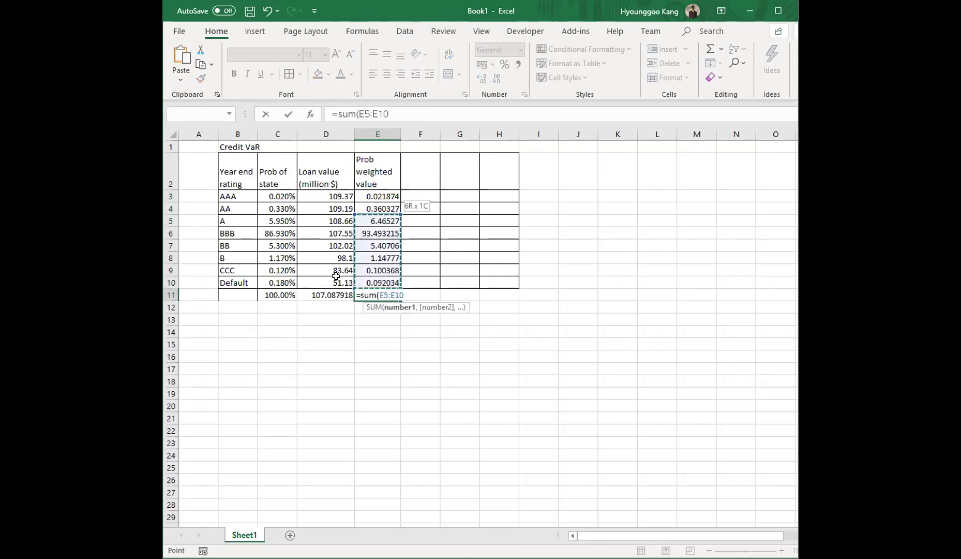
key(shift+Up)
key(shift+Up)
text())
key(Return)
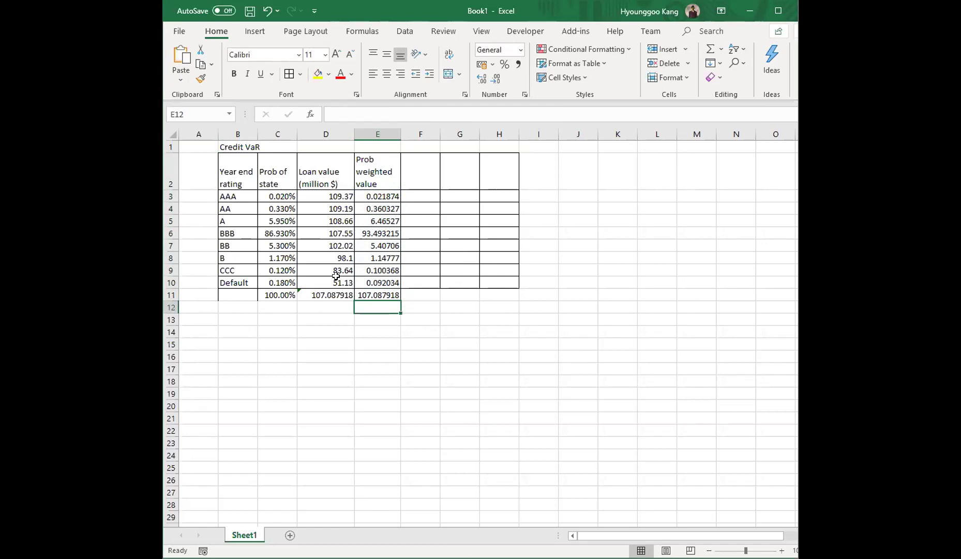
Enter the header "Diff from mean" in cell F2.
key(Up)
key(Up)
key(Up)
key(Up)
key(Up)
key(Up)
key(Up)
key(Up)
key(Up)
key(Up)
key(Right)
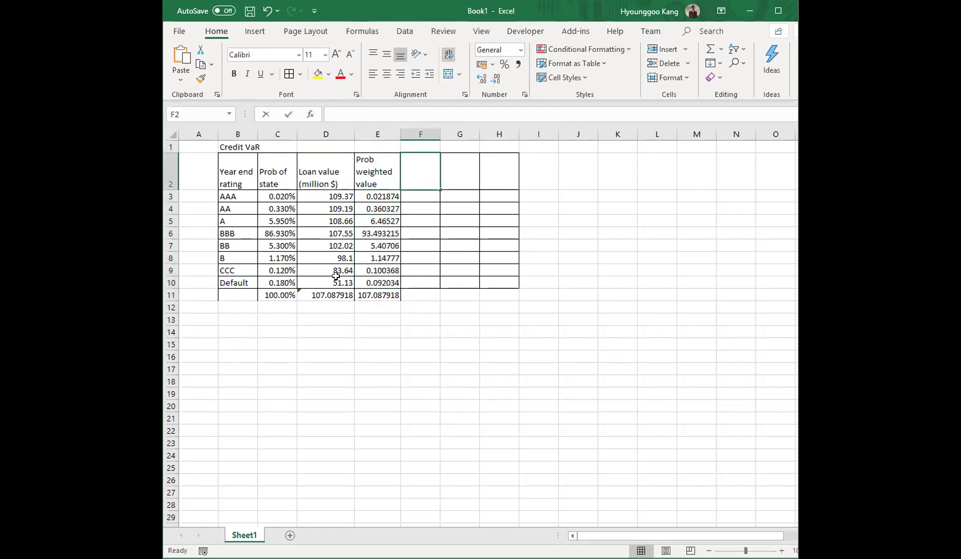
text(Diff f)
text(smal)
key(BackSpace)
key(BackSpace)
key(BackSpace)
key(BackSpace)
text(mean)
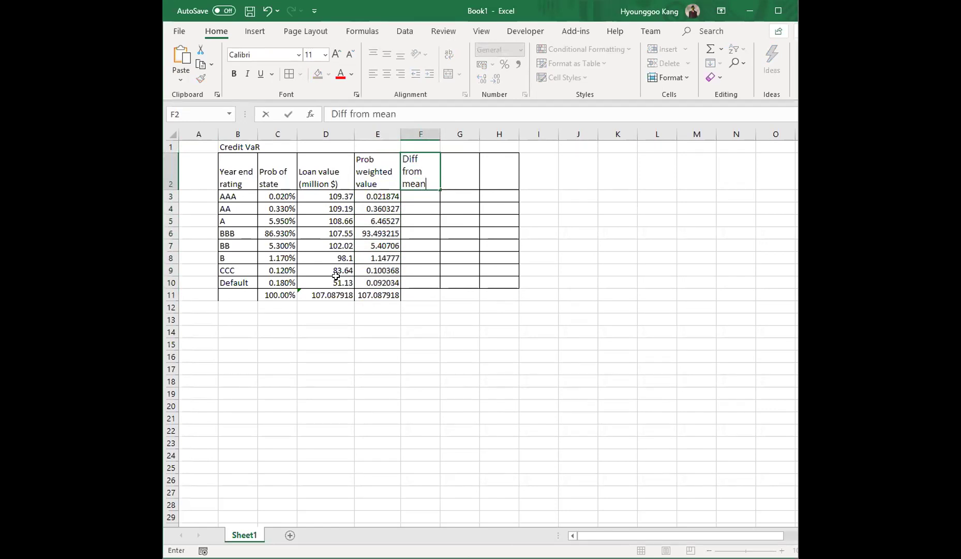
key(Return)
Assign the name "mean" to cell E11, the total of the probability-weighted values.
key(Down)
key(Down)
key(Down)
key(Down)
key(Down)
key(Down)
key(Down)
key(Down)
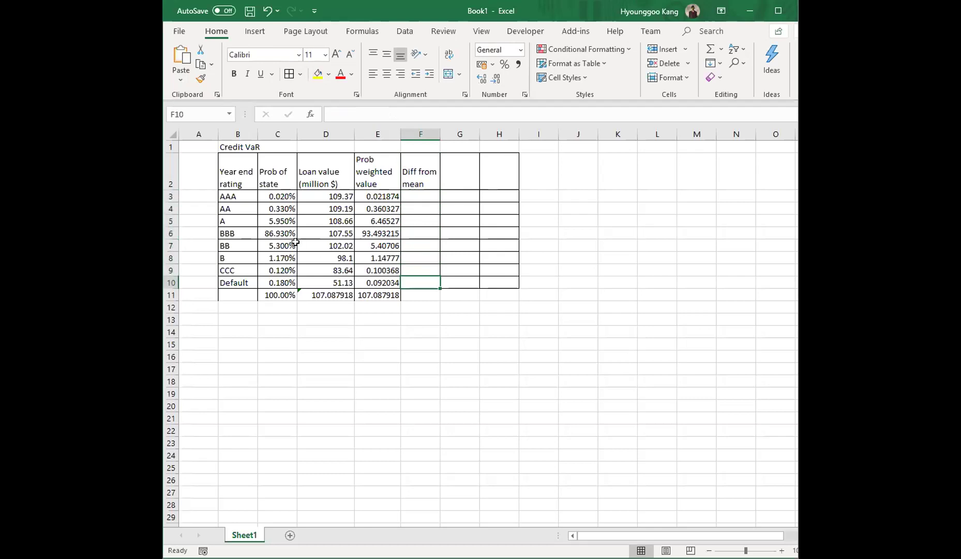
key(Left)
click(202, 114)
text(avg)
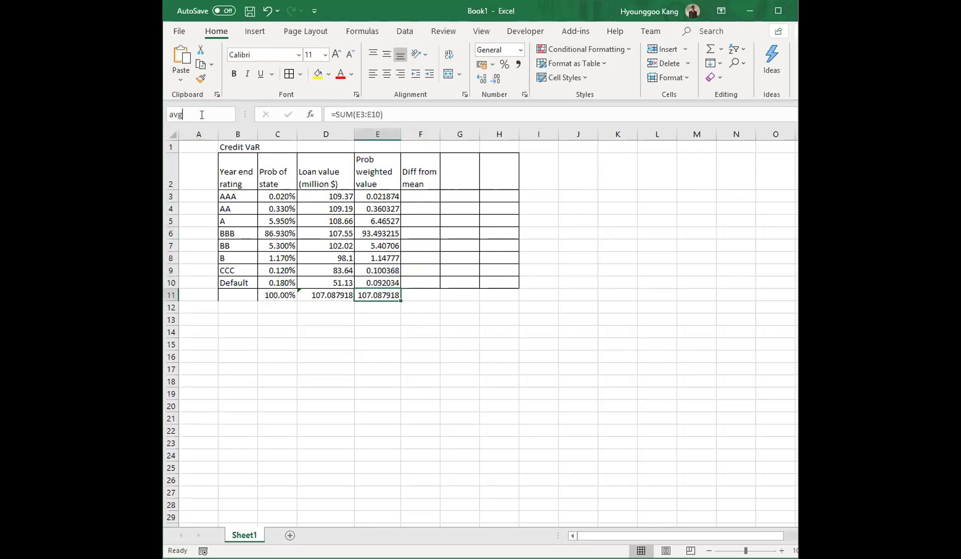
key(BackSpace)
key(BackSpace)
key(BackSpace)
text(mean)
key(Return)
Enter the formula =D3-mean in cell F3.
key(Up)
key(Up)
key(Up)
key(Up)
key(Up)
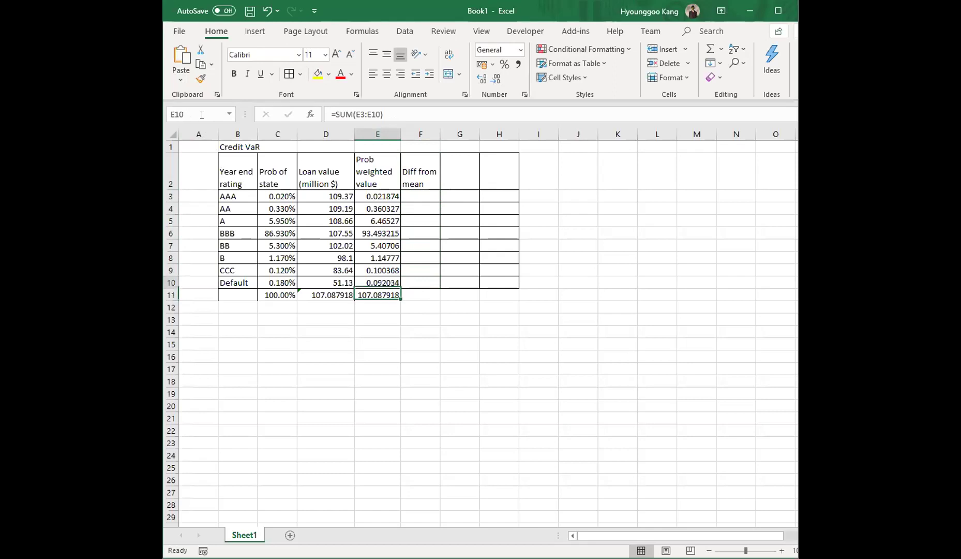
key(Up)
key(Up)
key(Up)
key(Right)
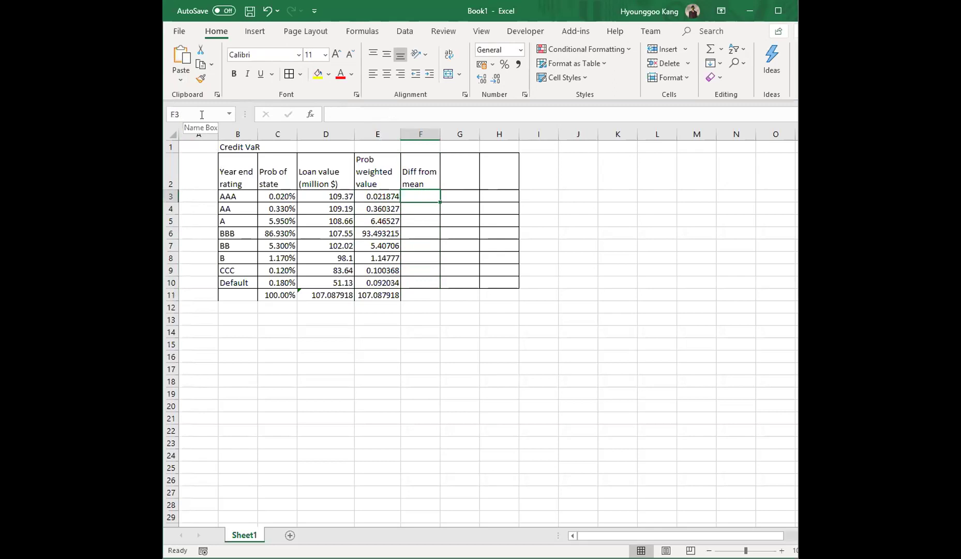
text(=)
key(Left)
key(Left)
text(-)
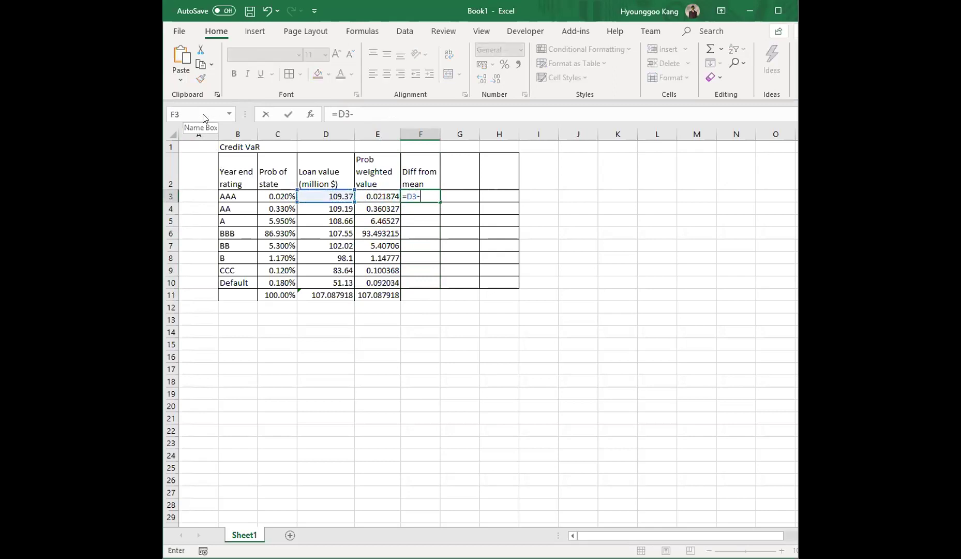
text(mean)
key(ctrl+Return)
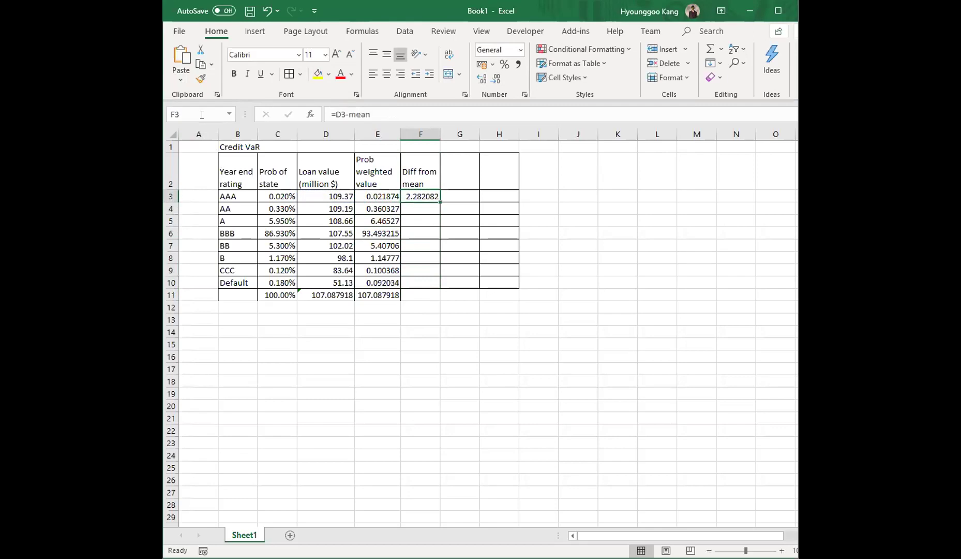
Copy the difference formula from F3 down through F10.
key(ctrl+c)
key(shift+Down)
key(shift+Down)
key(shift+Down)
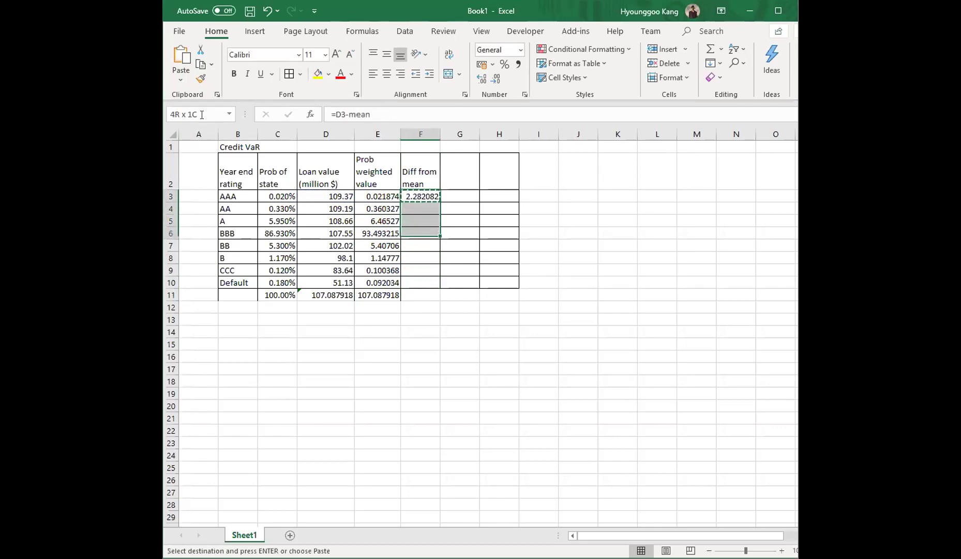
key(shift+Down)
key(shift+Down)
key(shift+Down)
key(shift+Down)
key(ctrl+v)
Try a total of the differences in F11 by copying the sum formula from E11, and clear the cell.
key(Down)
key(Down)
key(Down)
key(Down)
key(Down)
key(Down)
key(Down)
key(Down)
key(Left)
key(ctrl+c)
key(Right)
key(ctrl+v)
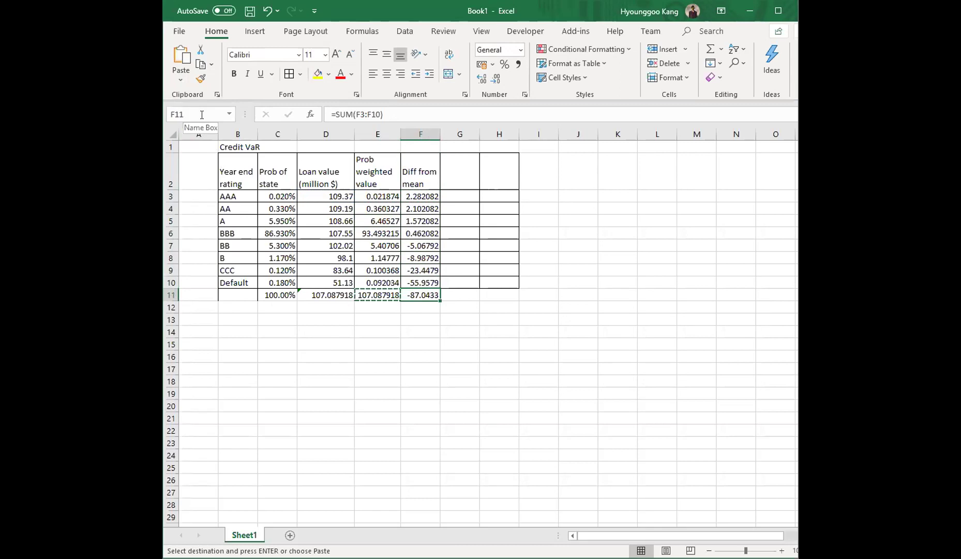
text(=)
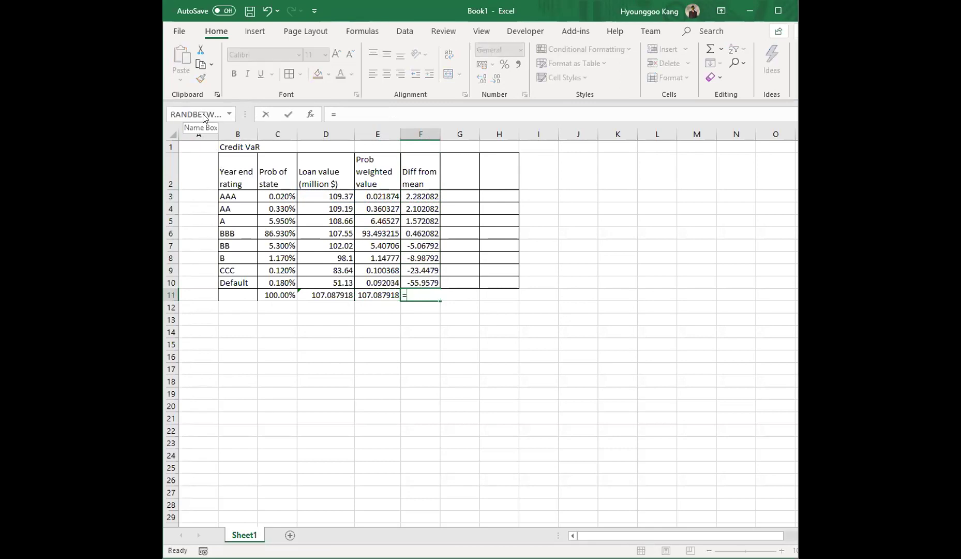
key(Escape)
key(Delete)
Examine the difference formula in F3 and the cells it refers to.
key(Up)
key(Up)
key(Up)
key(Up)
key(Up)
key(Up)
key(Up)
key(Up)
key(Down)
key(Up)
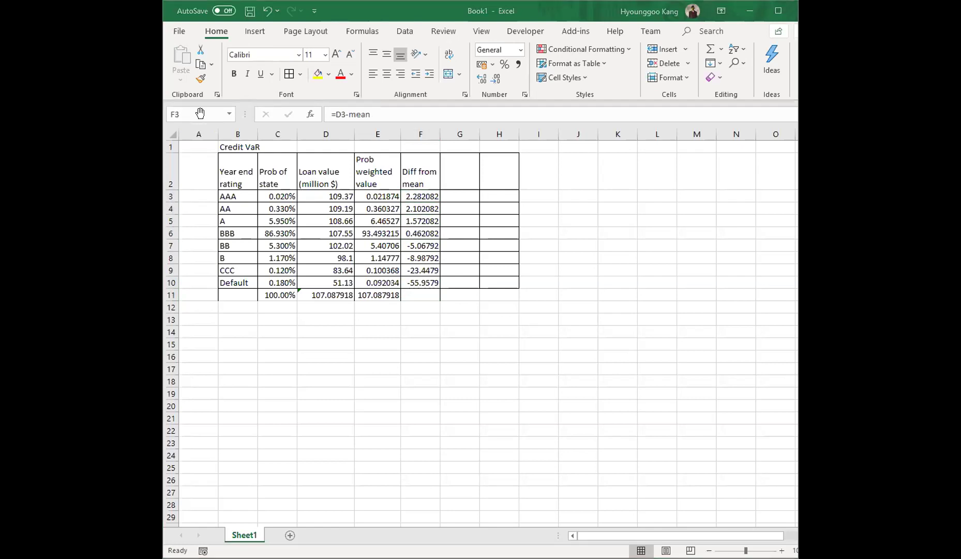
key(Up)
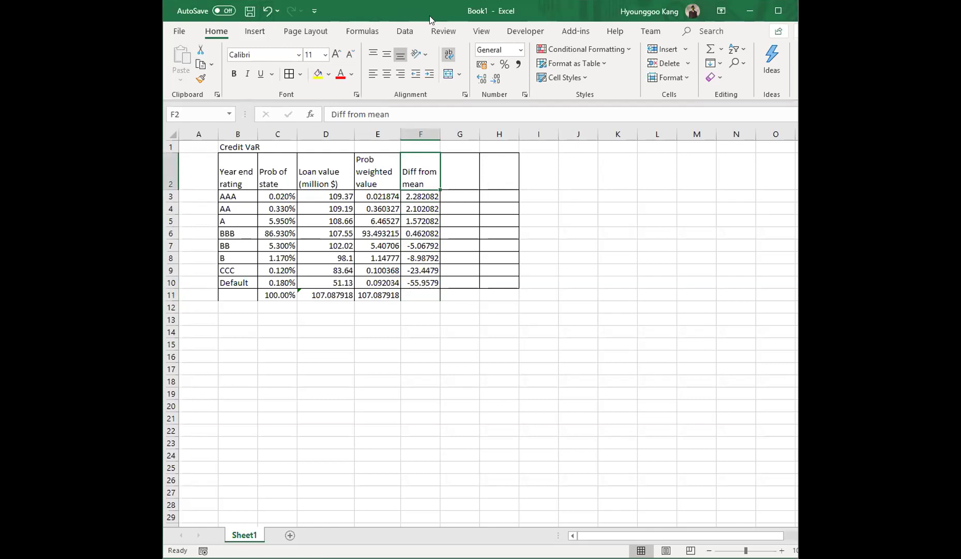
click(450, 182)
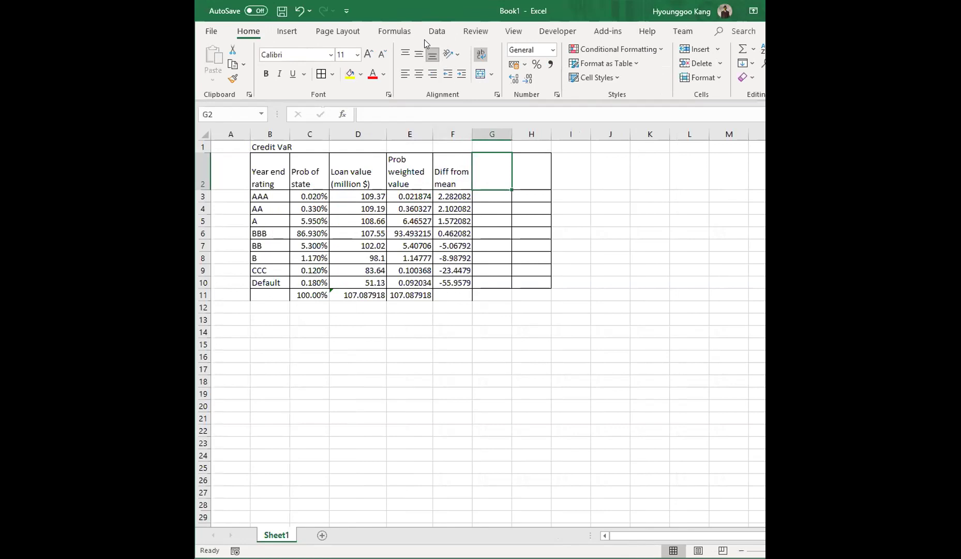
key(Down)
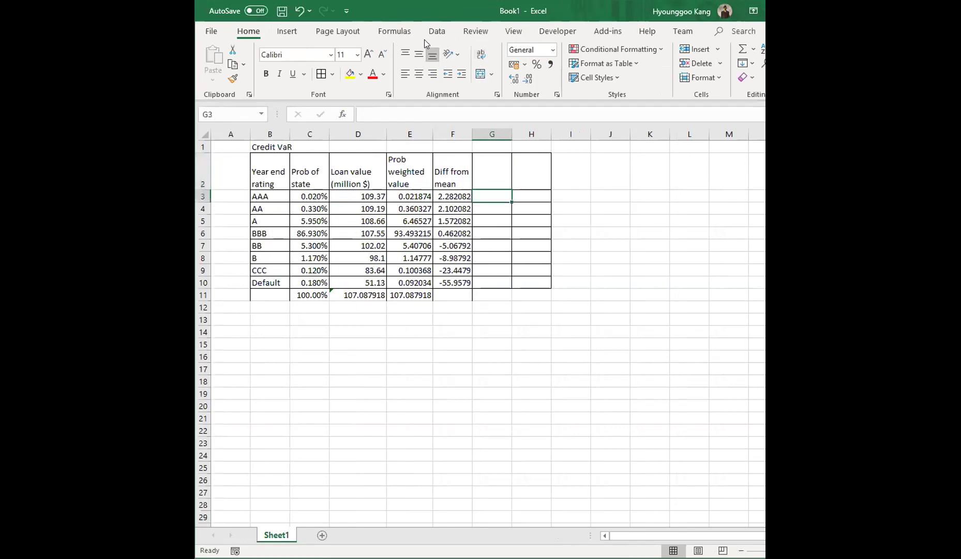
key(Left)
key(F2)
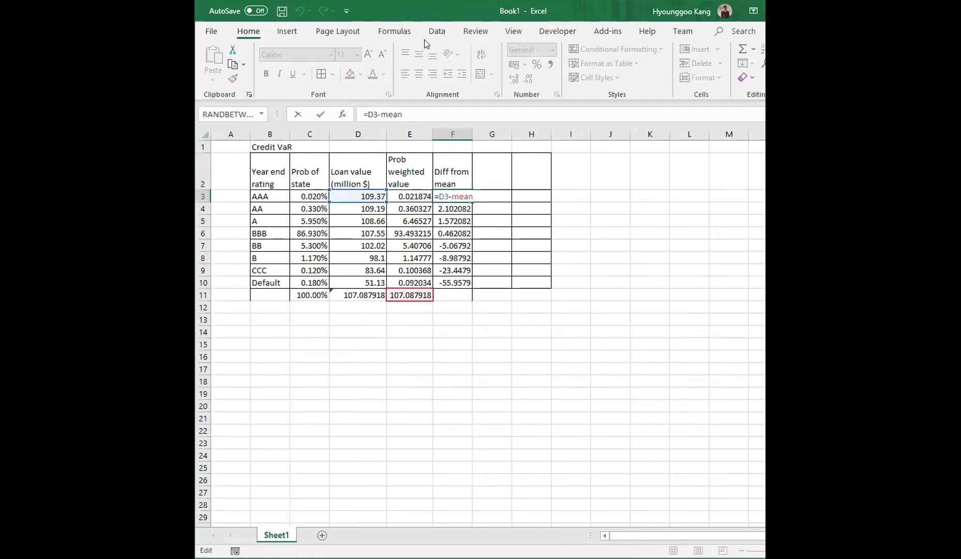
key(Escape)
Enter the header "prob*diff^2" in cell G2.
key(Right)
key(Up)
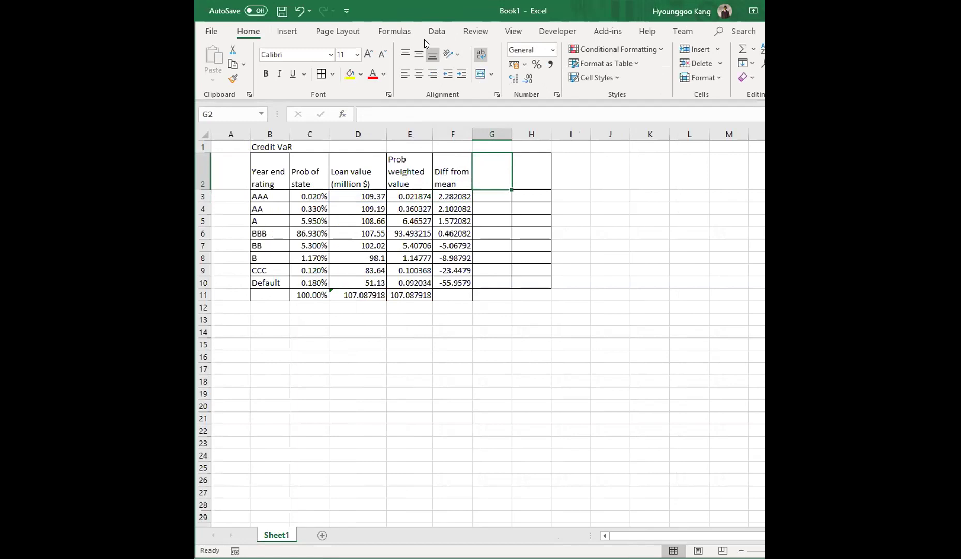
text(prob*diff^2)
key(Return)
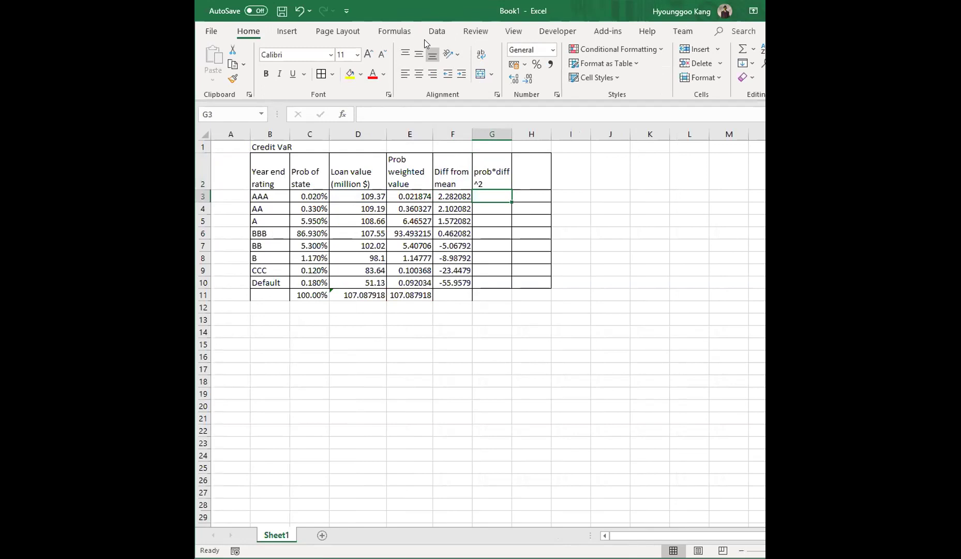
key(Up)
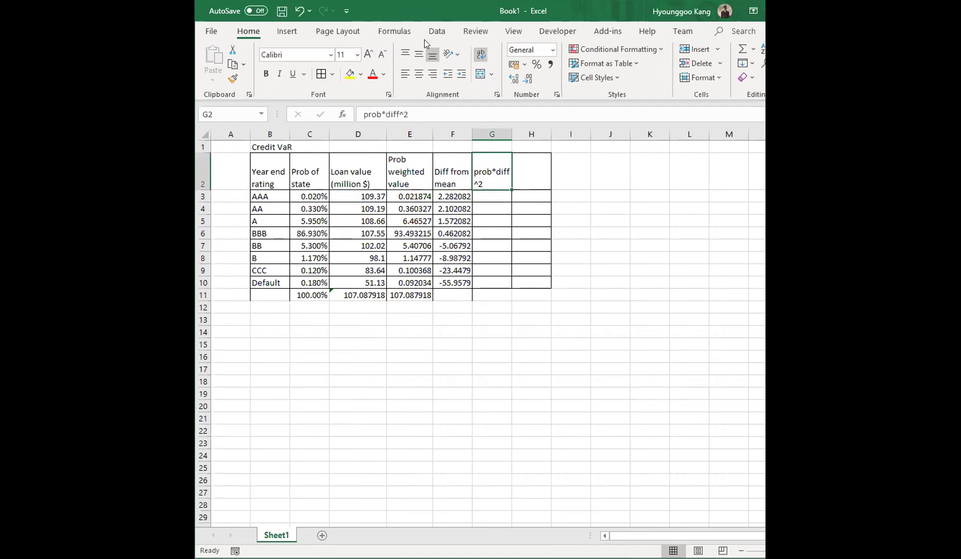
Enter the formula =C3*F3^2 in cell G3.
key(Down)
text(=)
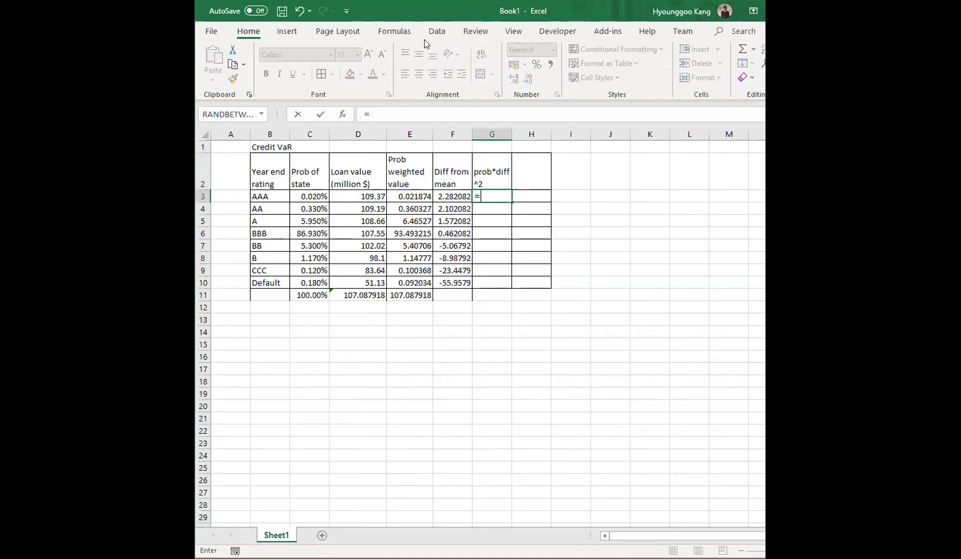
key(Left)
key(Left)
key(Left)
key(Left)
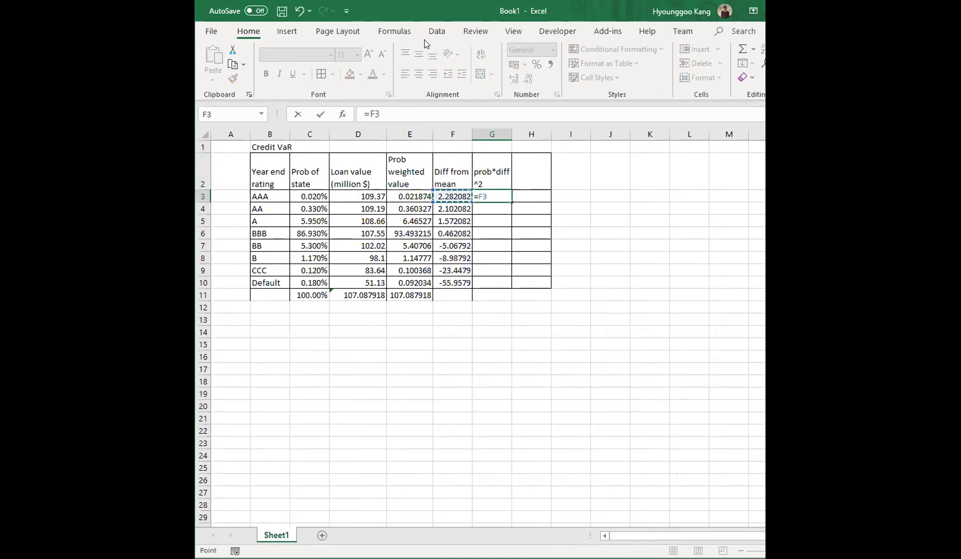
text(*)
key(Left)
text(^2)
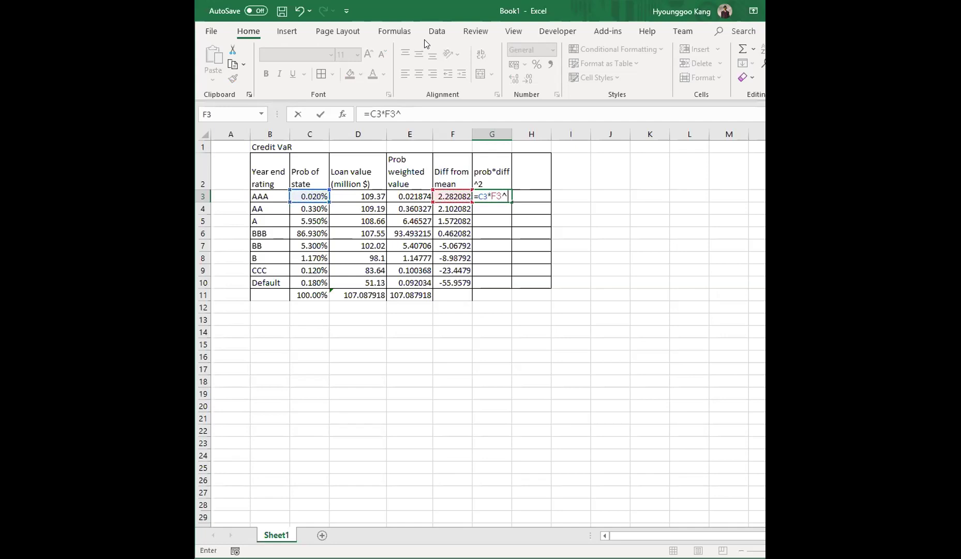
key(Return)
key(Up)
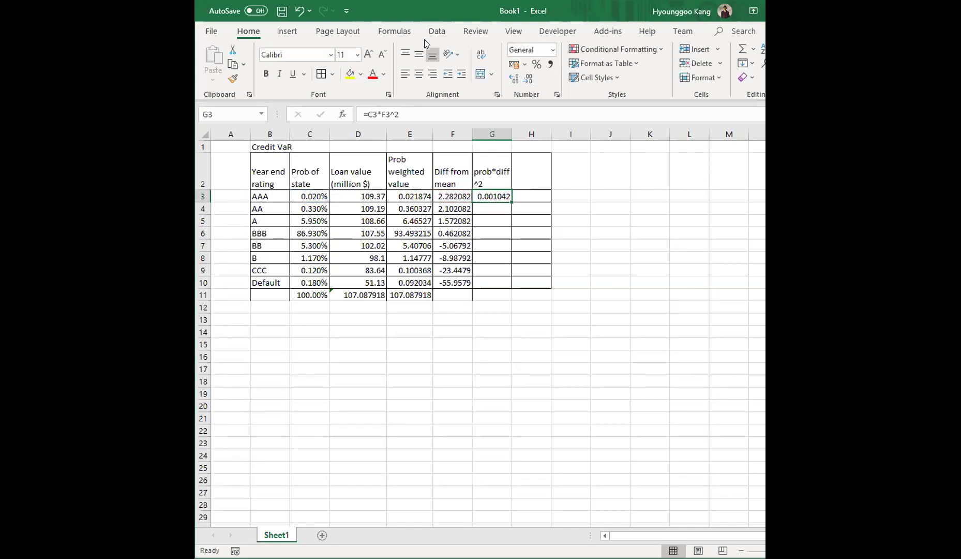
Copy the squared-difference formula from G3 down through G10.
key(ctrl+c)
key(shift+Down)
key(shift+Down)
key(shift+Down)
key(shift+Down)
key(shift+Down)
key(shift+Down)
key(shift+Down)
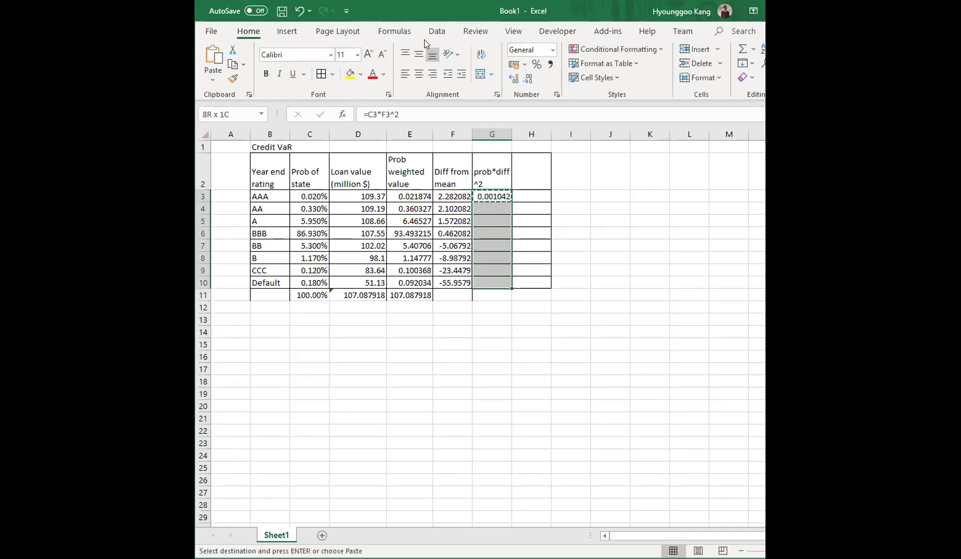
key(ctrl+v)
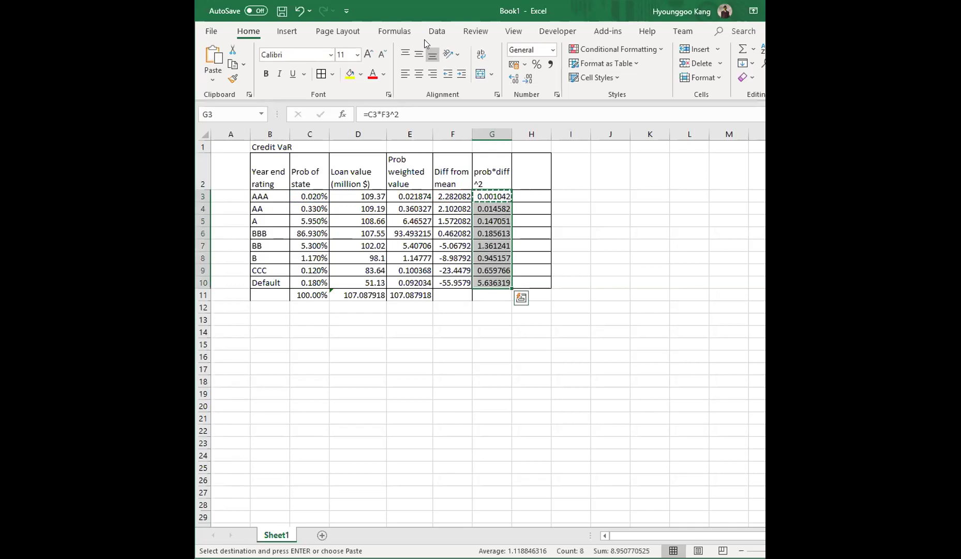
Total the probability-weighted squared differences in G11 with =SUM(G3:G10).
key(Down)
key(Down)
key(Down)
key(Down)
key(Down)
key(Down)
key(Down)
key(Down)
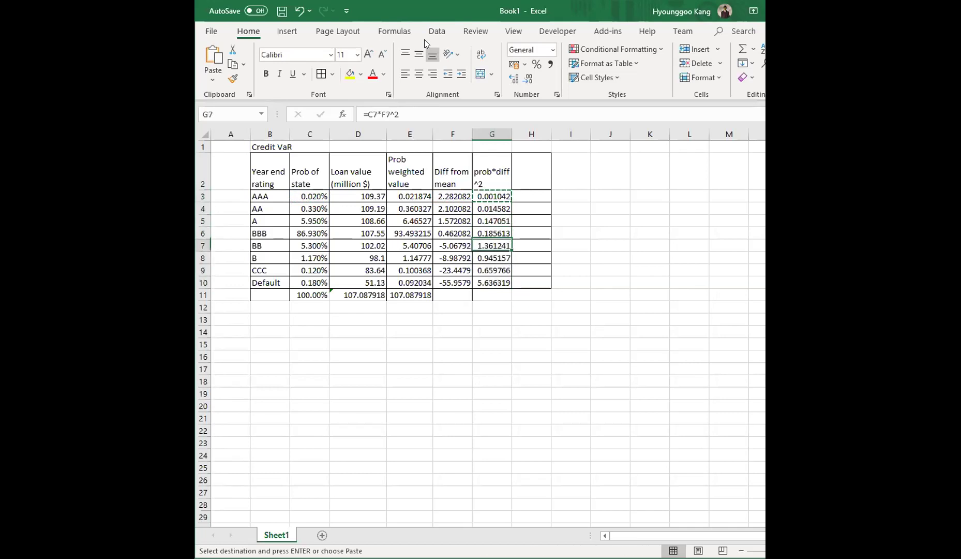
text(=)
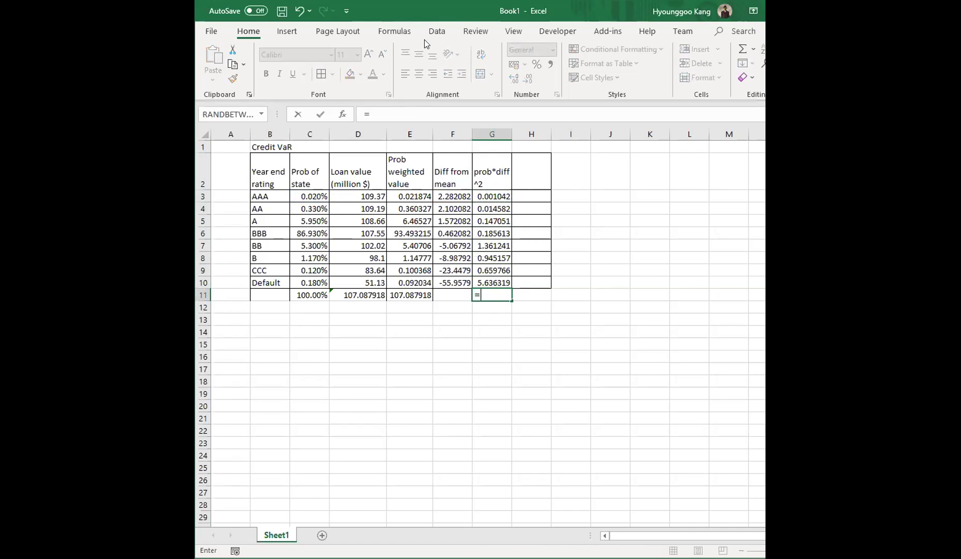
text(sum(G3:G10))
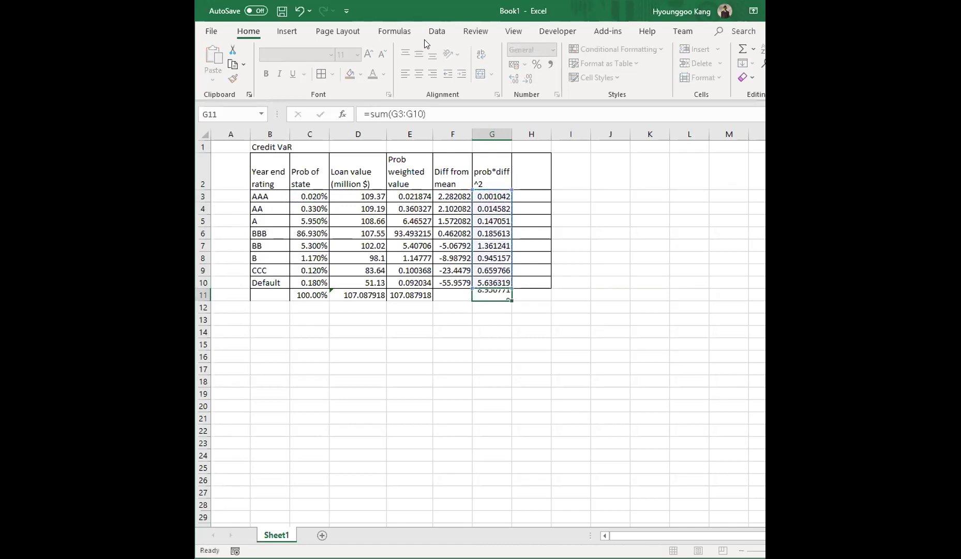
key(Return)
key(alt)
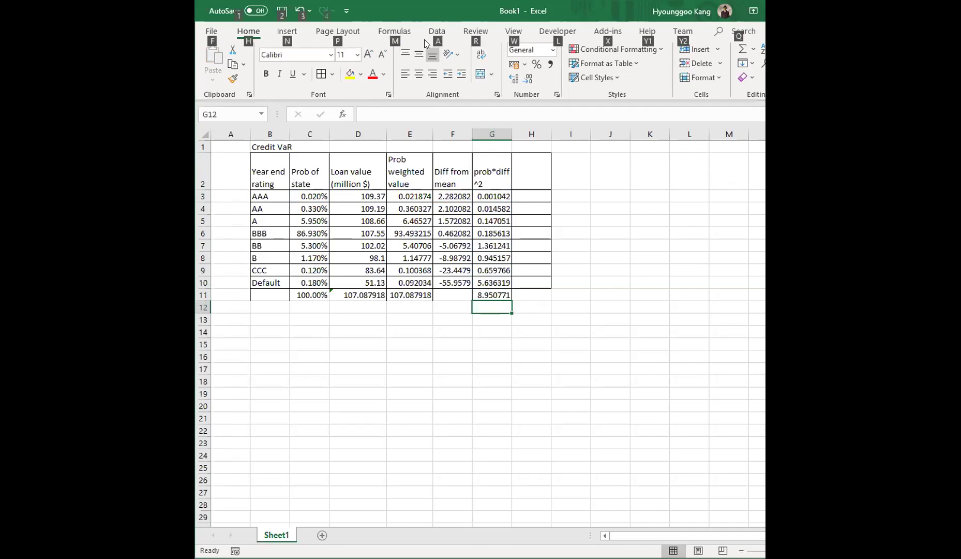
key(alt)
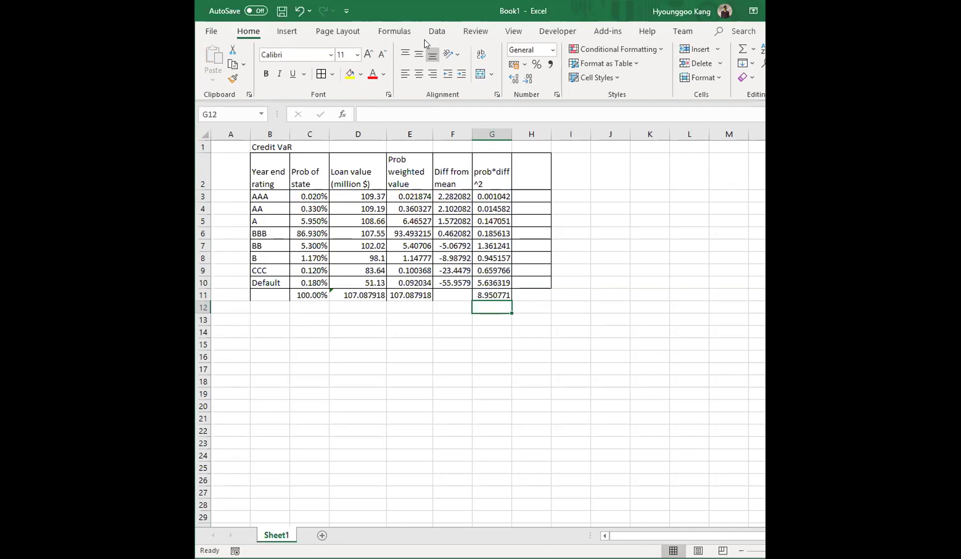
Label cell D13 "Variance" and link E13 to the total with =G11.
key(Left)
key(Left)
key(Left)
key(Up)
key(Right)
key(Right)
key(Down)
key(Down)
key(Left)
key(Left)
key(Left)
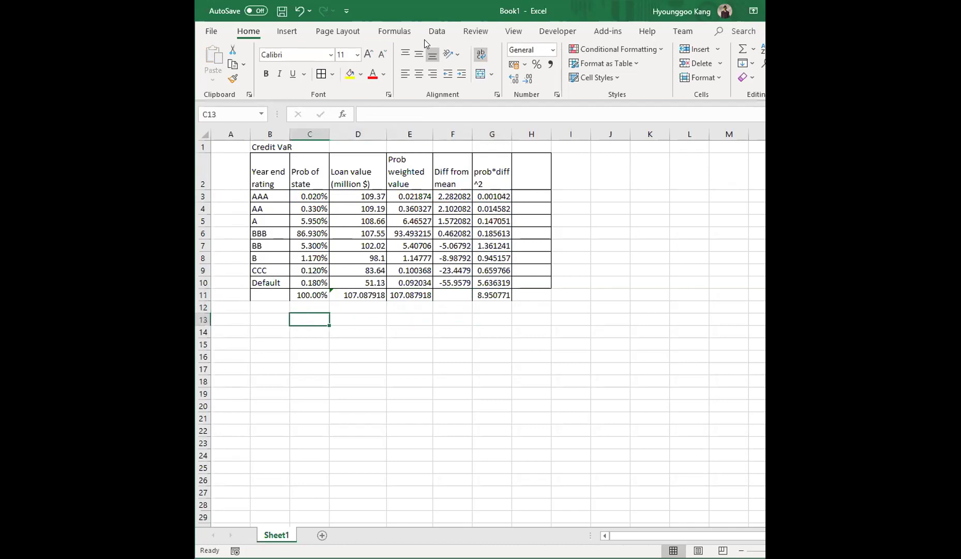
text(V)
key(Escape)
key(Right)
text(Variance)
key(Right)
text(=)
key(Right)
key(Right)
key(Up)
key(Up)
key(Return)
Label cell D14 "Stdev" and calculate it in E14 with =SQRT(E13).
key(Down)
key(Up)
key(Left)
text(Standard)
key(BackSpace)
key(BackSpace)
key(BackSpace)
key(BackSpace)
key(BackSpace)
key(BackSpace)
text(dev)
key(Right)
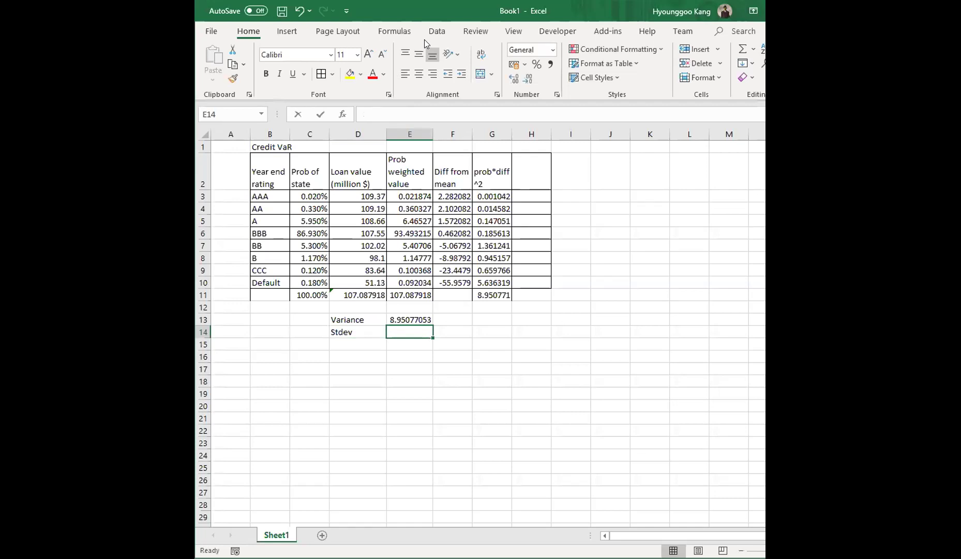
text(=sqrt(E13))
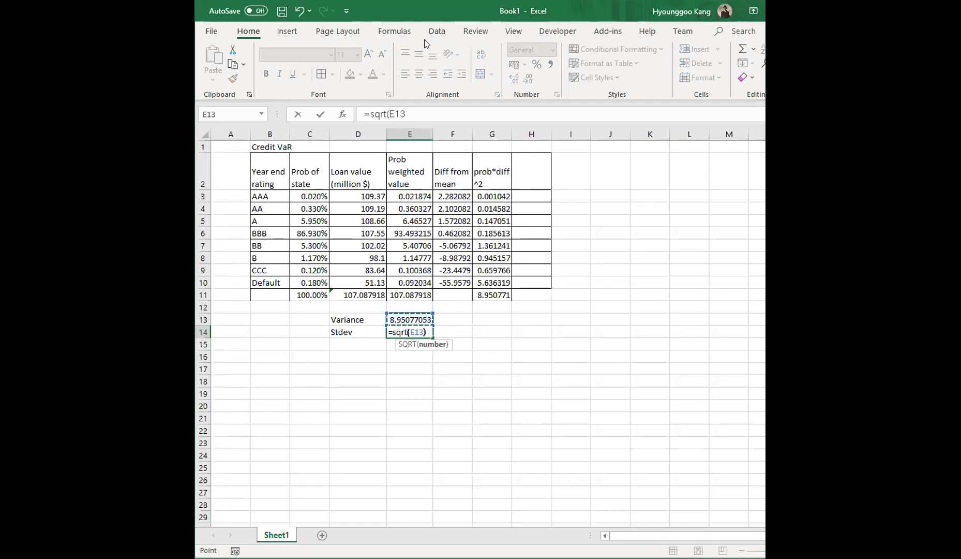
key(Return)
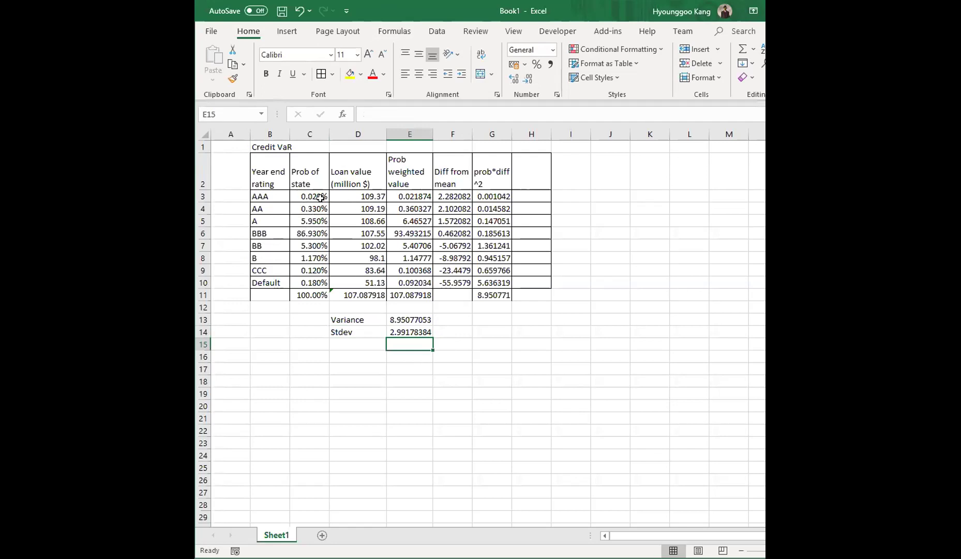
drag(309, 197, 316, 279)
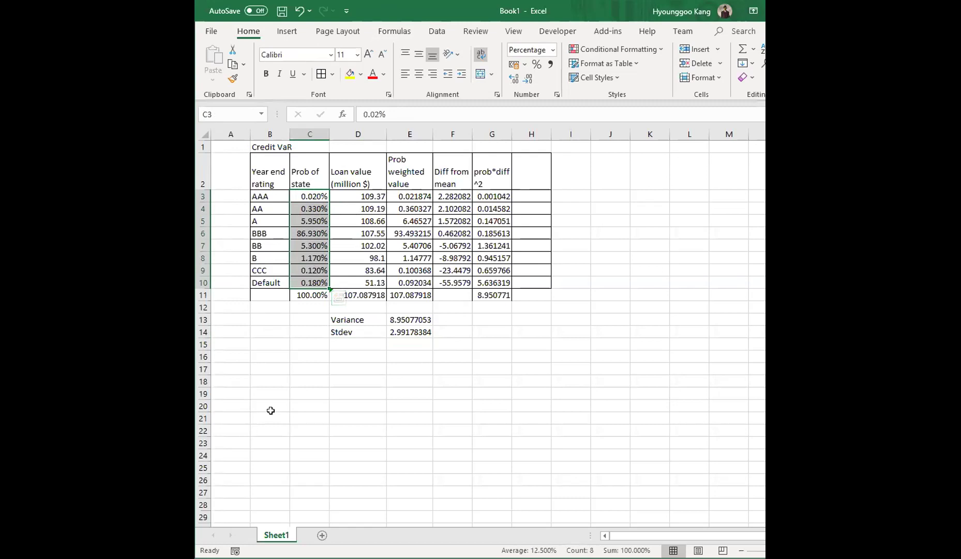
click(345, 345)
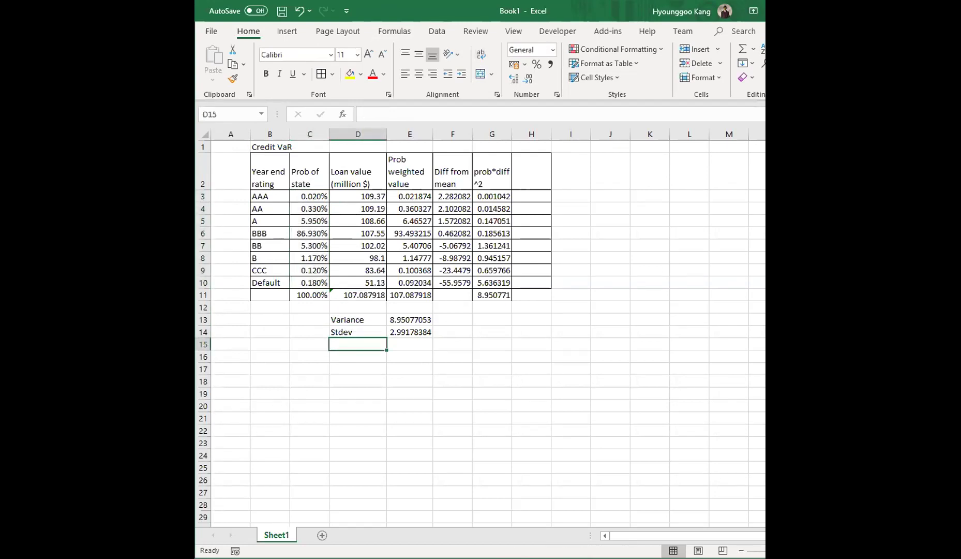
text(=)
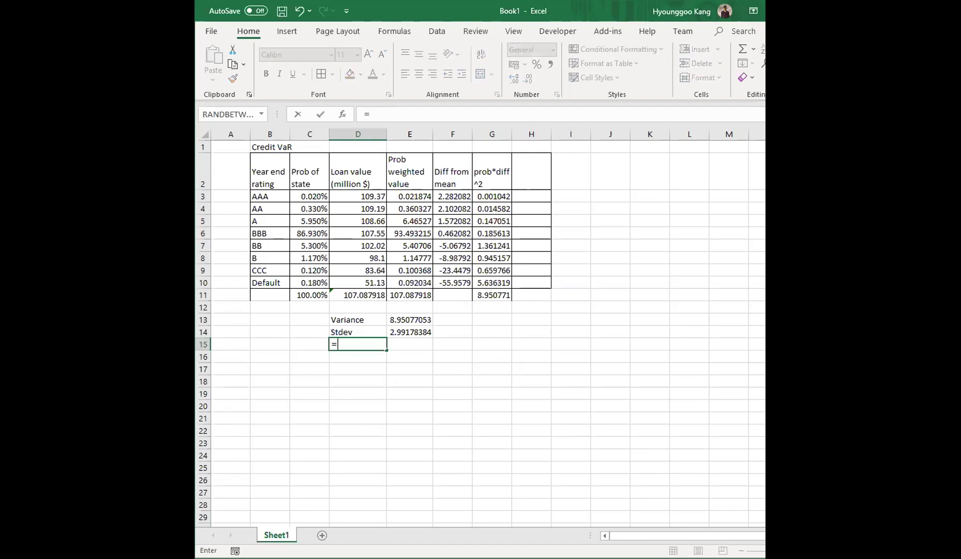
text(pn)
key(Escape)
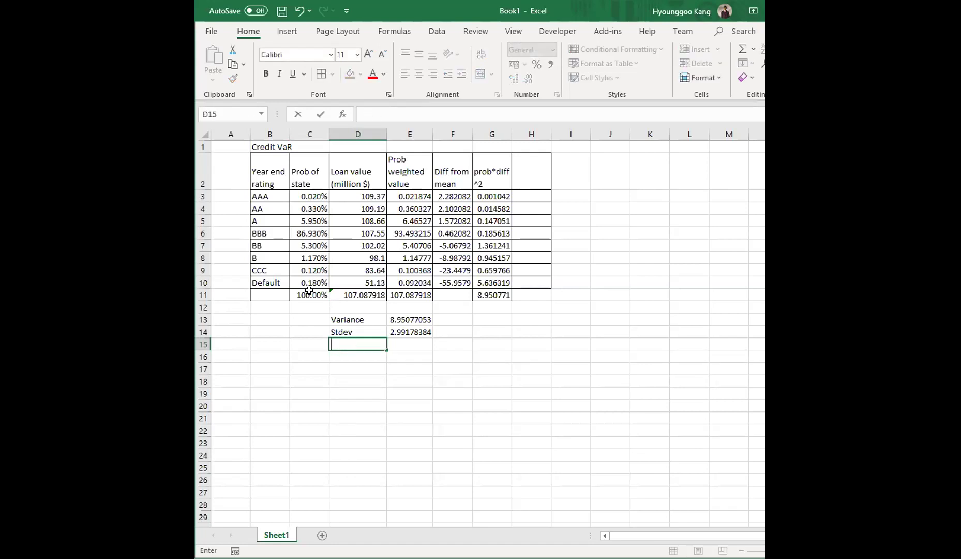
Enter the probability levels 1% in D15 and 5% in D16.
text(1%)
key(Return)
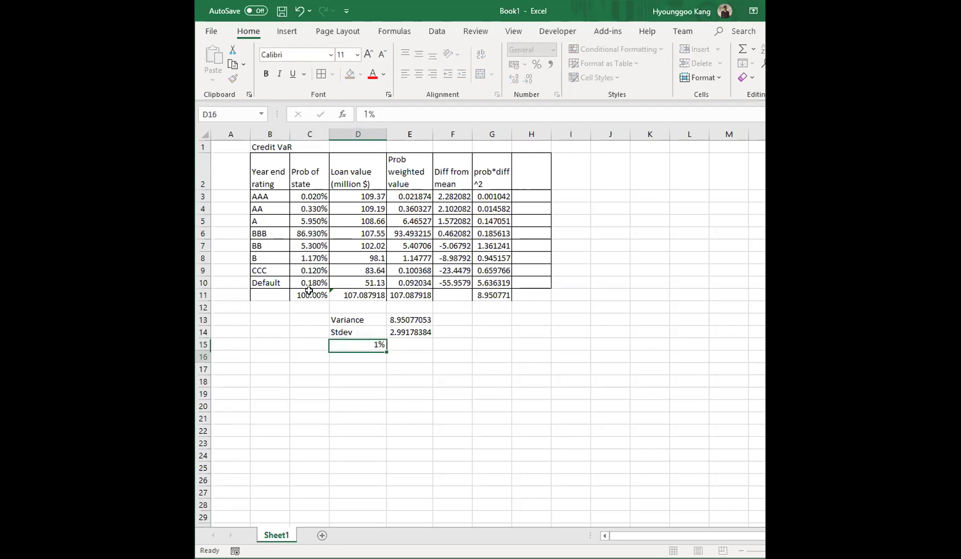
text(5%)
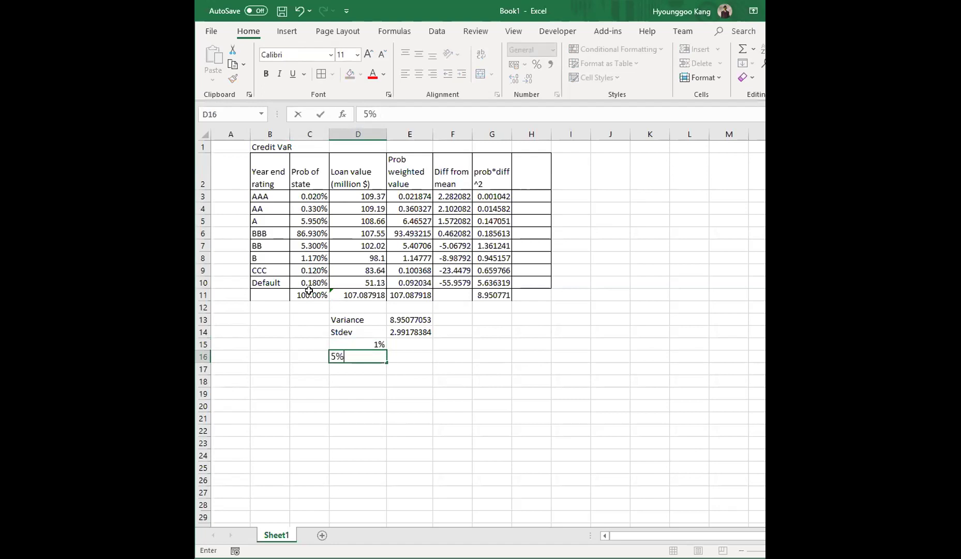
key(Return)
Search the function library for "normal" and insert the NORM.INV function in E15.
key(Up)
key(Up)
key(Right)
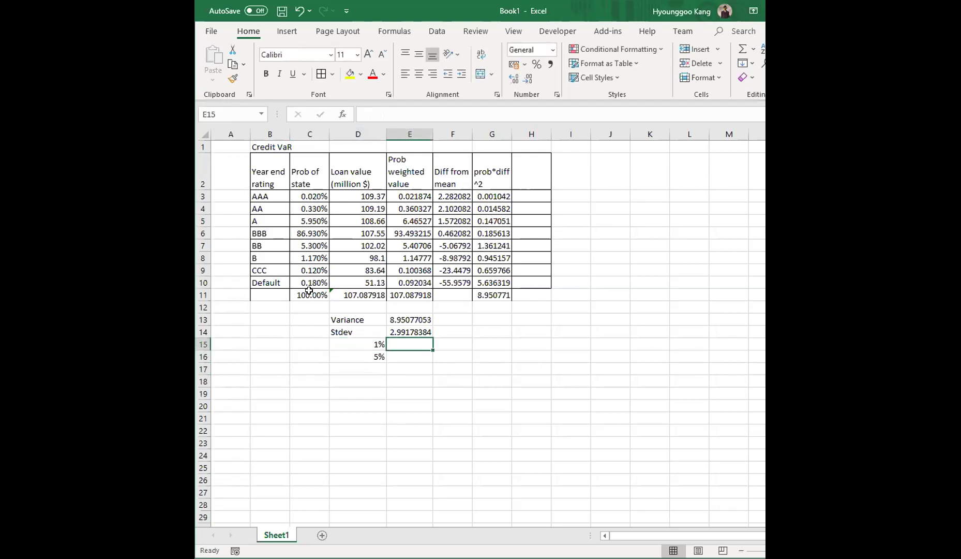
click(343, 115)
text(normal)
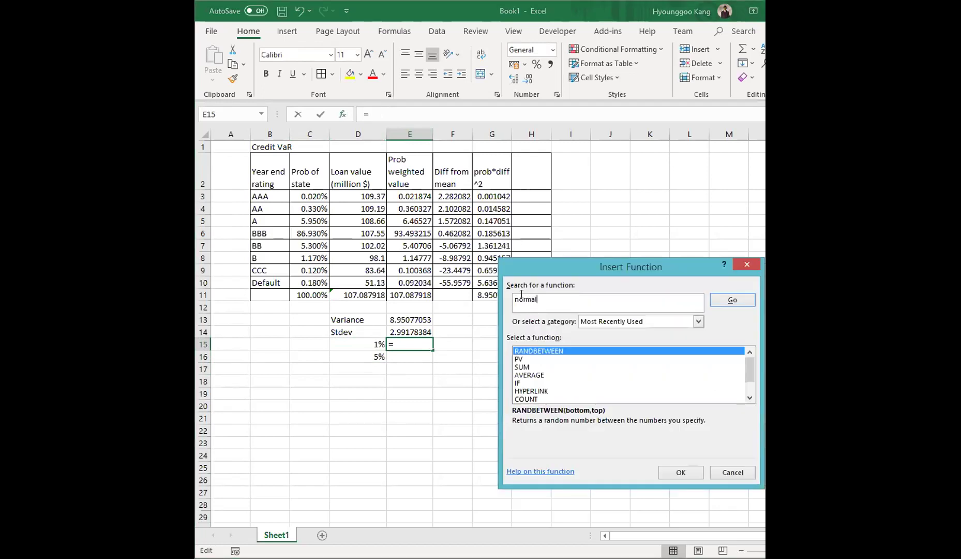
key(Return)
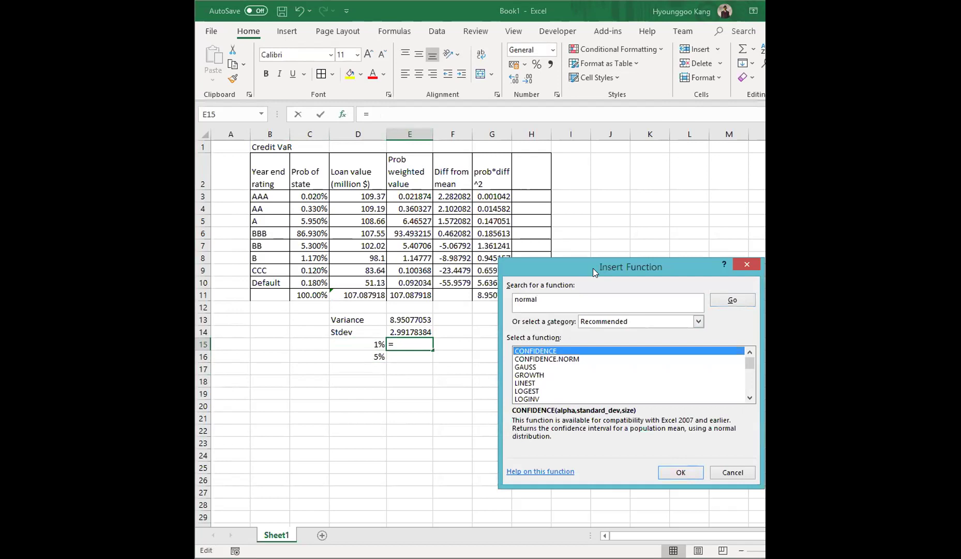
drag(592, 268, 51, 228)
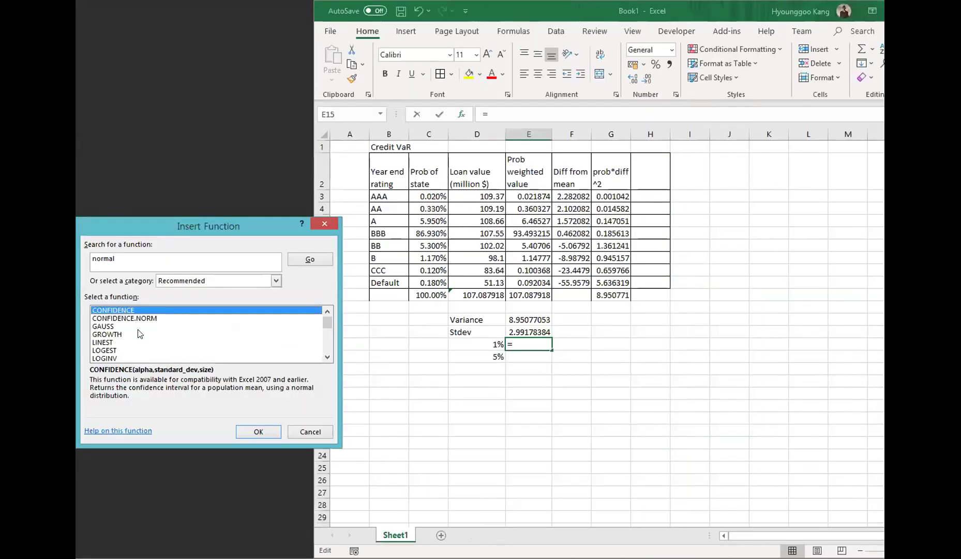
click(146, 326)
scroll(158, 337, down, 2)
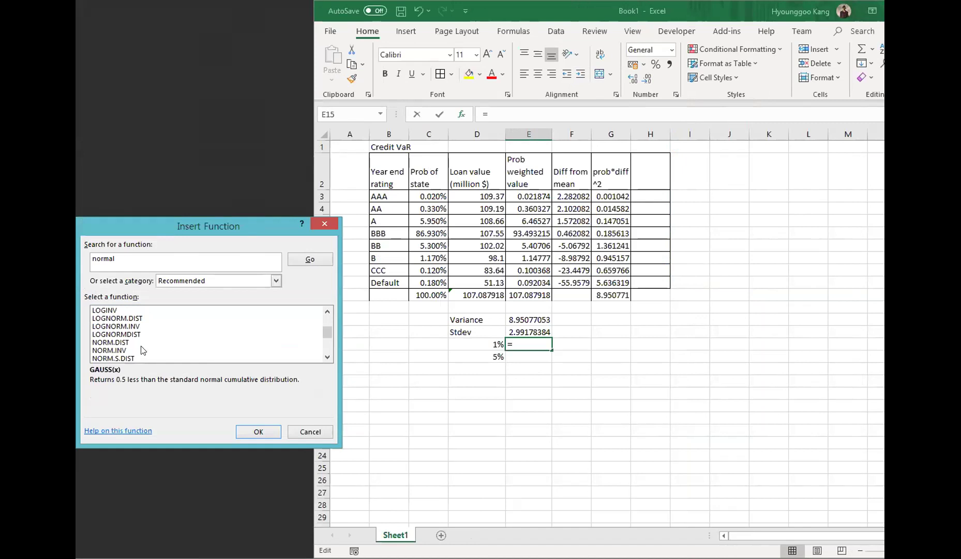
click(141, 349)
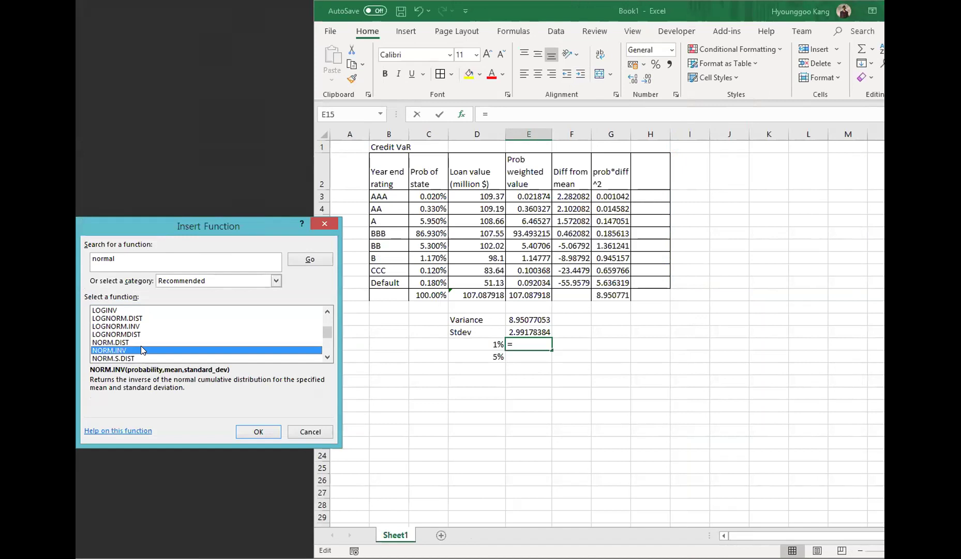
click(243, 426)
click(256, 431)
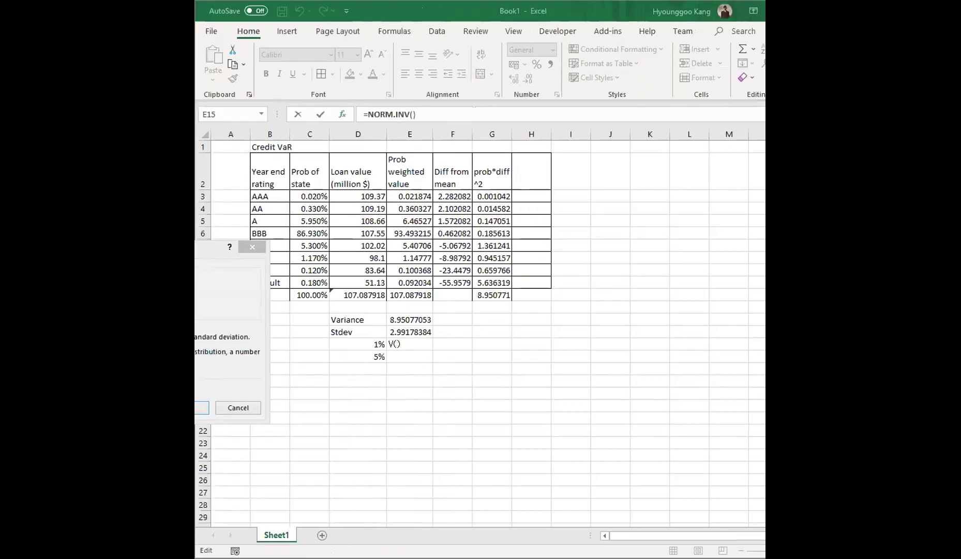
Try NORM.INV with only D15 as its probability argument in E15, and discard the formula.
click(349, 342)
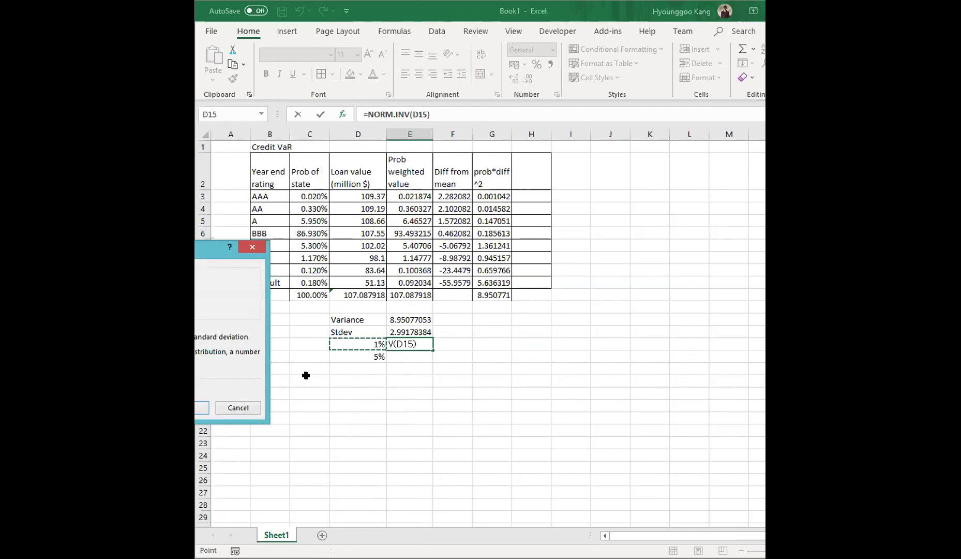
key(Return)
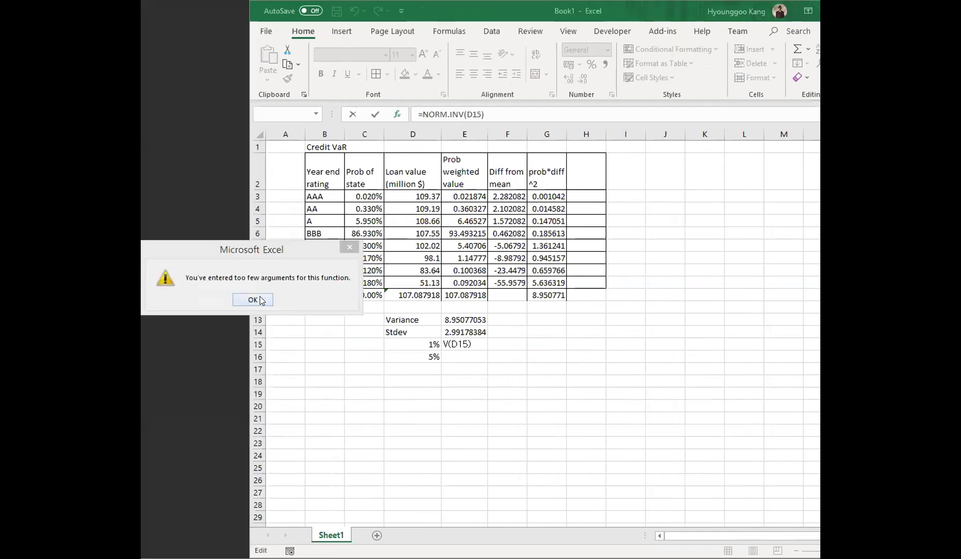
click(262, 300)
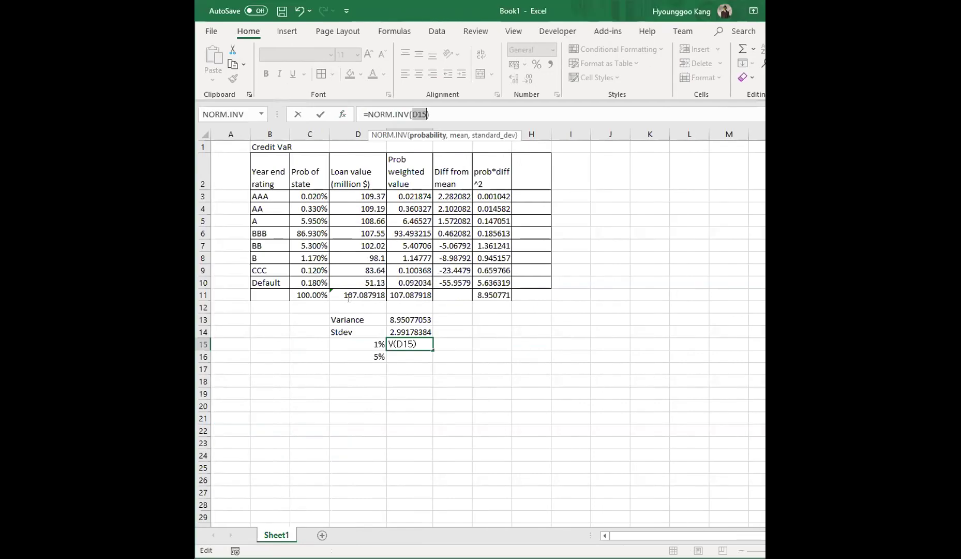
click(408, 343)
key(Escape)
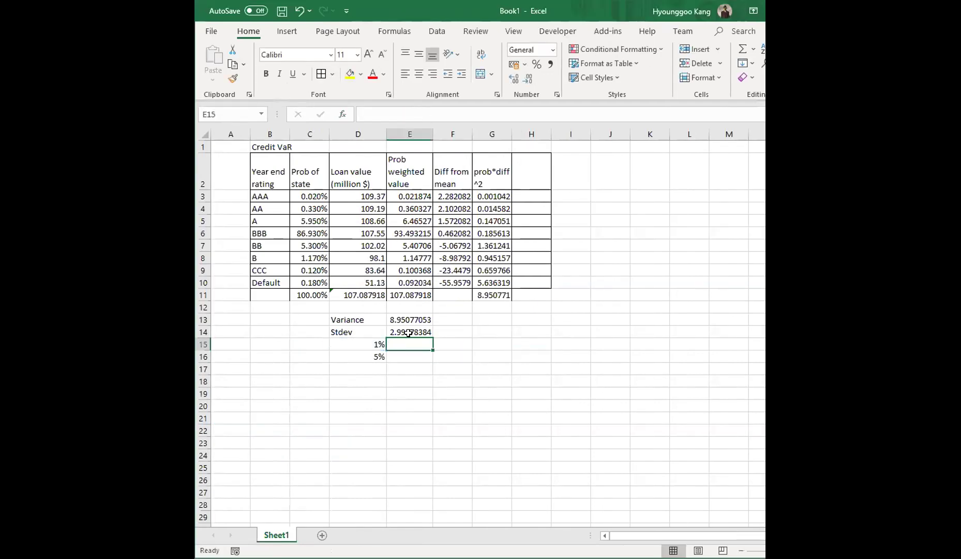
Calculate the normal quantile in E15 with =NORMSINV(D15) and fill the formula down to E16.
text(=)
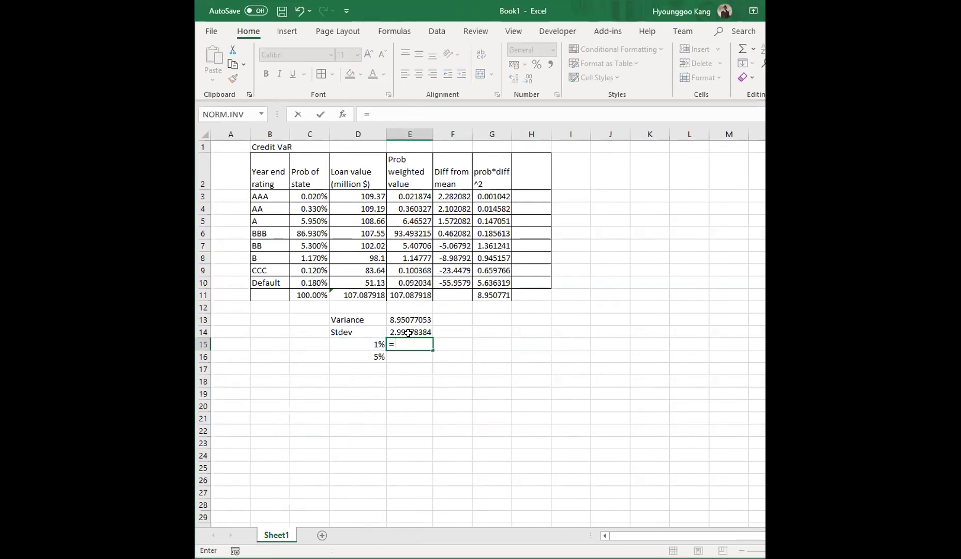
text(norm.s.inv(D15))
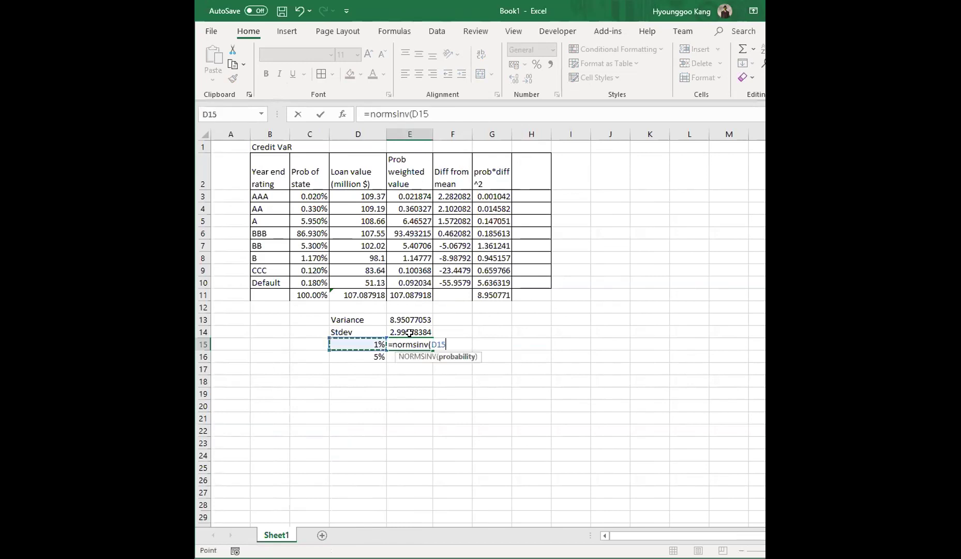
key(Return)
key(Up)
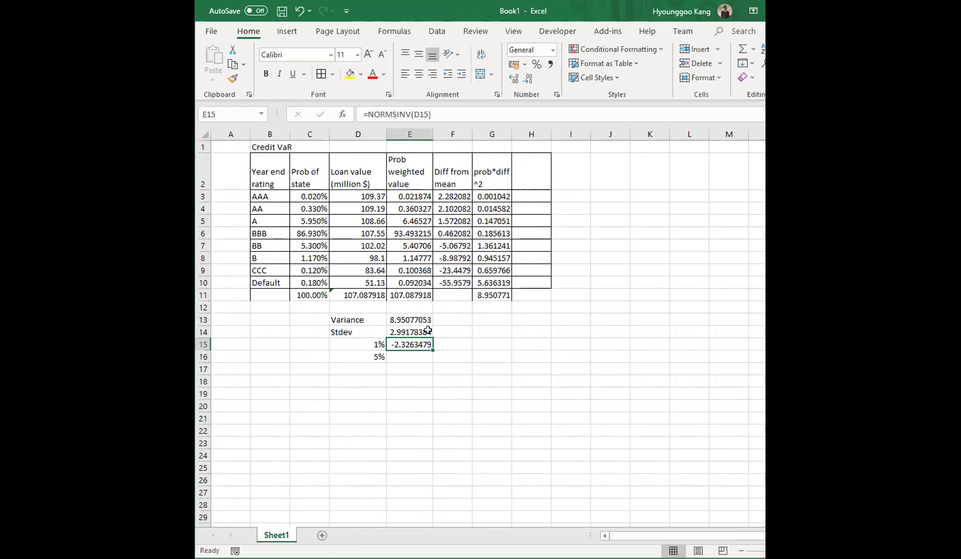
drag(432, 350, 431, 362)
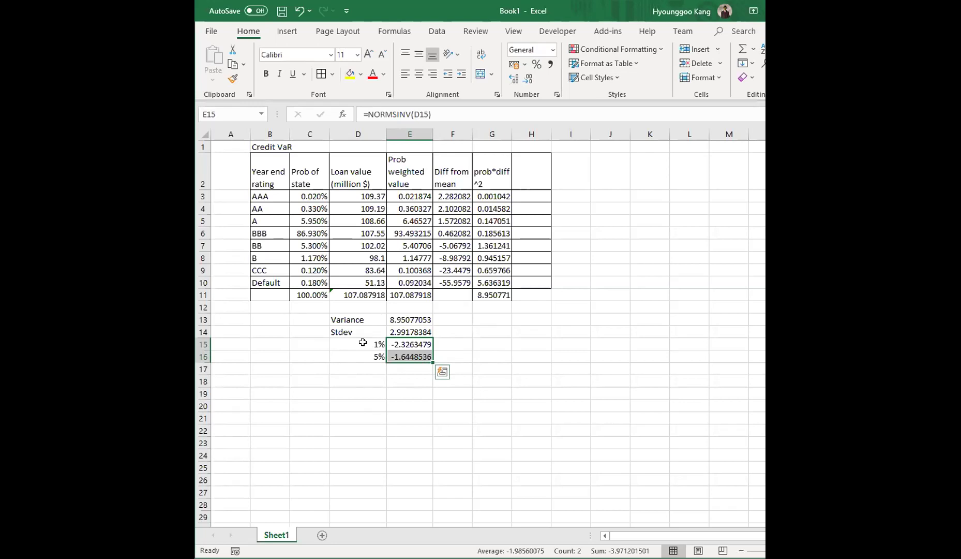
Move the probability levels and their quantiles from D15:E16 to D17:E18.
drag(362, 343, 409, 357)
key(ctrl+c)
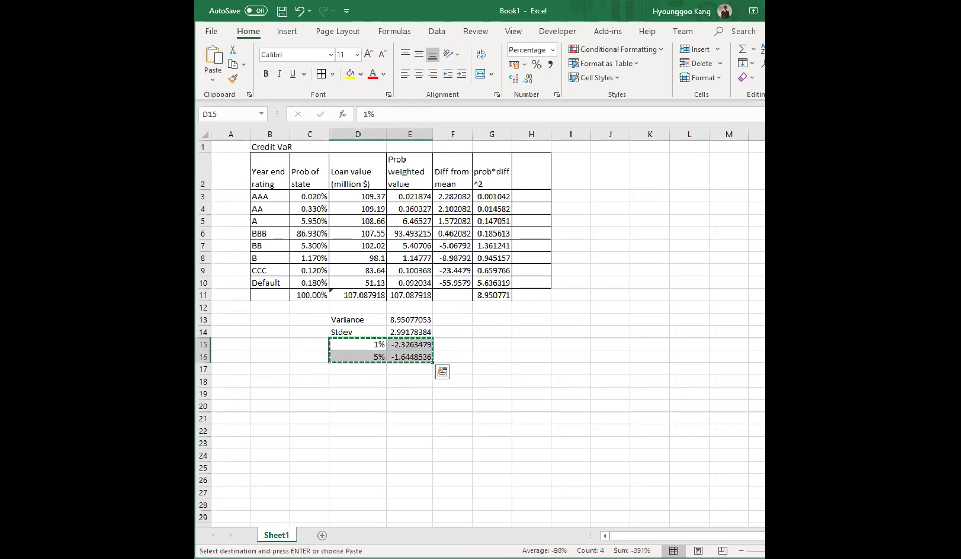
click(357, 369)
key(Return)
key(Right)
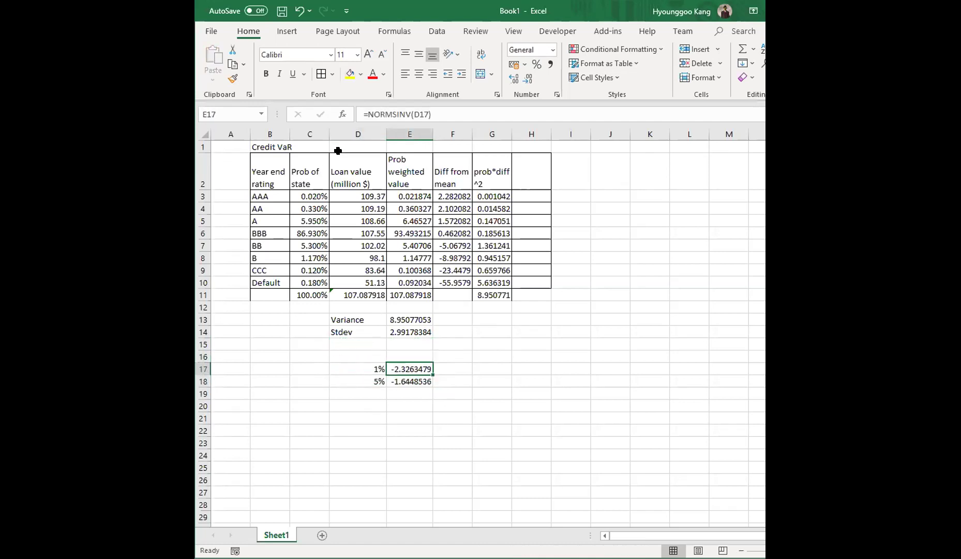
Enter the heading "VaR under normality" in F16.
click(409, 356)
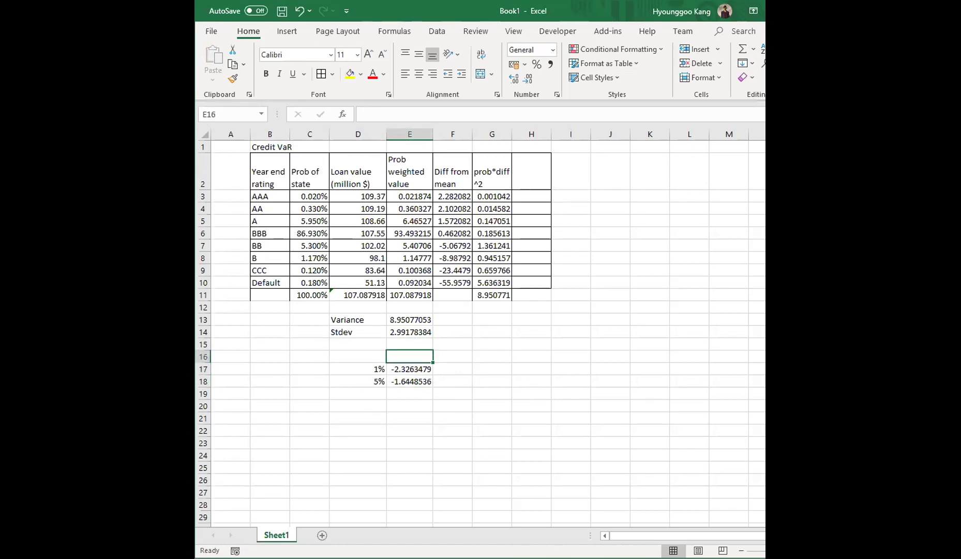
click(452, 356)
text(Va)
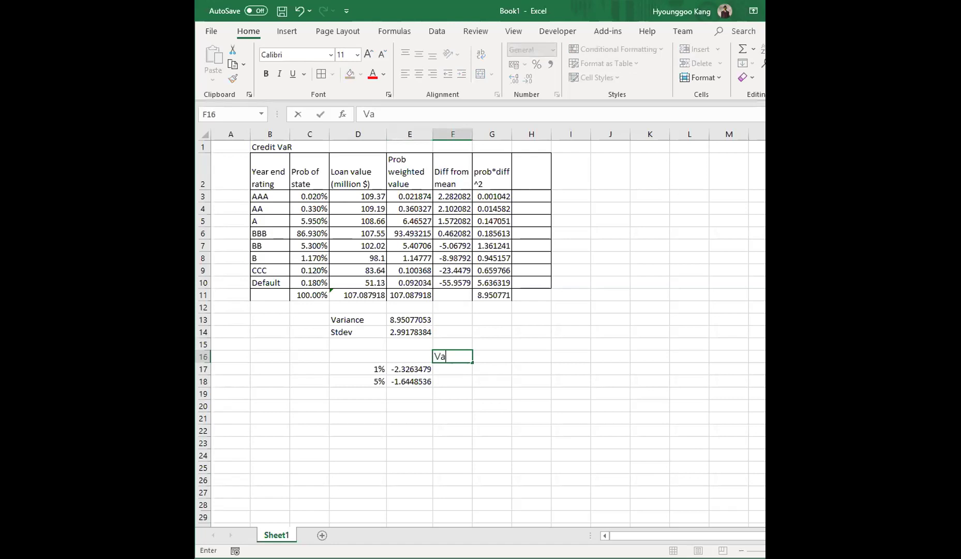
text(R under normali)
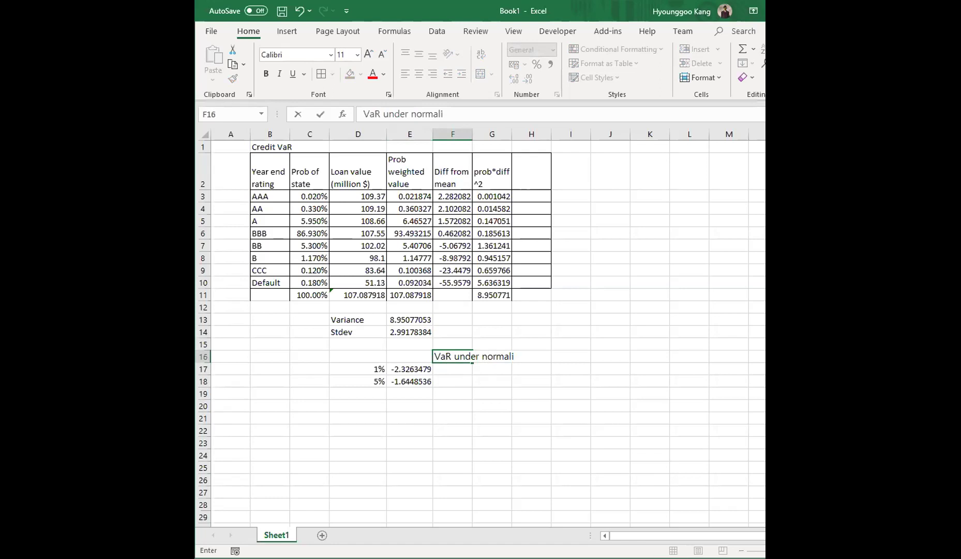
text(ty)
key(Return)
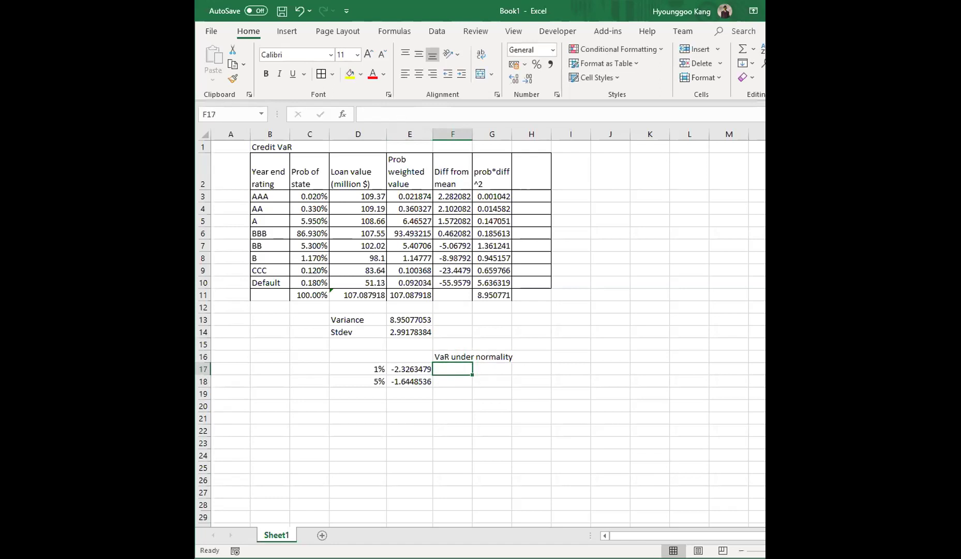
Name the standard deviation cell E14 "std".
key(Up)
key(Up)
key(Left)
key(Up)
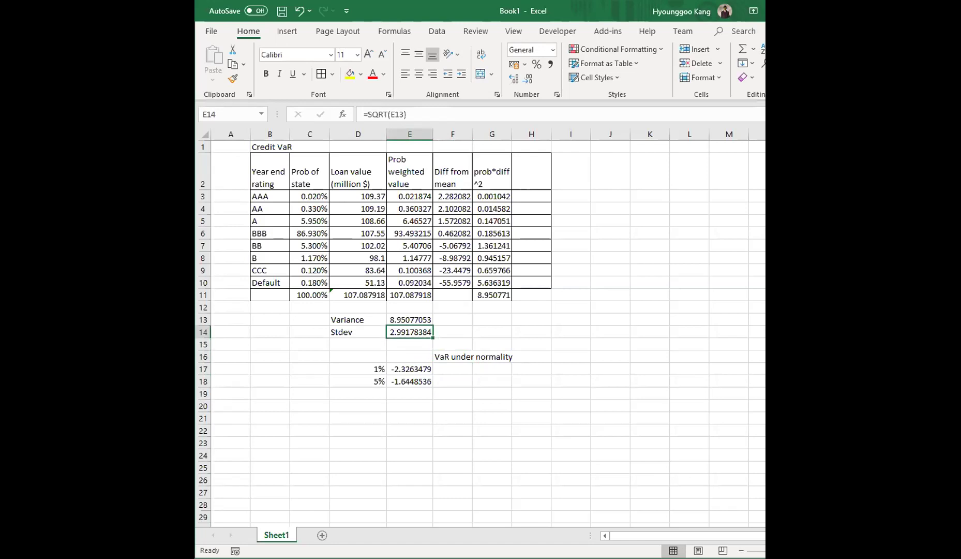
click(230, 115)
text(std)
key(Return)
Calculate the 1% VaR in F17 with the formula =E17*std.
key(Down)
key(Down)
key(Down)
key(Right)
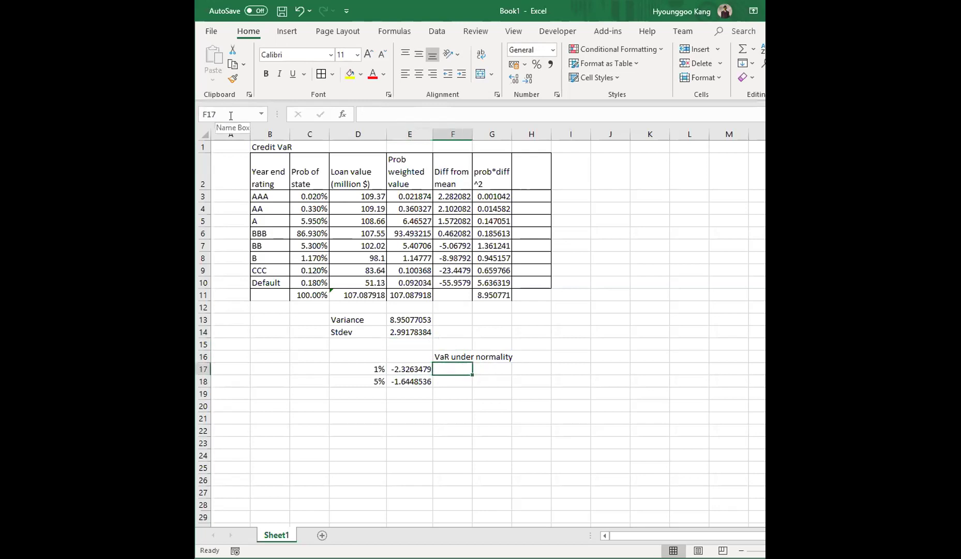
text(=)
key(Left)
text(*)
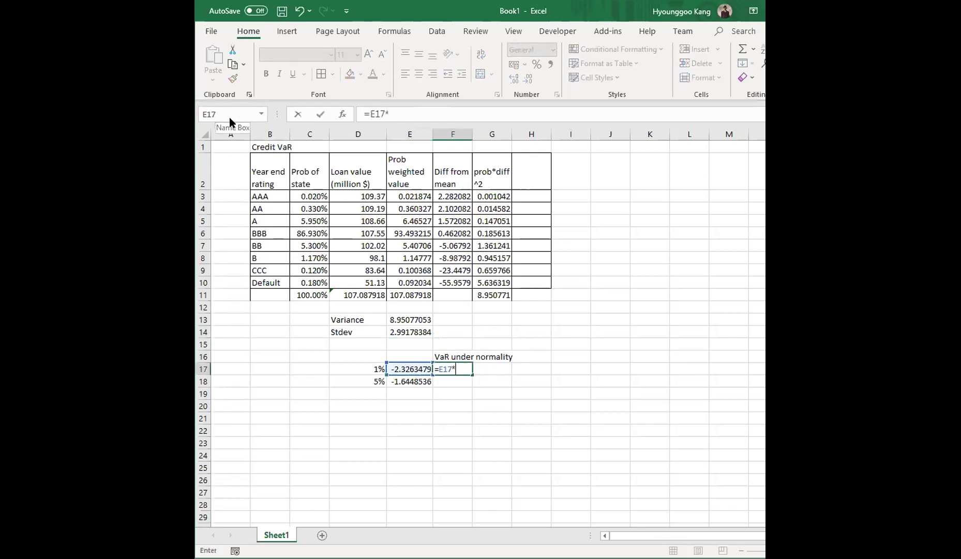
text(std)
key(Return)
Copy the VaR formula from F17 to F18 for the 5% level.
key(Up)
key(Up)
key(Down)
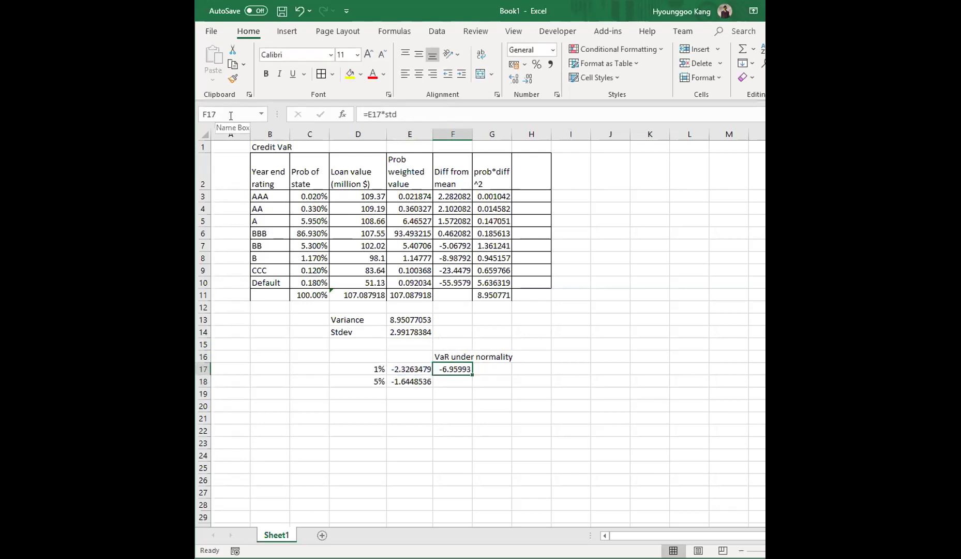
key(ctrl+c)
key(Down)
key(ctrl+v)
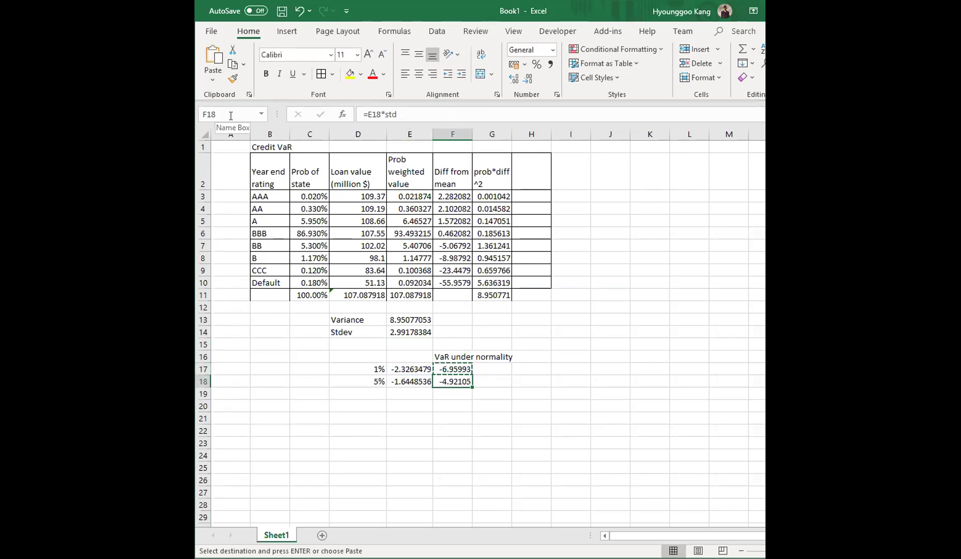
click(397, 295)
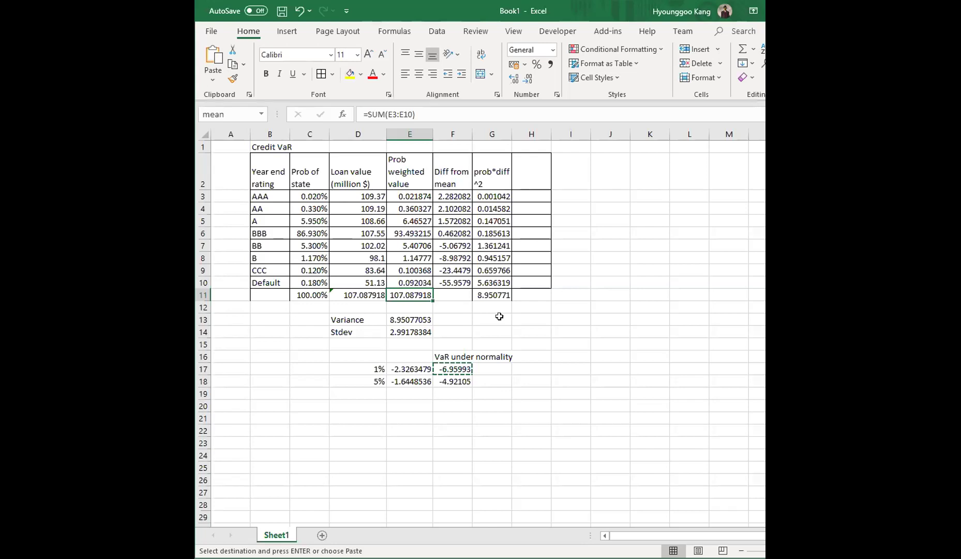
key(Escape)
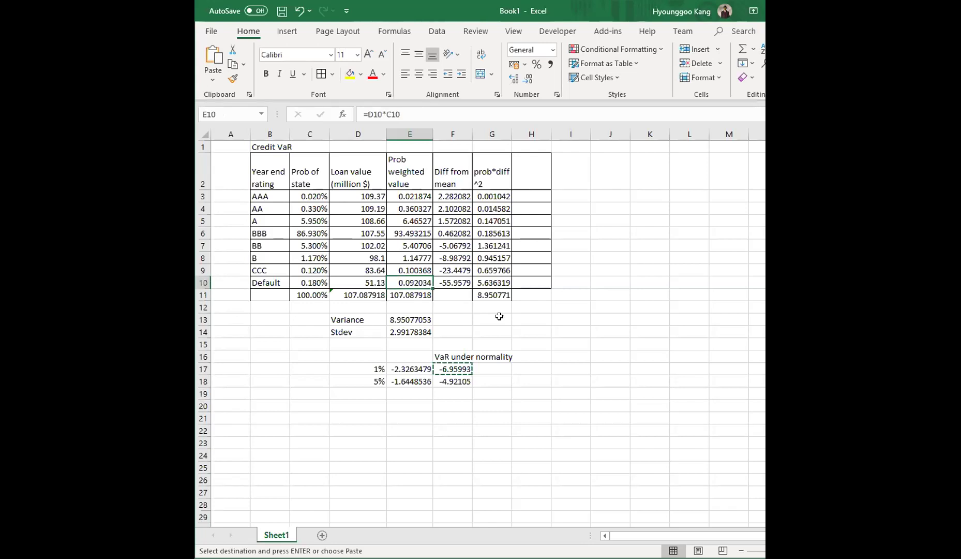
key(Down)
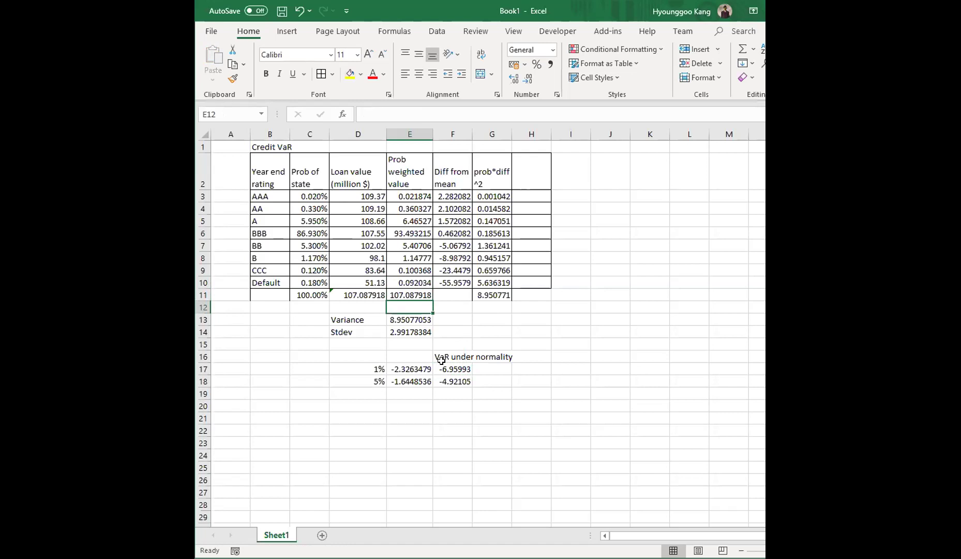
Wrap the 1% normal quantile formula in E17 in ABS as =ABS(NORMSINV(D17)) and copy it to E18.
click(409, 369)
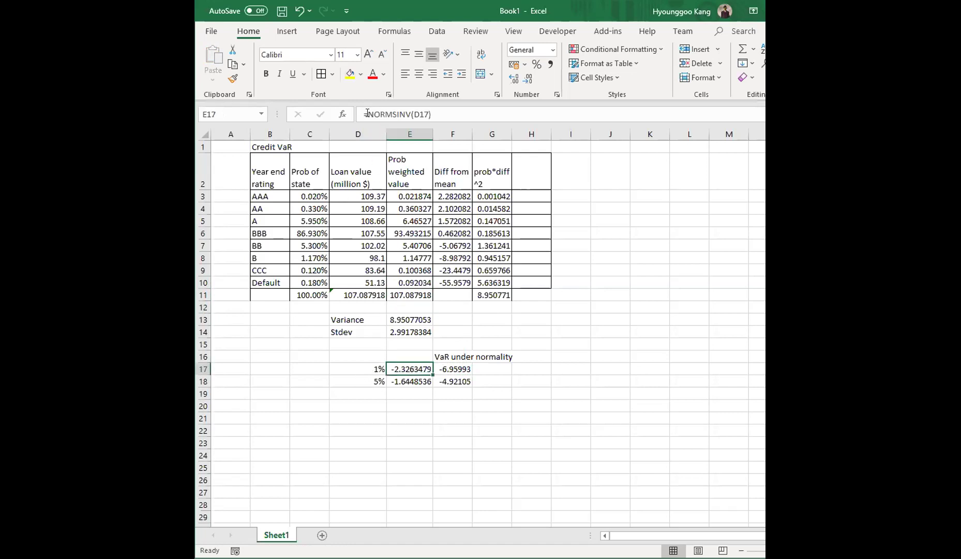
click(366, 115)
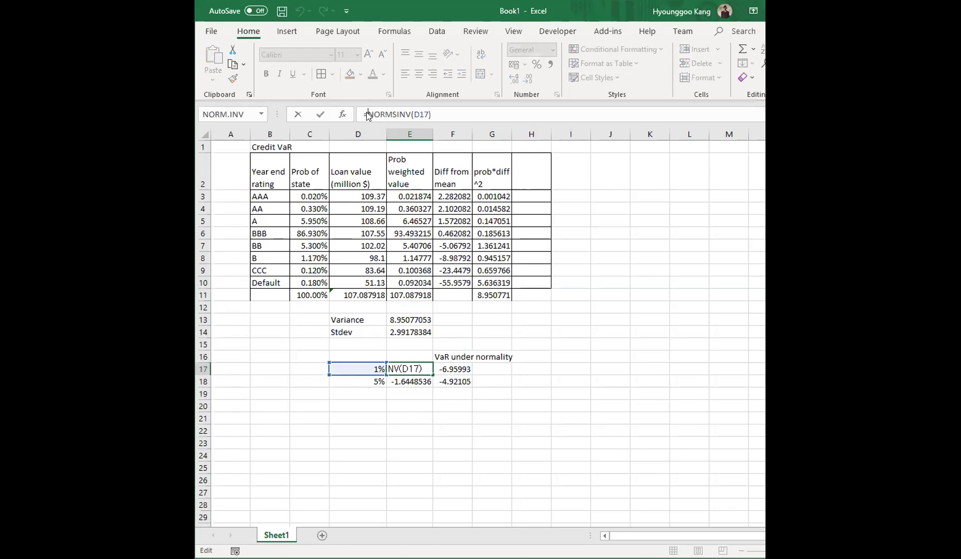
text(-)
key(Return)
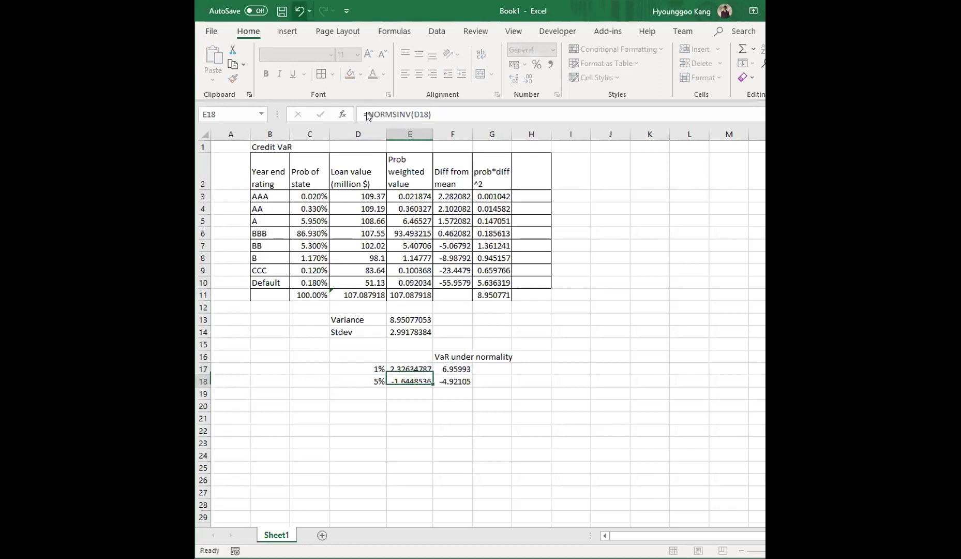
key(Up)
key(ctrl+c)
key(Down)
key(ctrl+v)
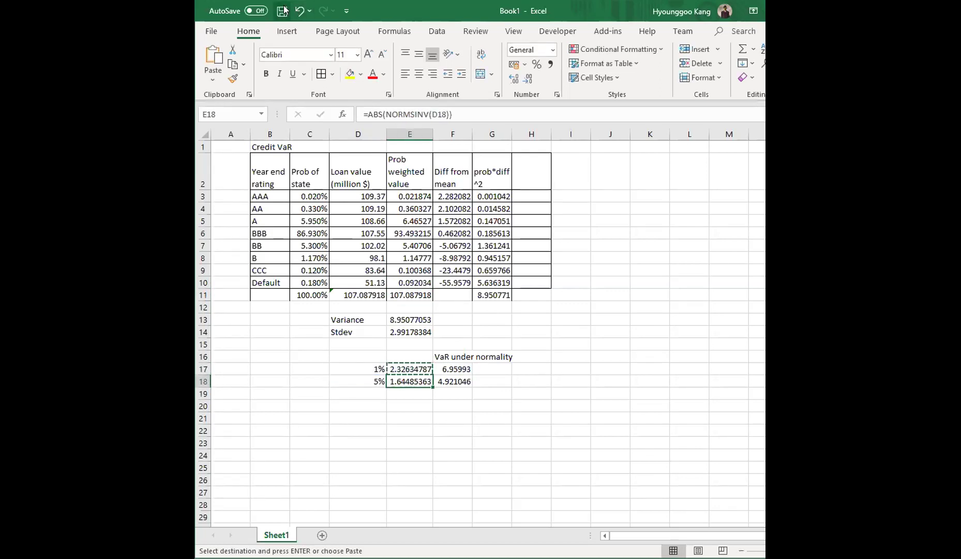
key(Escape)
Extend the heading in F16 to read "VaR under normality (unit: $million, one-year)".
key(Up)
key(Right)
key(Up)
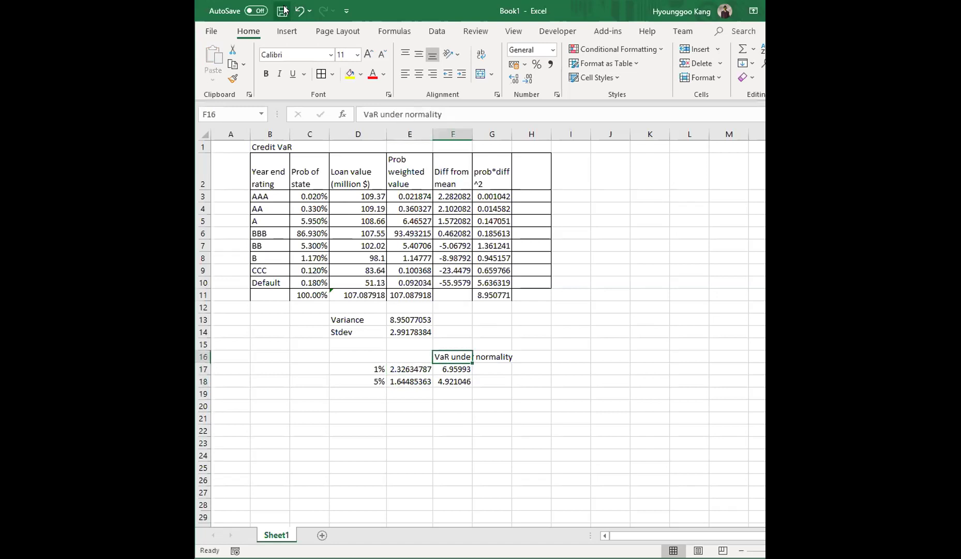
click(486, 115)
text((unit: $)
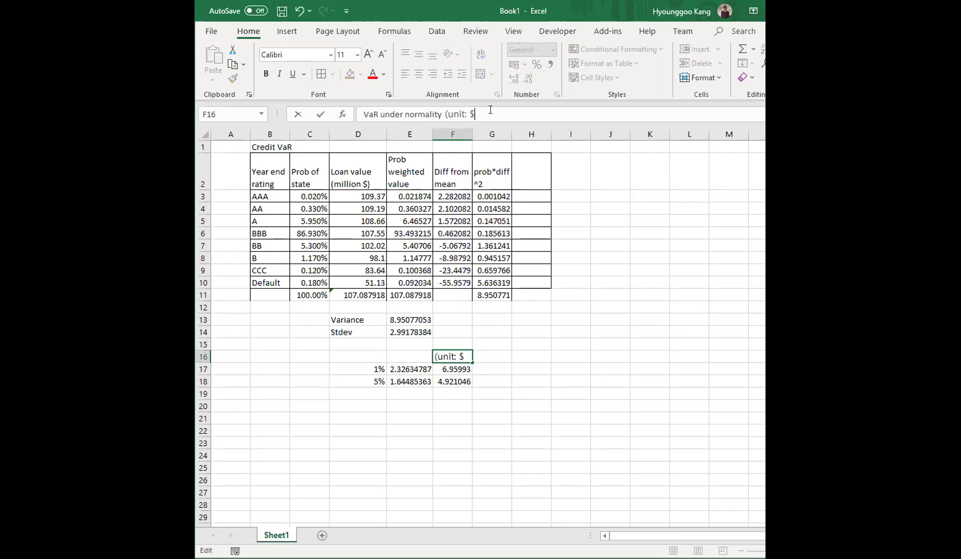
text(million, one-year))
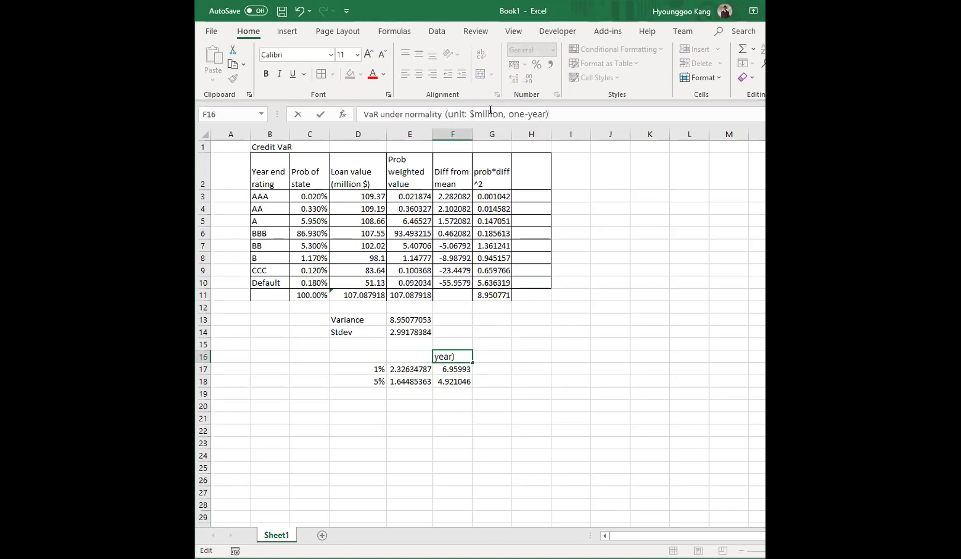
key(Return)
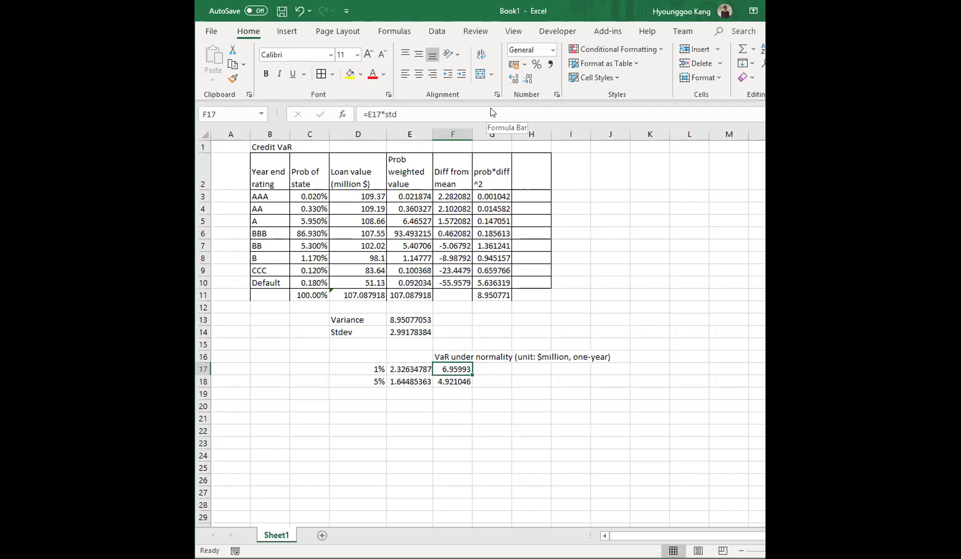
Apply all borders to the table range B2:G11 and remove the borders from the empty column H beside it.
drag(272, 166, 567, 221)
drag(519, 270, 493, 295)
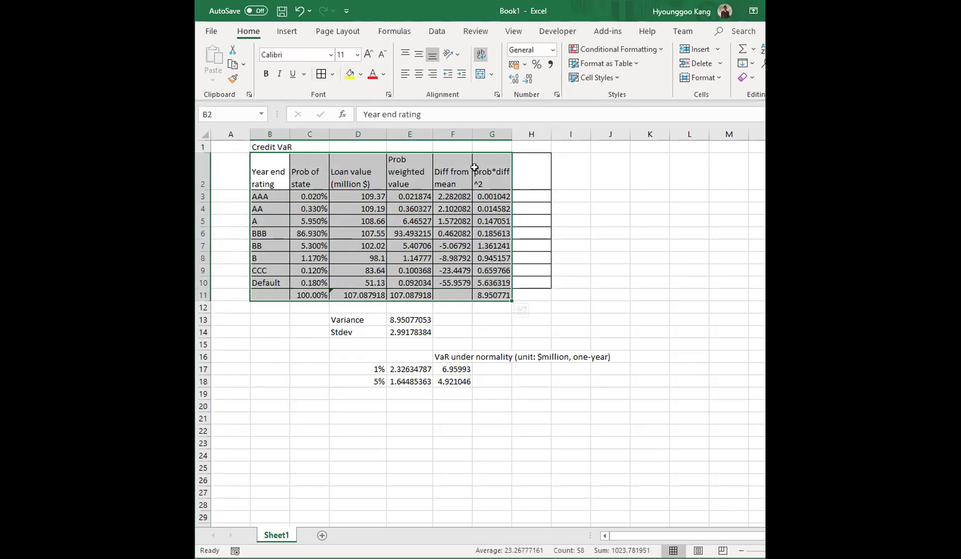
click(537, 295)
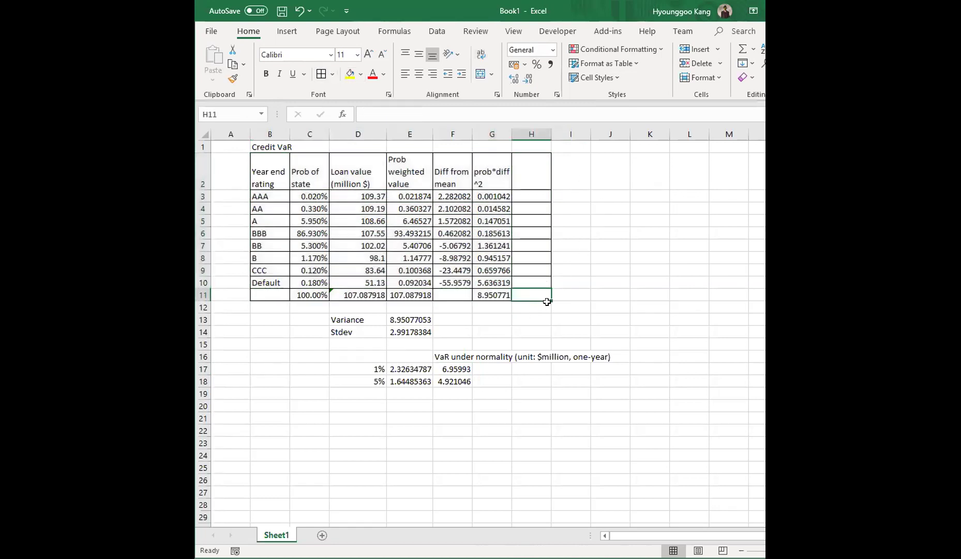
drag(551, 301, 550, 155)
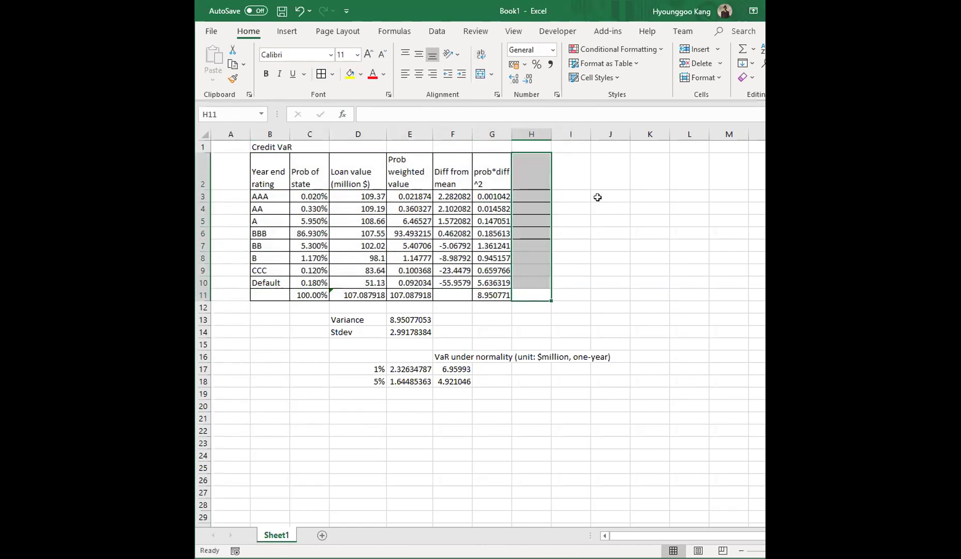
click(602, 207)
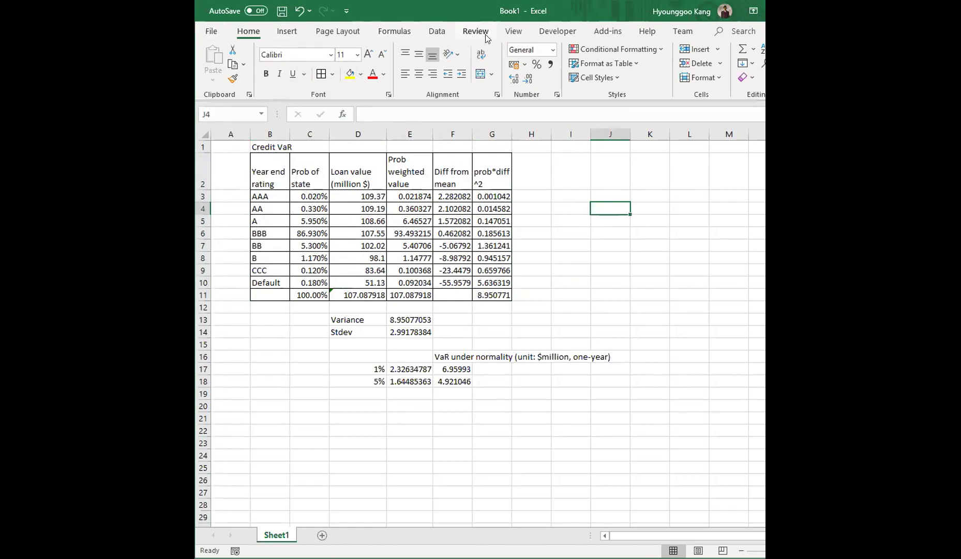
Hide the worksheet gridlines.
click(505, 34)
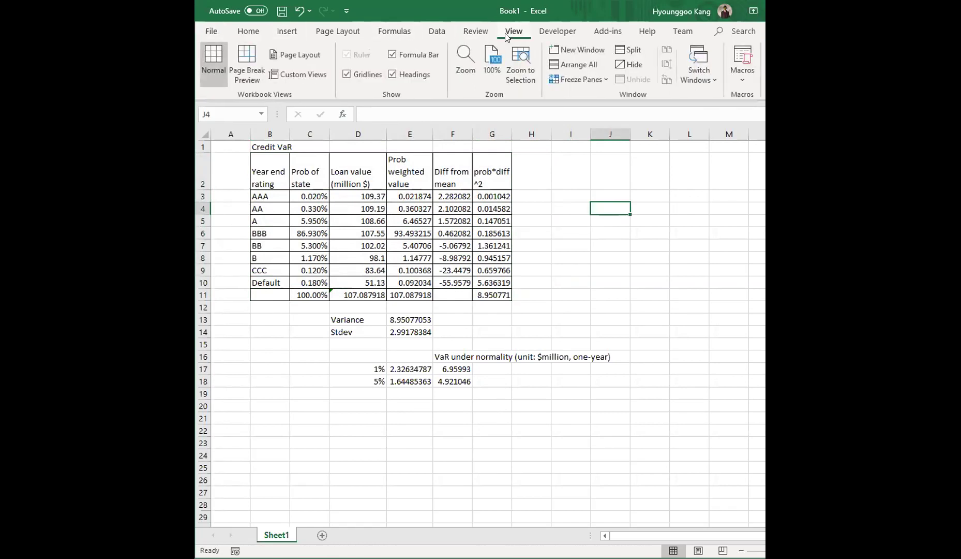
click(356, 74)
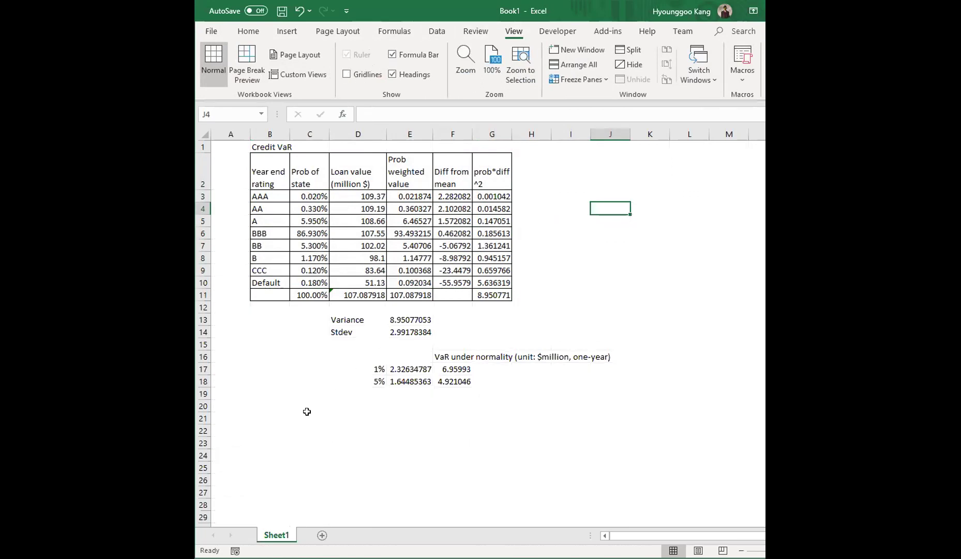
click(308, 416)
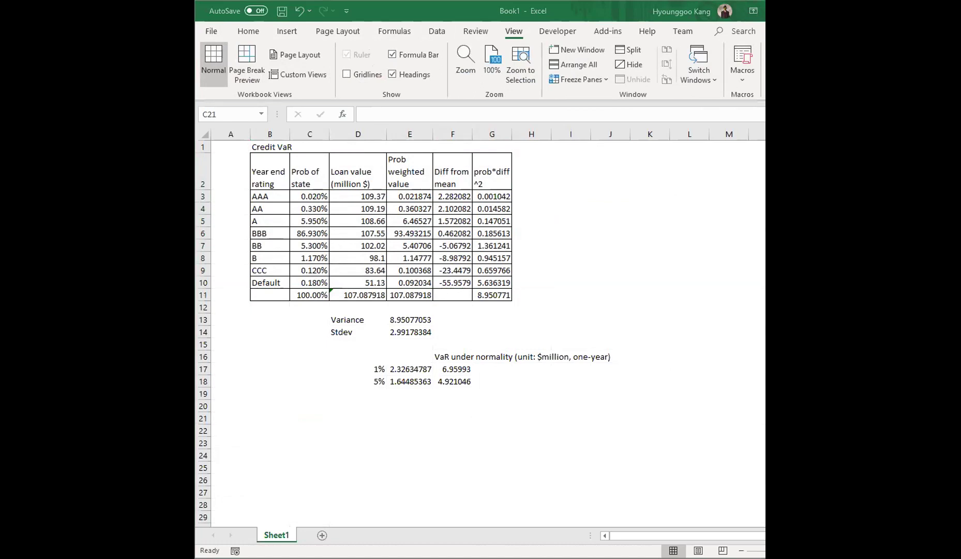
Sum the probabilities of the BB to Default states in D20 with =SUM(C7:C10).
click(314, 247)
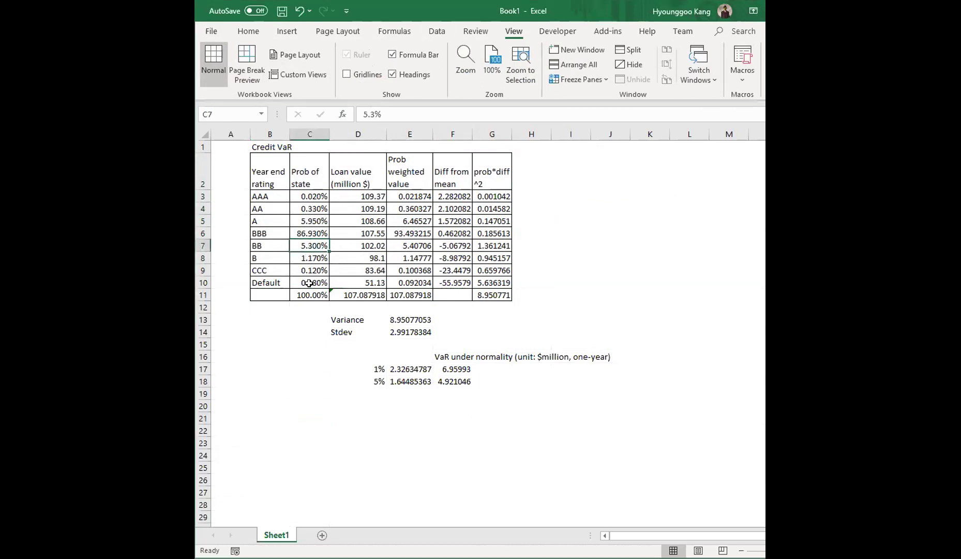
click(368, 403)
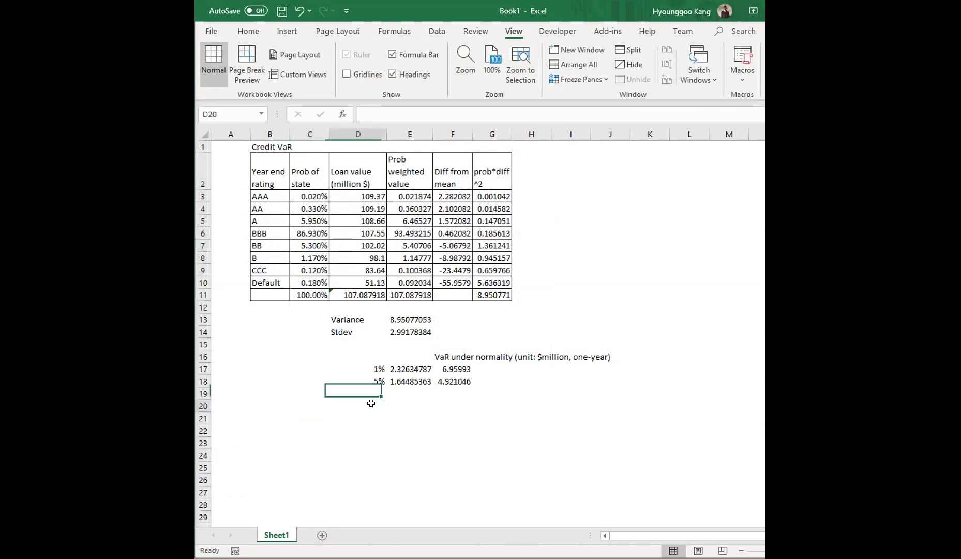
key(Up)
key(Up)
key(Up)
key(Up)
key(Left)
key(Left)
key(Down)
key(Down)
key(Down)
key(Down)
key(Right)
key(Right)
text(=)
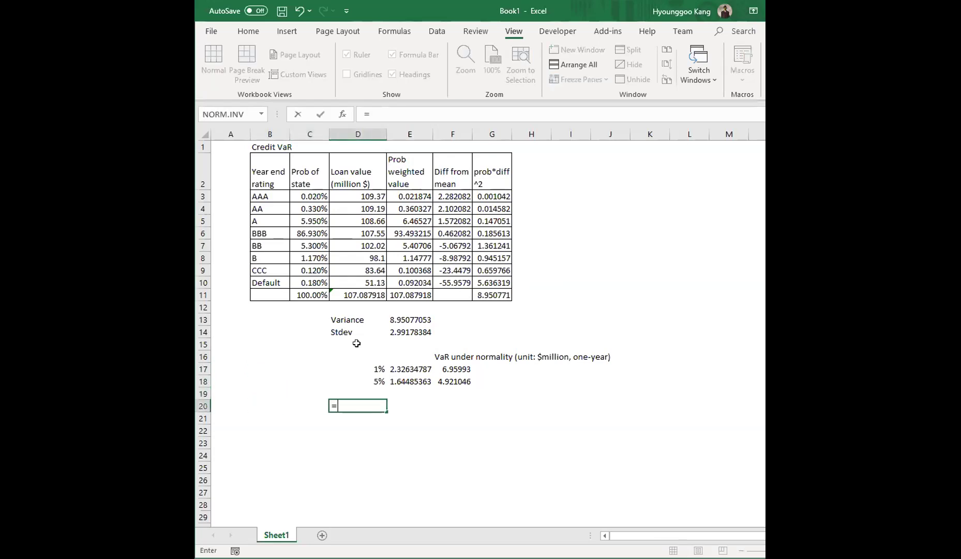
text(sum()
key(Up)
key(Up)
key(Up)
key(Up)
key(Up)
key(Up)
key(Up)
key(Up)
key(Up)
key(Up)
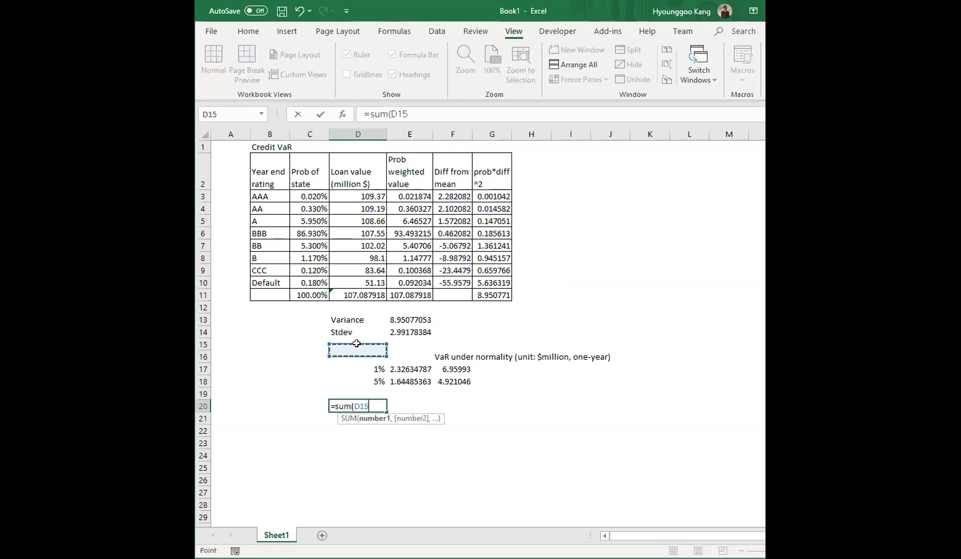
key(Left)
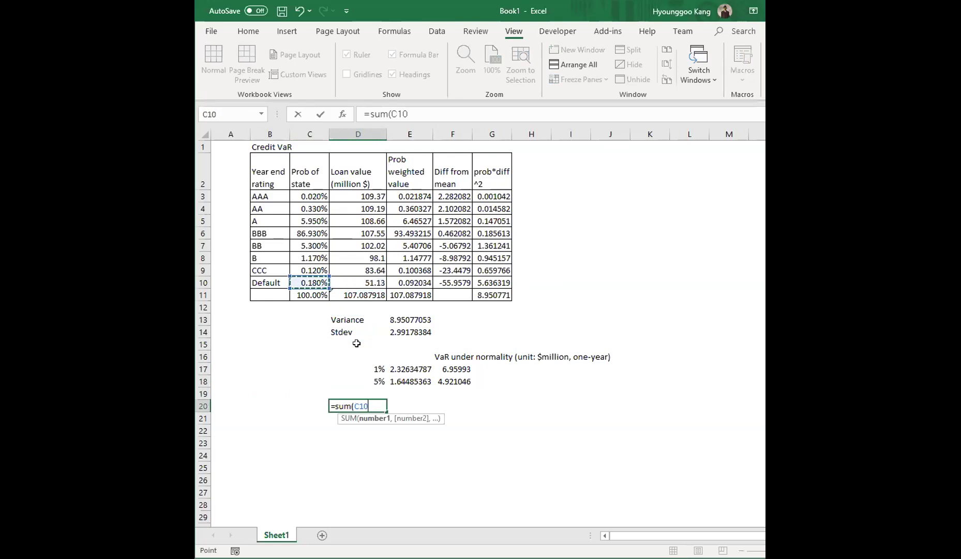
key(shift+Up)
key(shift+Up)
key(shift+Up)
text())
key(Return)
key(Up)
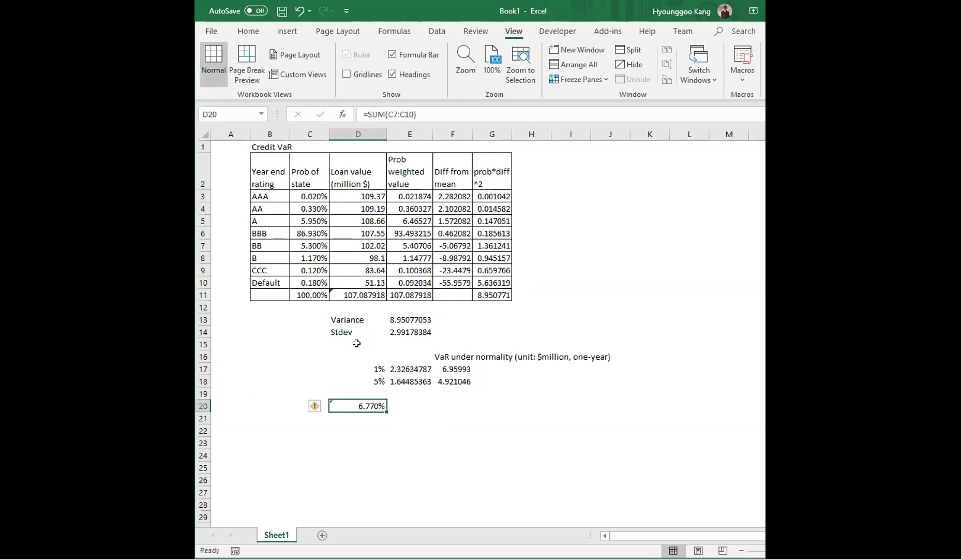
key(Up)
key(Down)
key(Right)
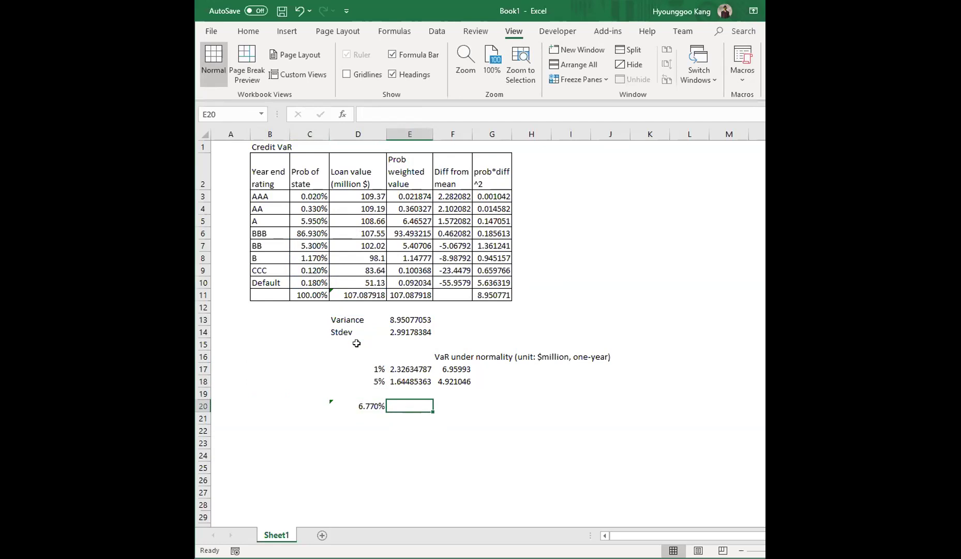
Fill the BB to Default probabilities in C7:C10 and their sum in D20 with yellow.
drag(311, 246, 314, 283)
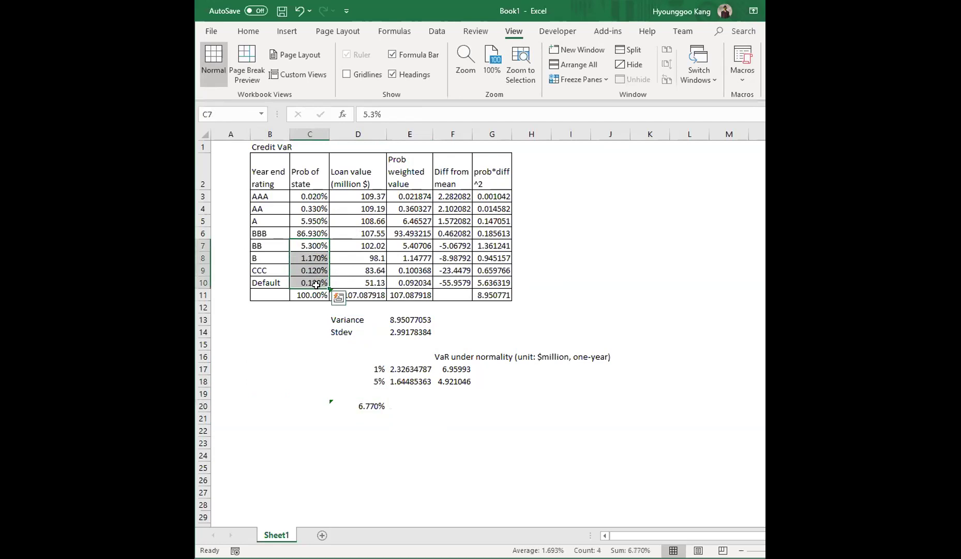
ctrl+click(376, 406)
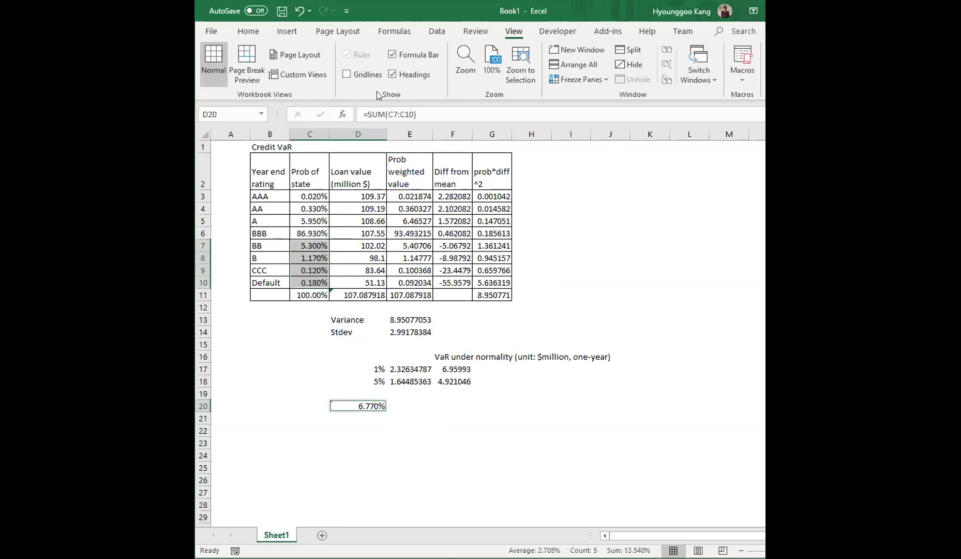
click(249, 32)
click(350, 73)
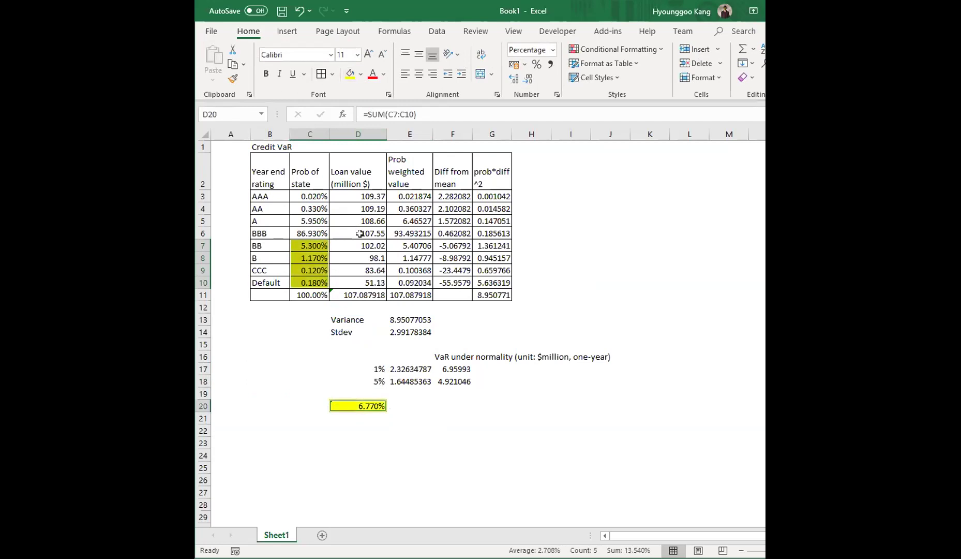
click(358, 233)
drag(307, 245, 310, 282)
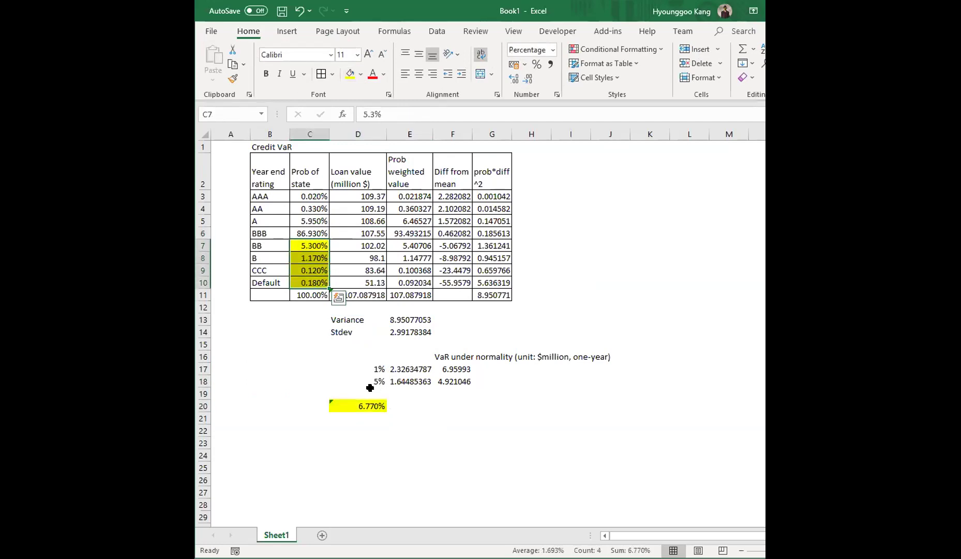
click(370, 403)
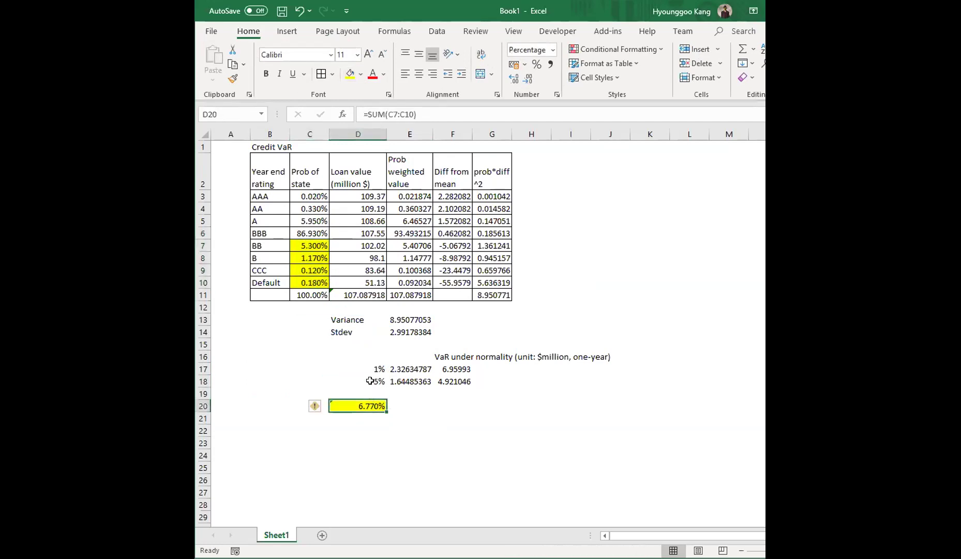
click(361, 244)
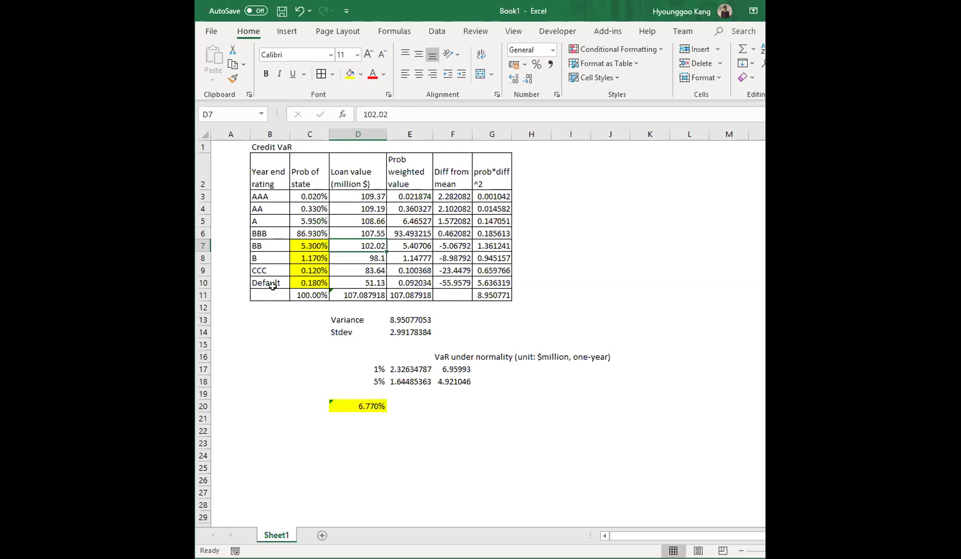
click(411, 293)
Enter the heading "VaR under actual distribution" in F19.
click(409, 408)
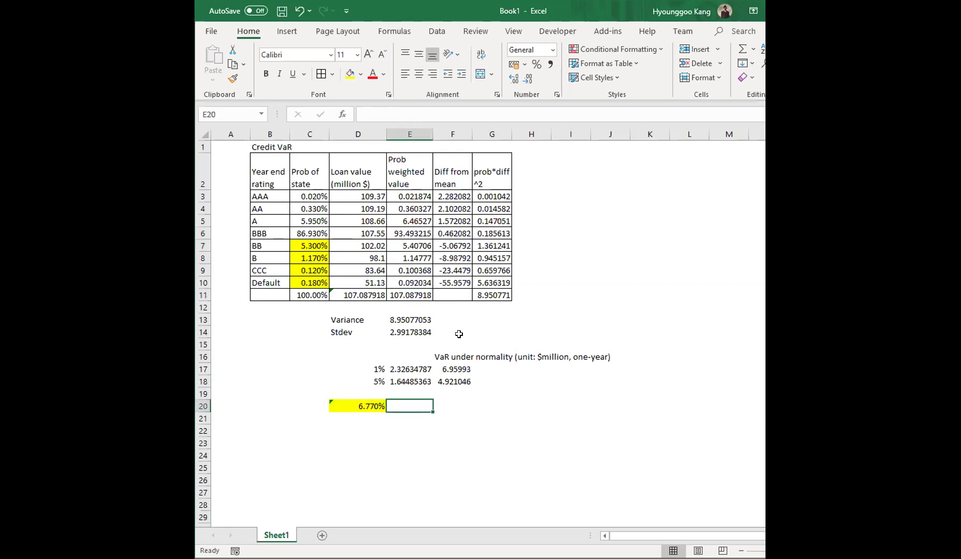
key(Right)
key(Up)
text(Var)
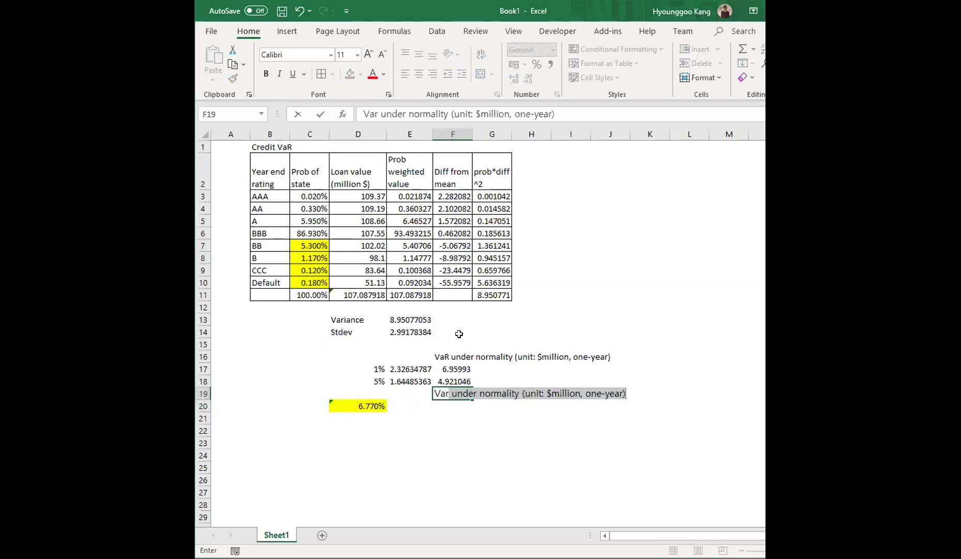
text(R)
key(BackSpace)
key(BackSpace)
text(R under actual distribution)
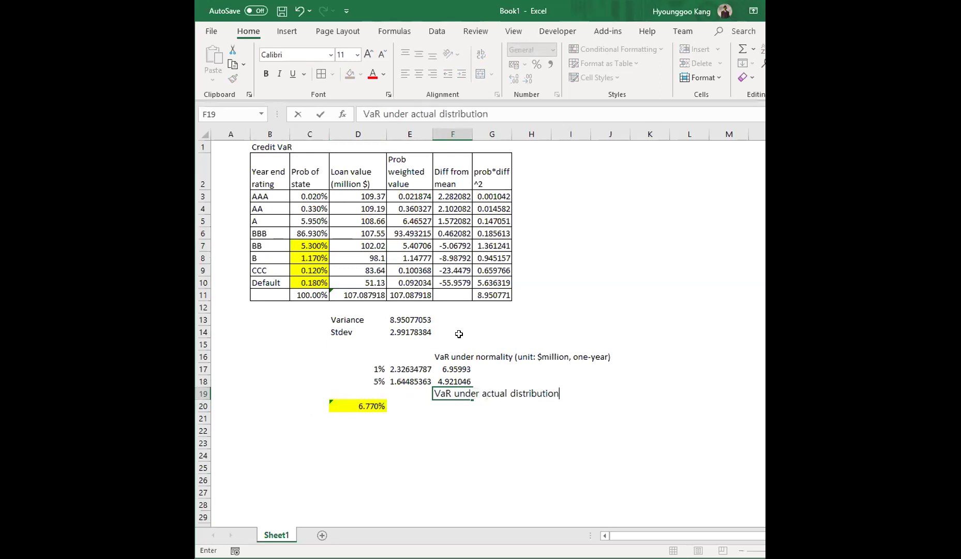
key(ctrl+Return)
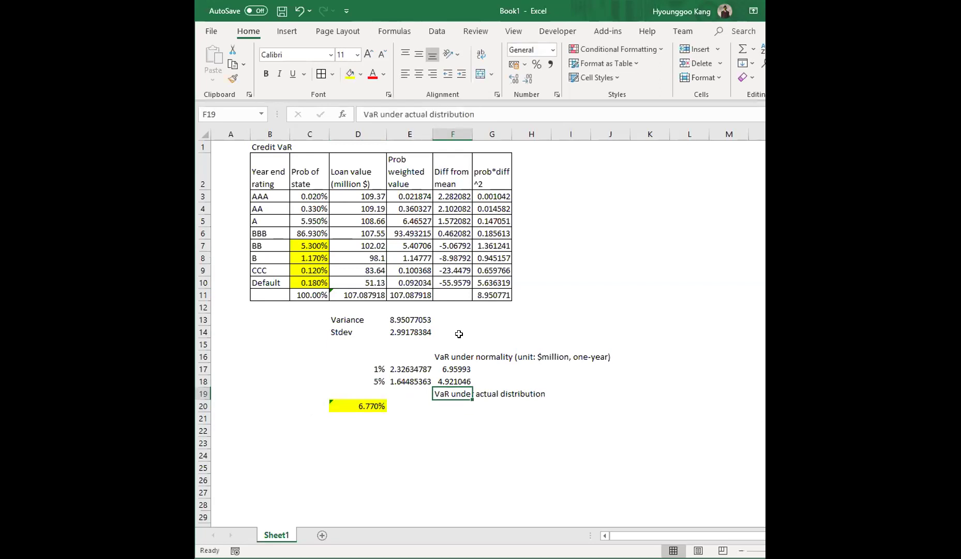
Reference the BB loan value in E20 with =D7.
key(Left)
key(Up)
key(shift+Up)
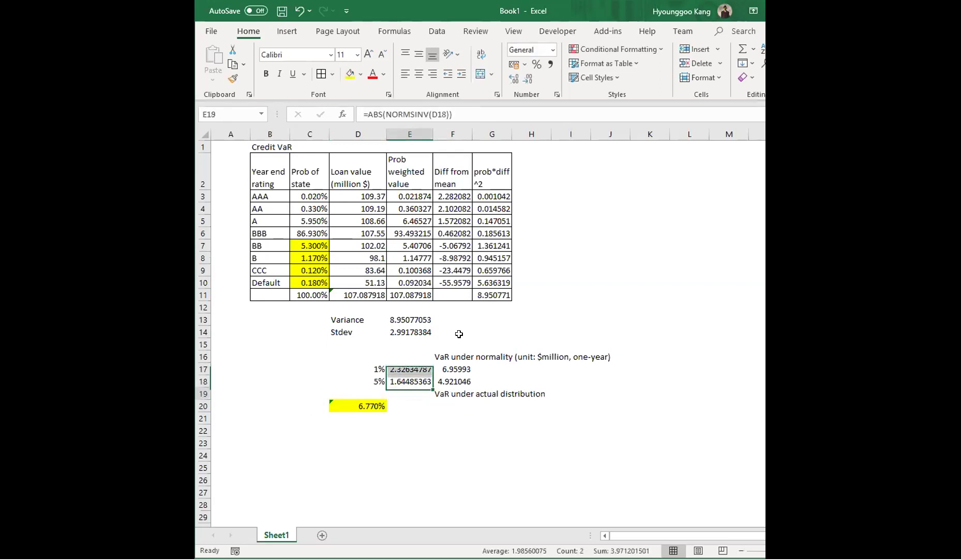
key(Down)
key(Down)
text(=)
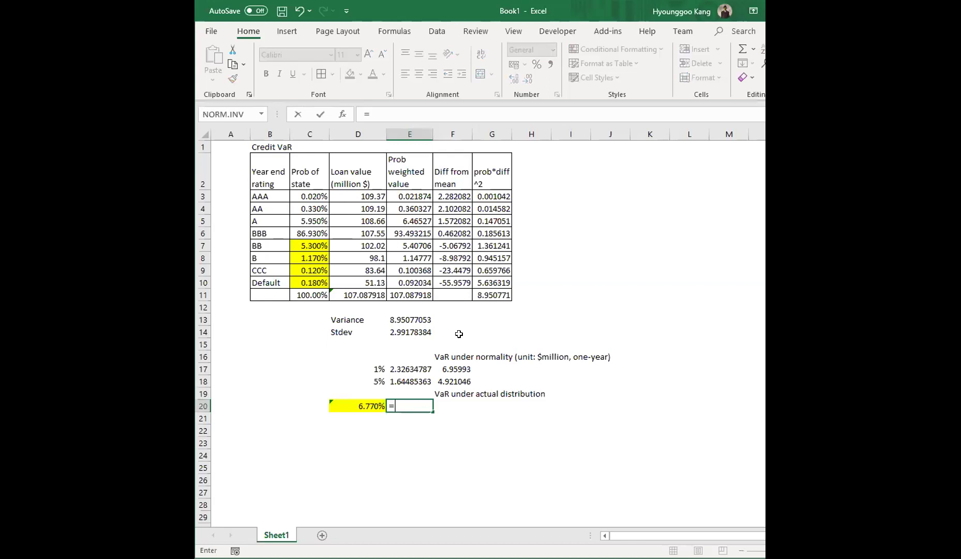
key(Up)
key(Up)
key(Up)
key(Up)
key(Up)
key(Up)
key(Up)
key(Up)
key(Up)
key(Up)
key(Up)
key(Up)
key(Up)
key(Up)
key(Left)
key(Left)
key(Down)
key(Right)
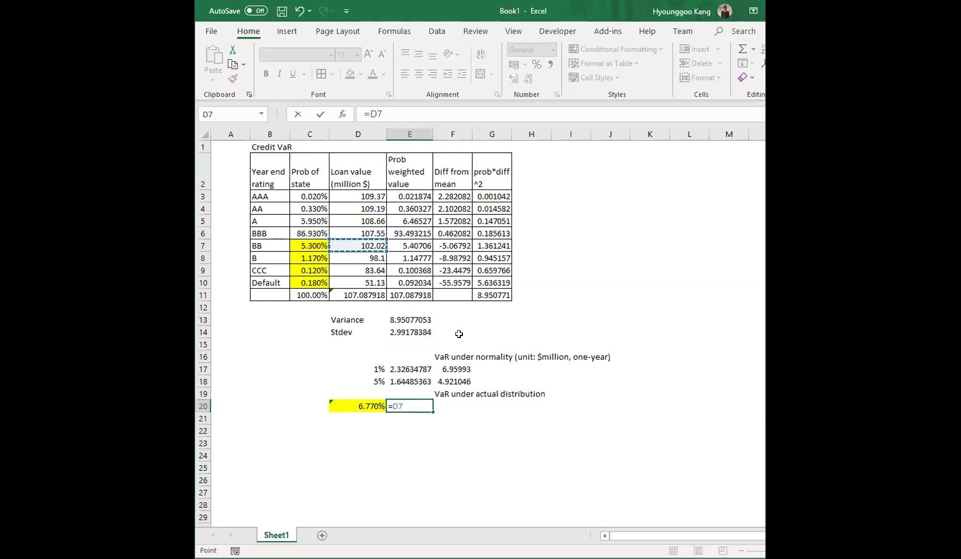
key(Return)
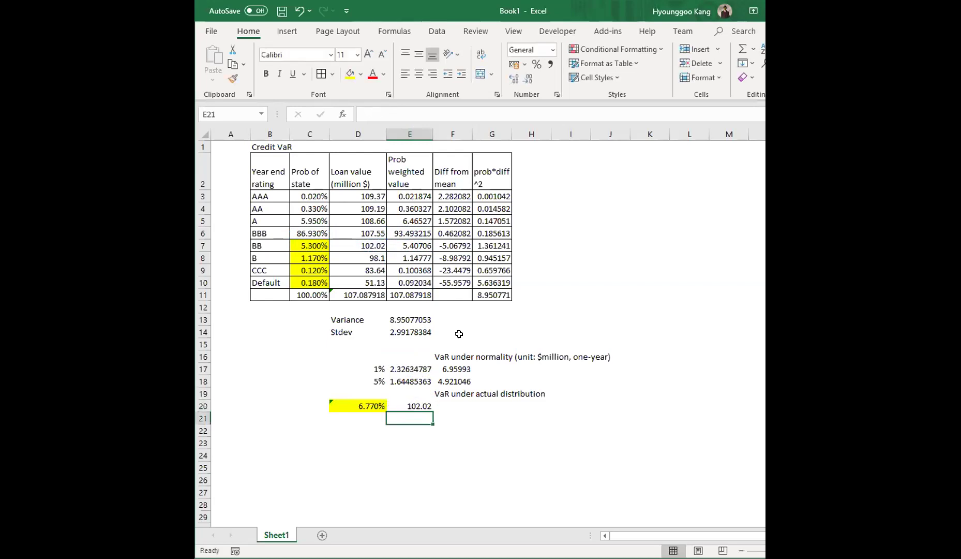
key(Up)
key(Right)
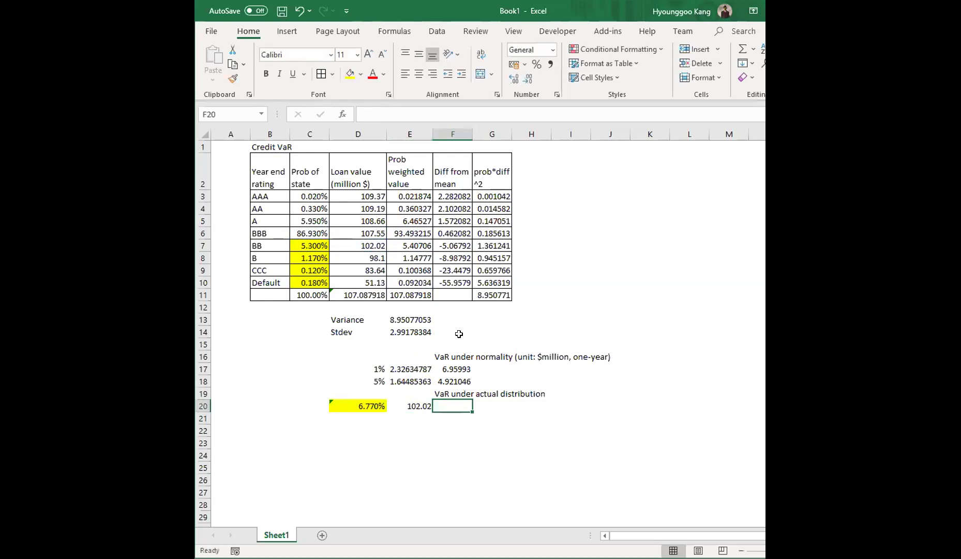
text(=)
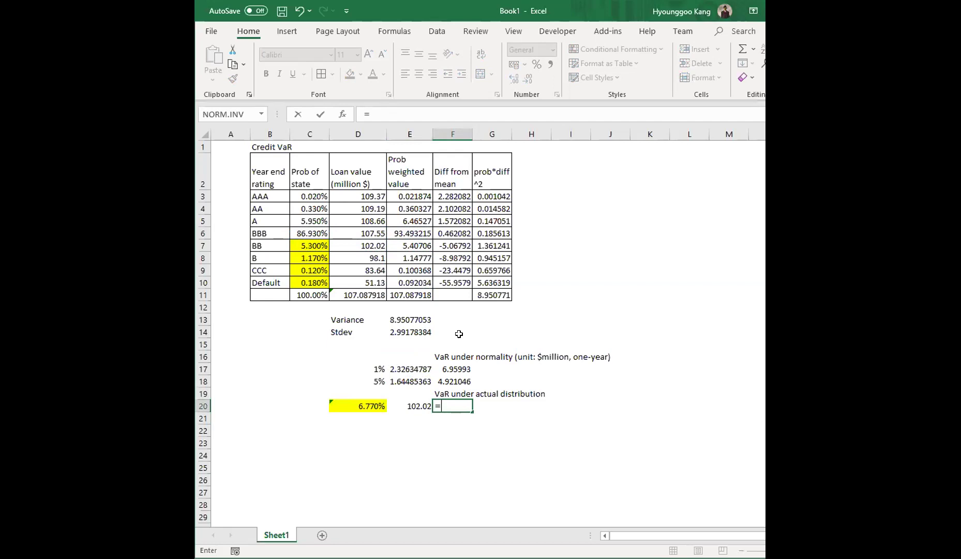
text(mean0)
key(ctrl+Return)
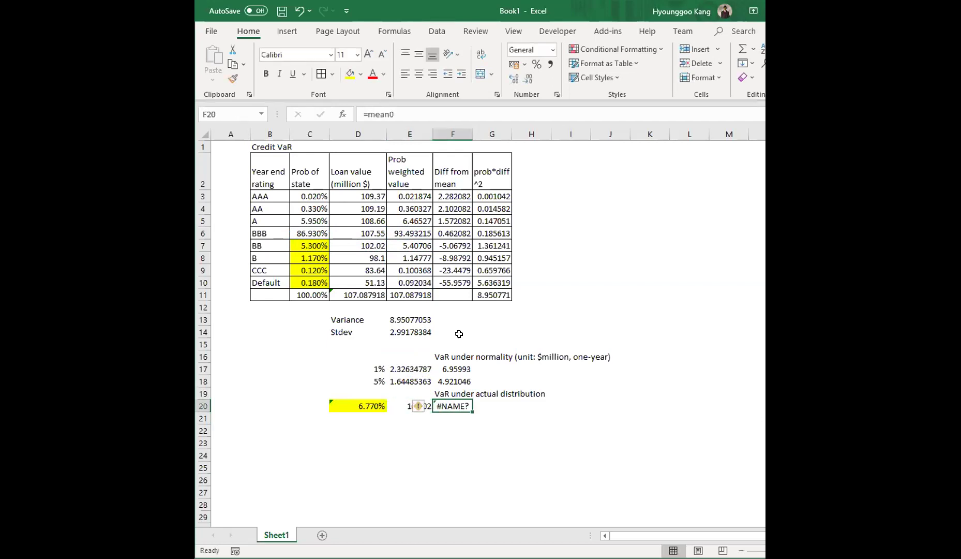
Compute the actual-distribution VaR in F20 as the mean loan value minus the BB loan value, =mean-E20.
text(=)
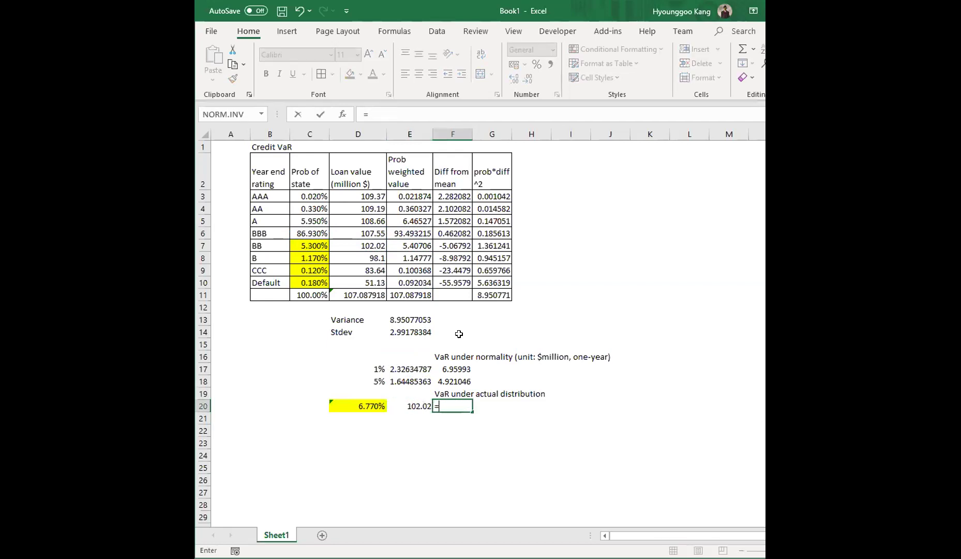
click(410, 295)
text(-)
click(414, 406)
key(Return)
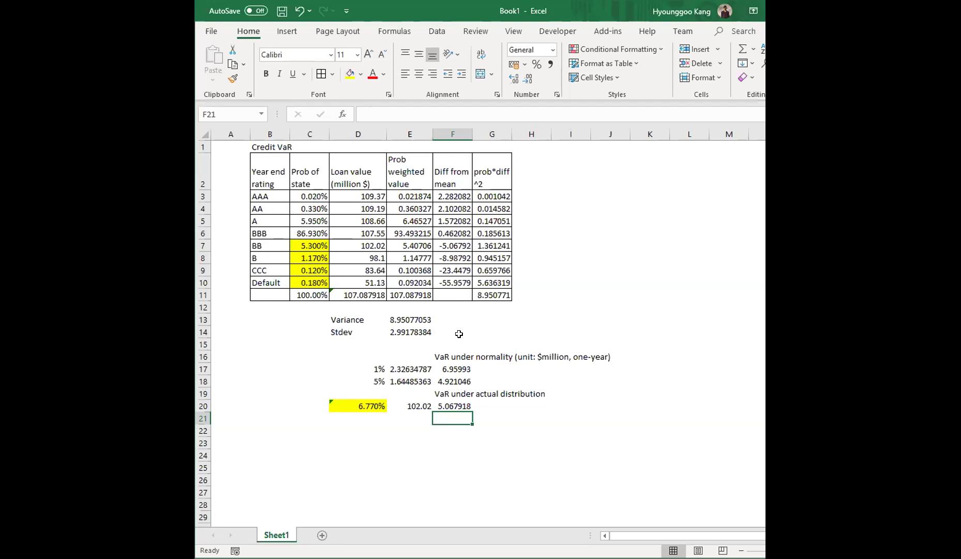
drag(367, 380, 460, 381)
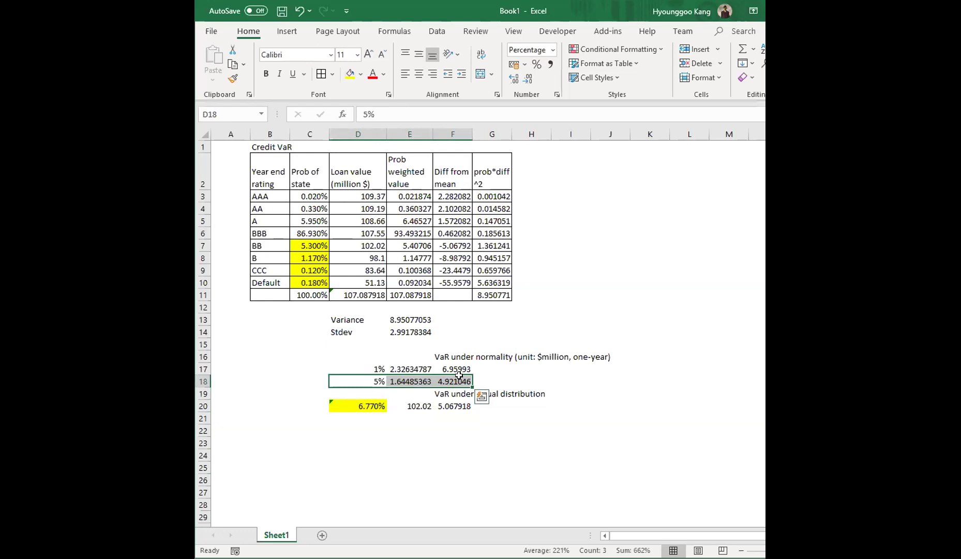
click(566, 370)
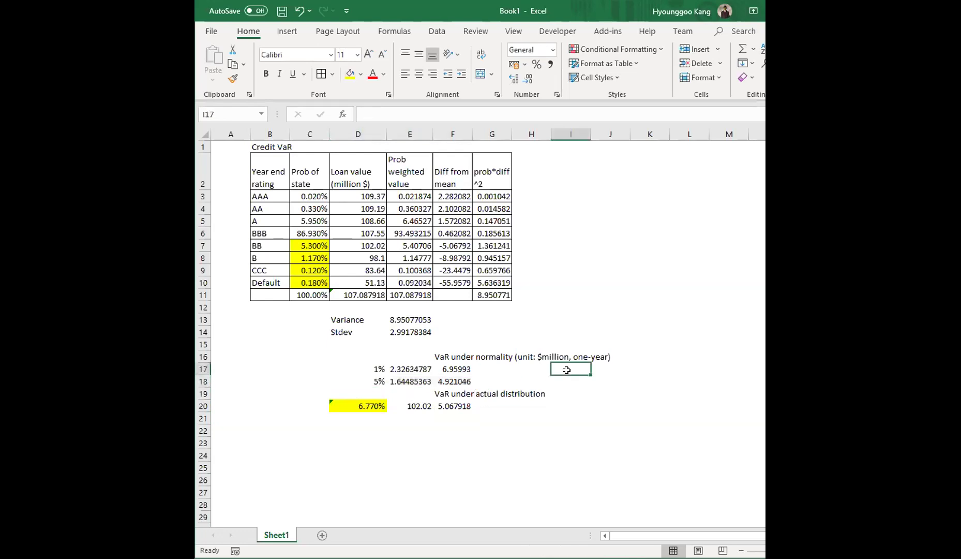
click(449, 409)
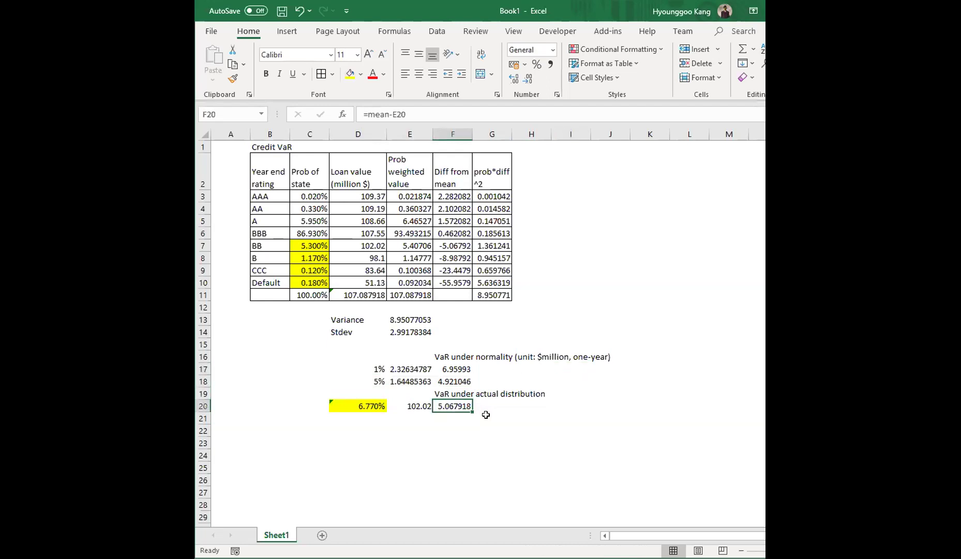
Sum the probabilities of the B to Default states in D21 with =SUM(C8:C10).
click(348, 401)
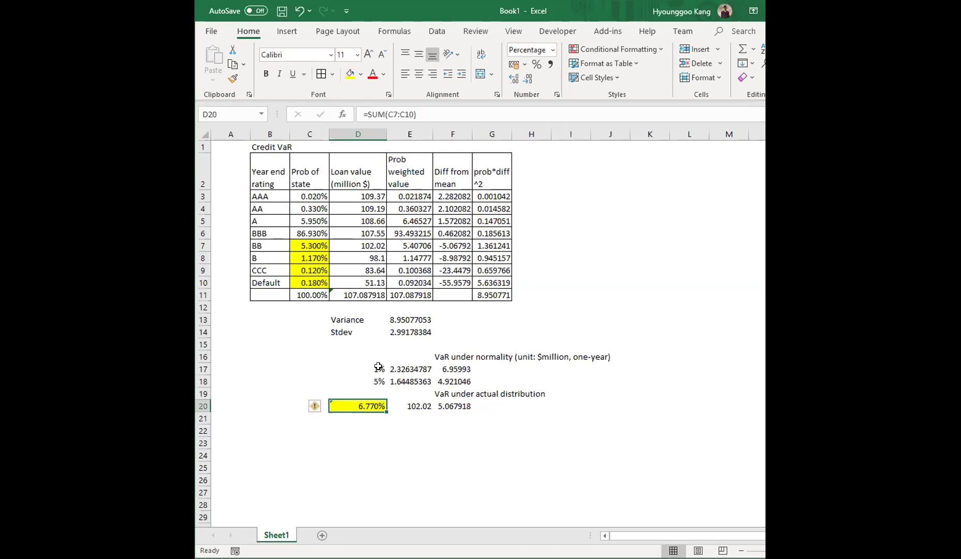
key(Down)
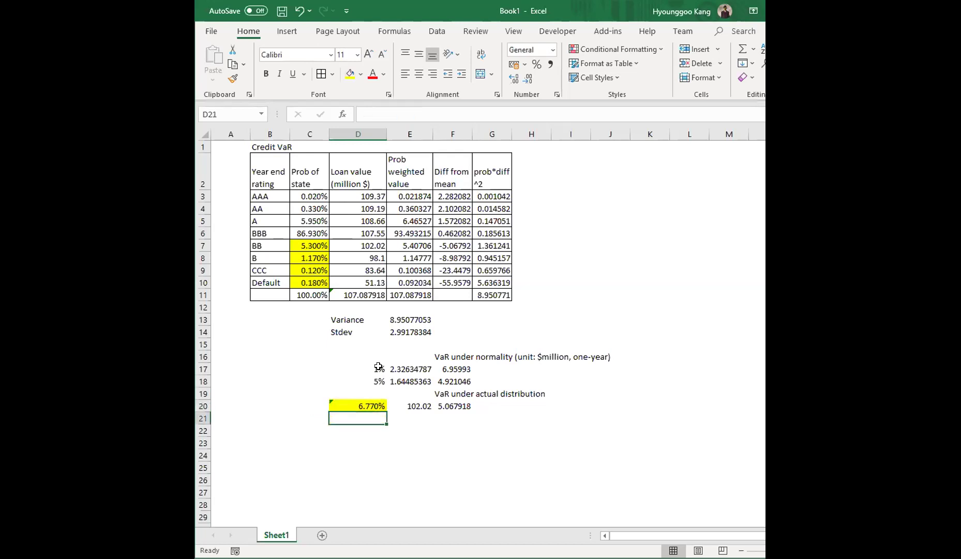
text(=)
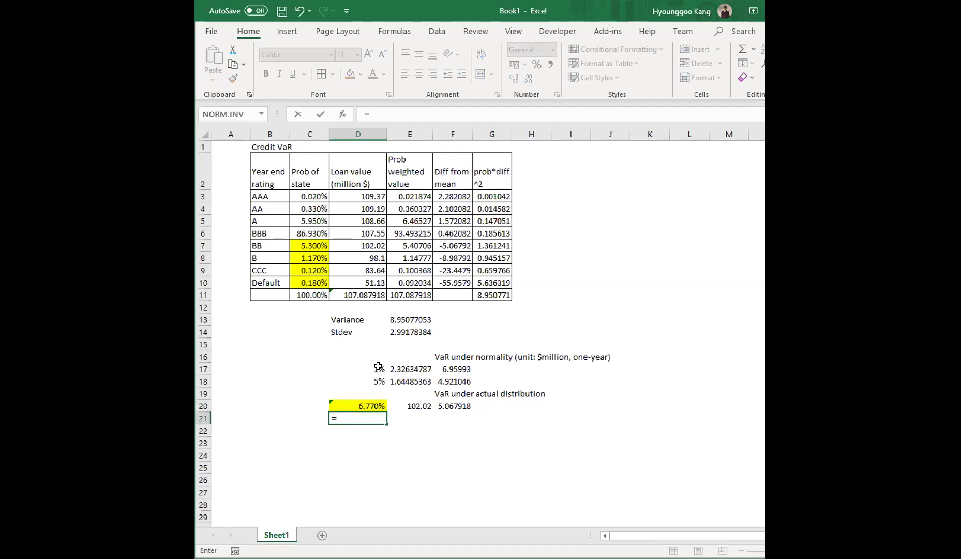
text(sum()
key(Up)
key(Up)
key(Up)
key(Up)
key(Up)
key(Up)
key(Up)
key(Up)
key(Up)
key(Up)
key(Up)
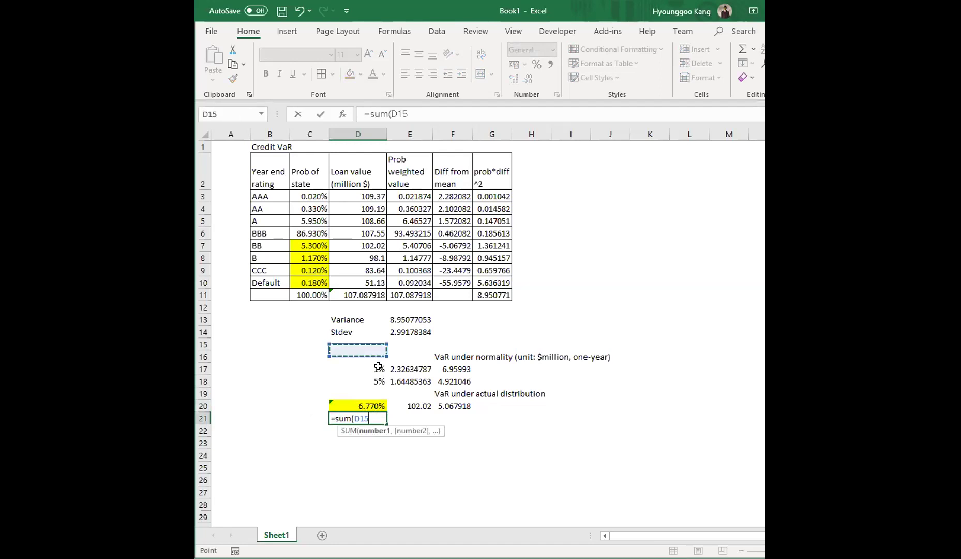
key(Left)
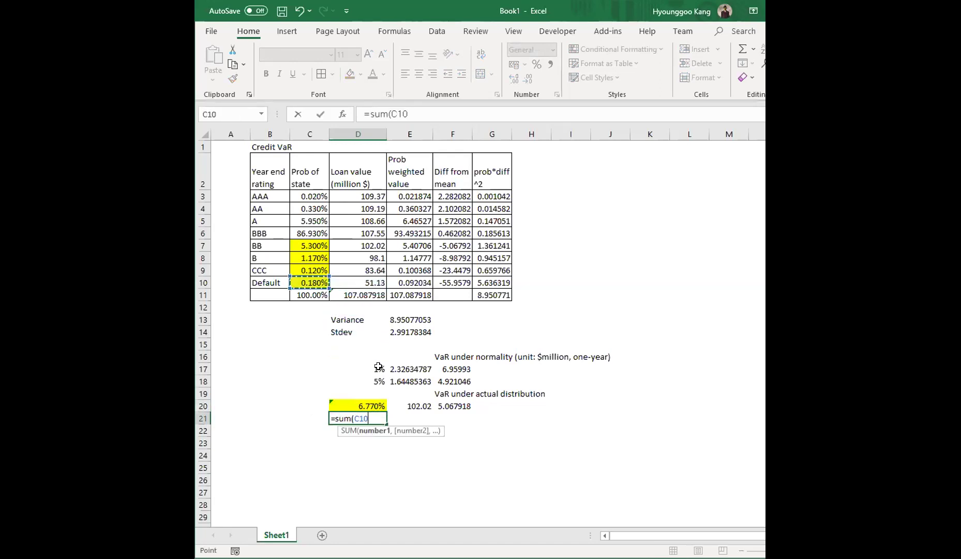
key(shift+Up)
key(shift+Up)
key(Return)
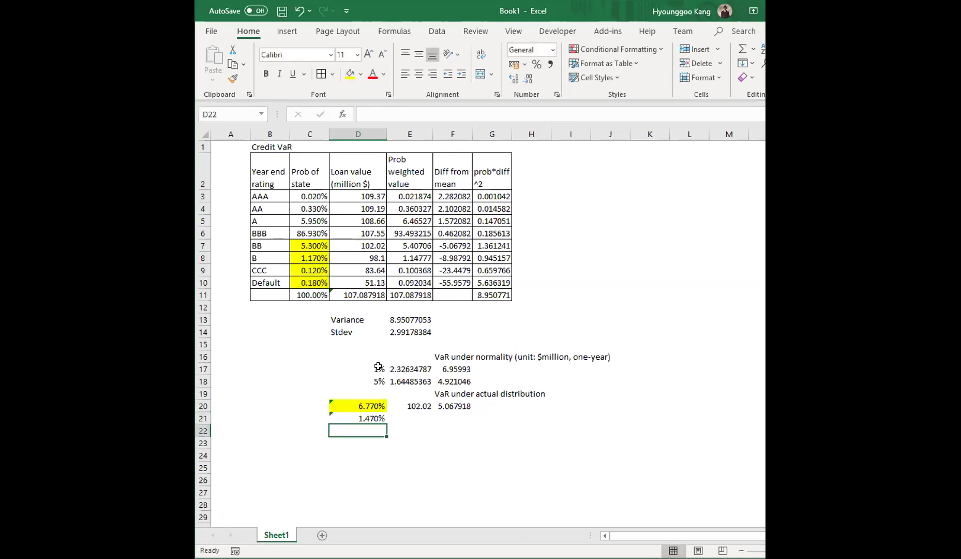
Reference the B loan value in E21 with =D8.
key(Up)
key(Right)
text(=)
key(Up)
key(Up)
key(Up)
key(Up)
key(Up)
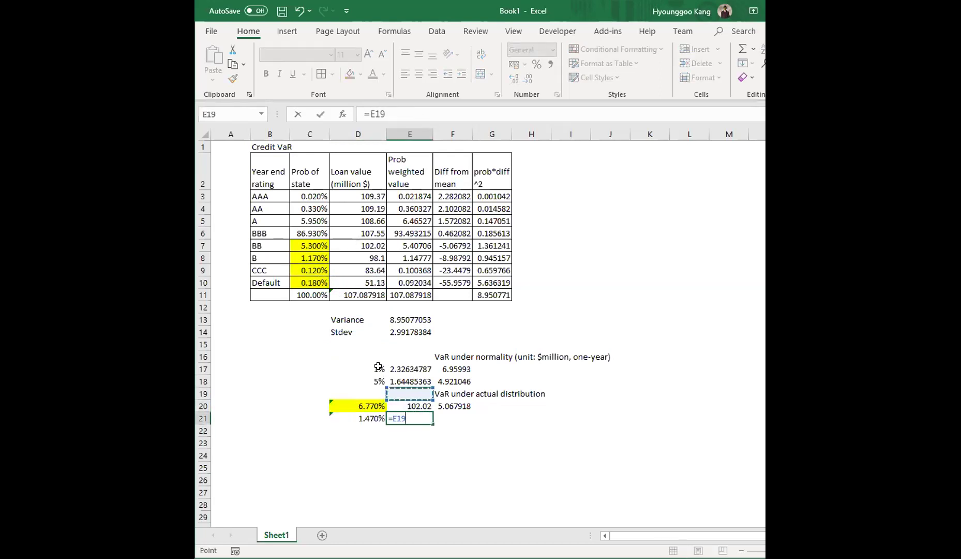
key(Up)
key(Up)
key(Up)
key(Up)
key(Up)
key(Up)
key(Up)
key(Up)
key(Left)
key(Return)
Compute the VaR for the B threshold in F21 with =mean-E21.
key(Right)
key(Right)
key(Up)
key(Up)
key(Left)
key(Down)
text(=)
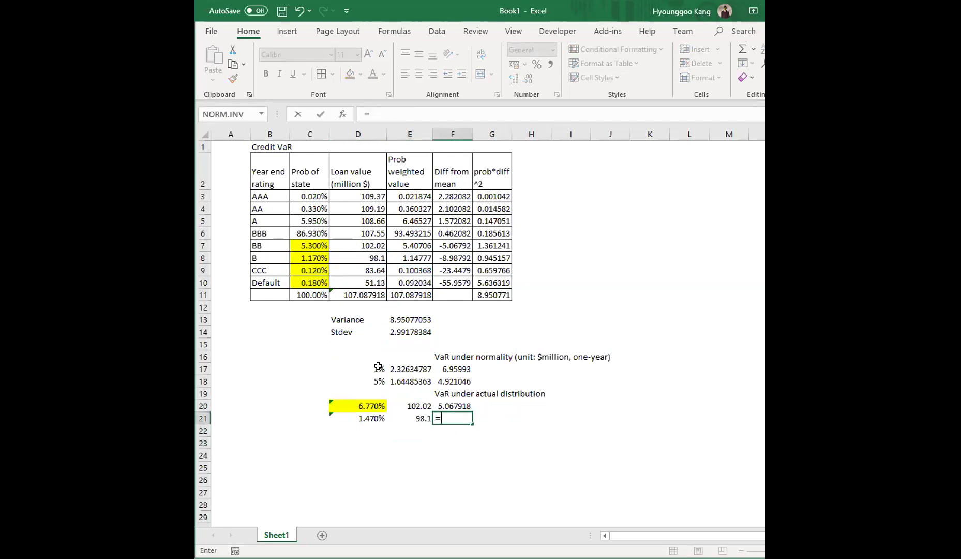
text(mean-E21)
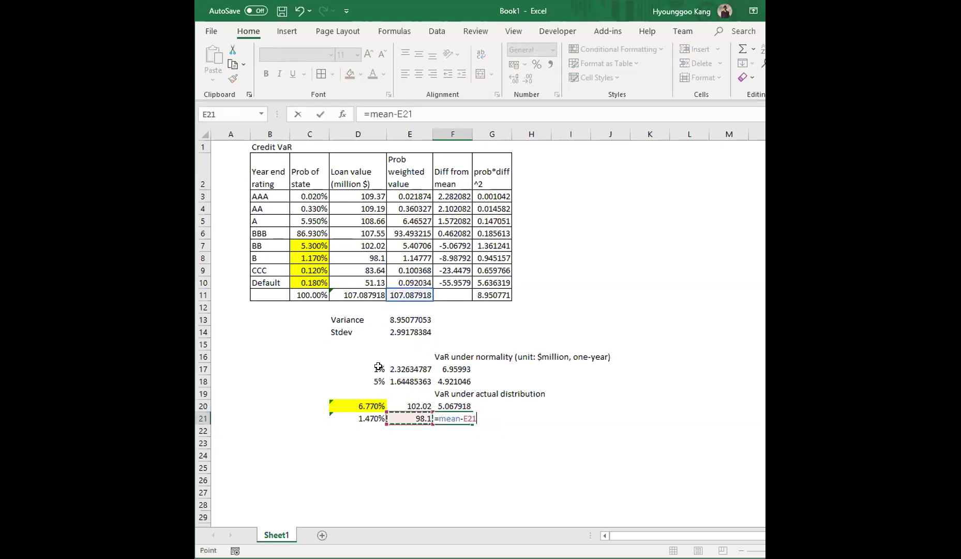
key(Return)
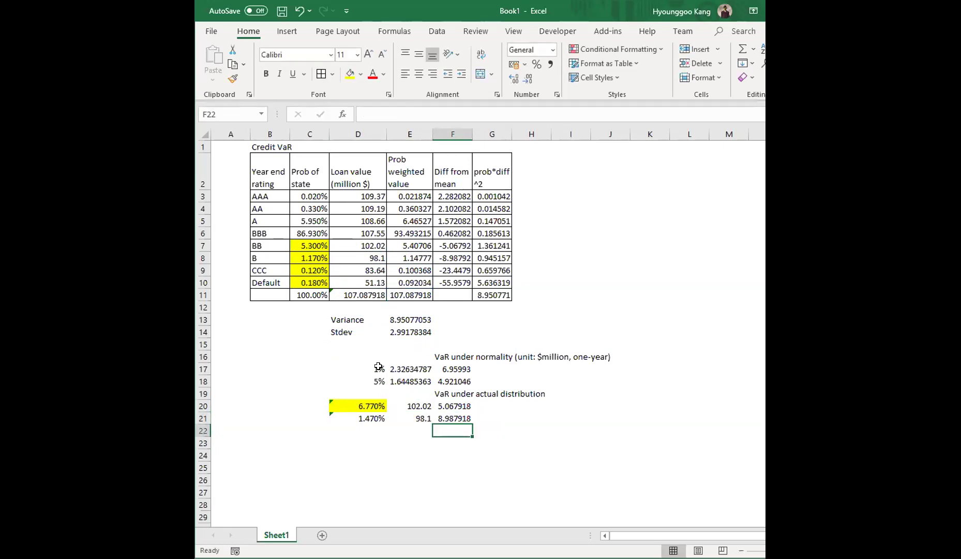
Format the VaR results in F17:F27 to show two decimal places.
key(Up)
key(shift+Up)
key(shift+Up)
key(shift+Up)
key(Up)
key(Up)
key(Up)
key(Up)
key(shift+Down)
key(shift+Down)
key(shift+Down)
key(shift+Down)
key(shift+Down)
key(shift+Down)
key(shift+Down)
key(shift+Down)
key(shift+Down)
key(shift+Down)
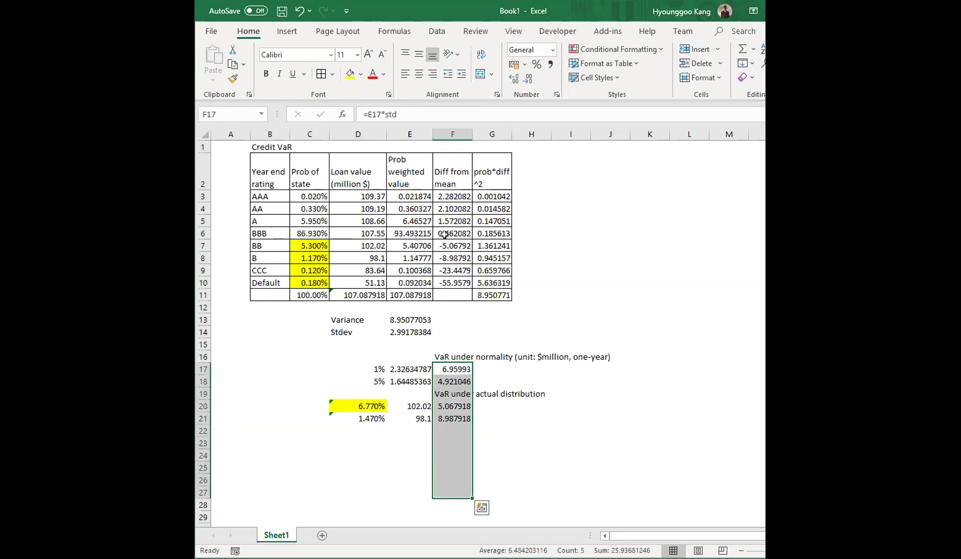
click(526, 78)
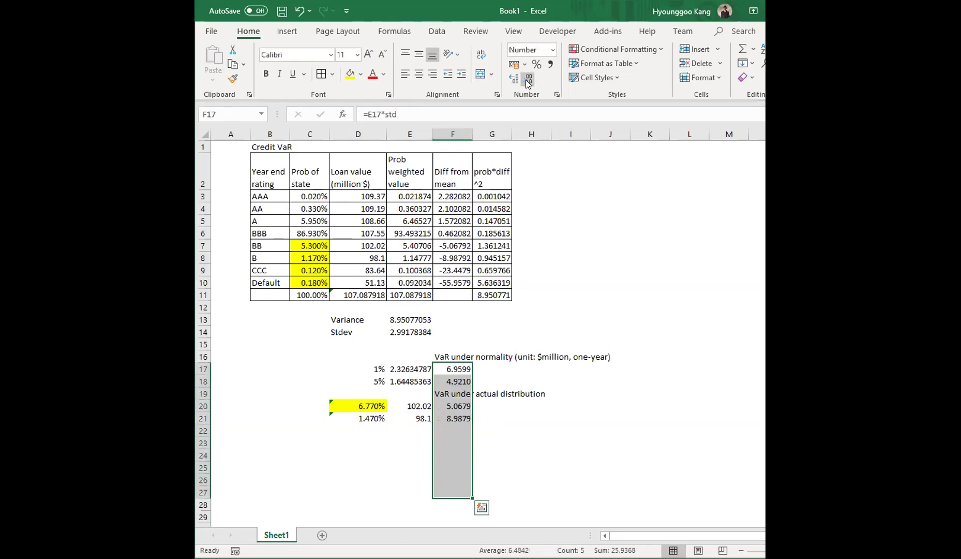
click(527, 79)
click(526, 79)
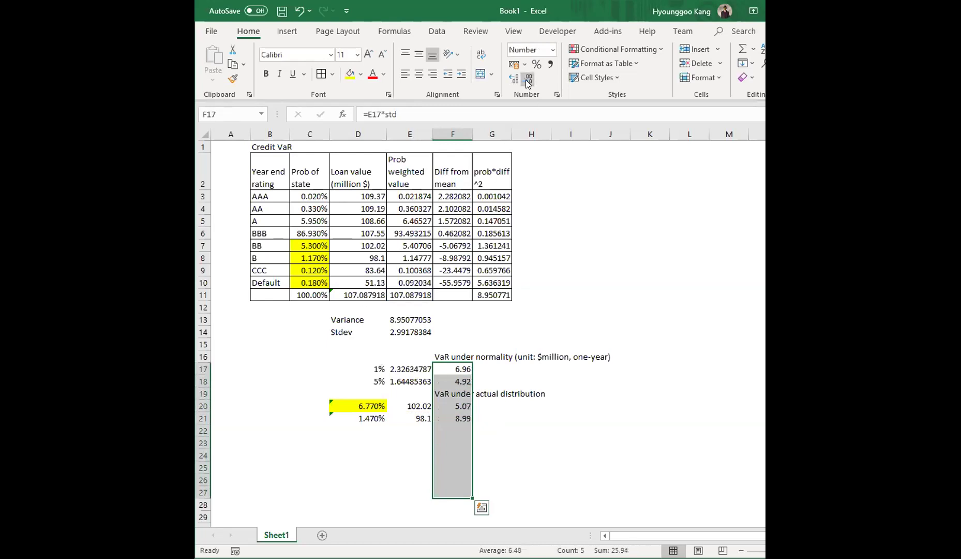
click(590, 317)
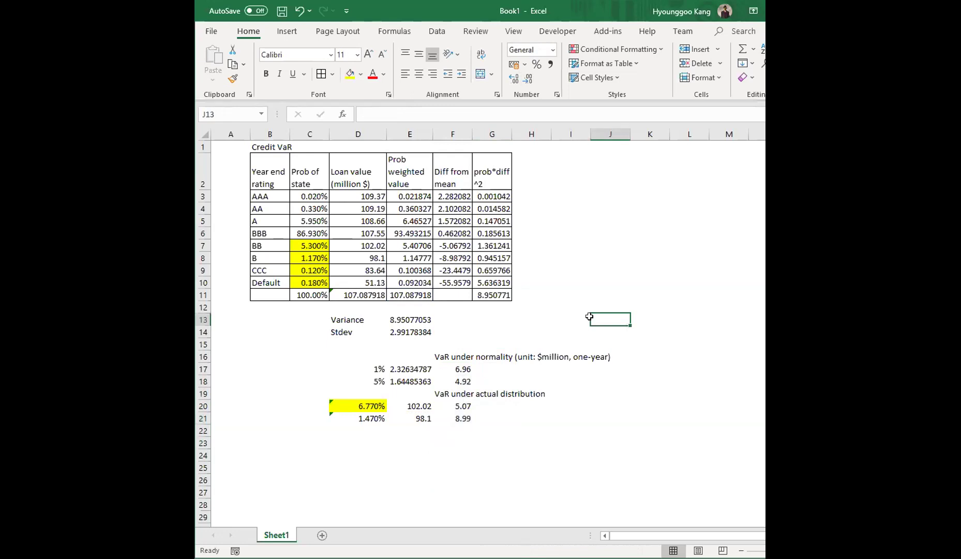
Try to bring the CCC and Default probabilities into D22 with =C9:C10.
click(366, 370)
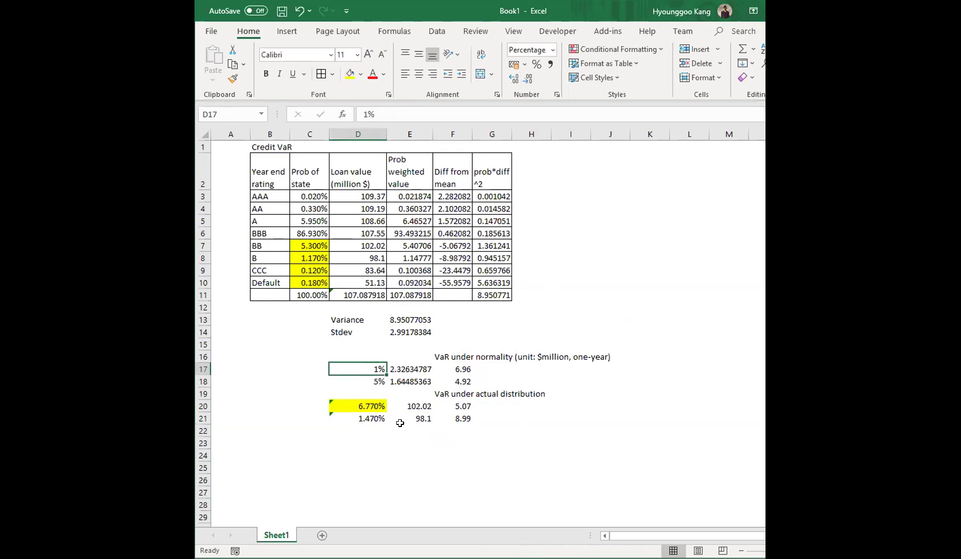
click(366, 419)
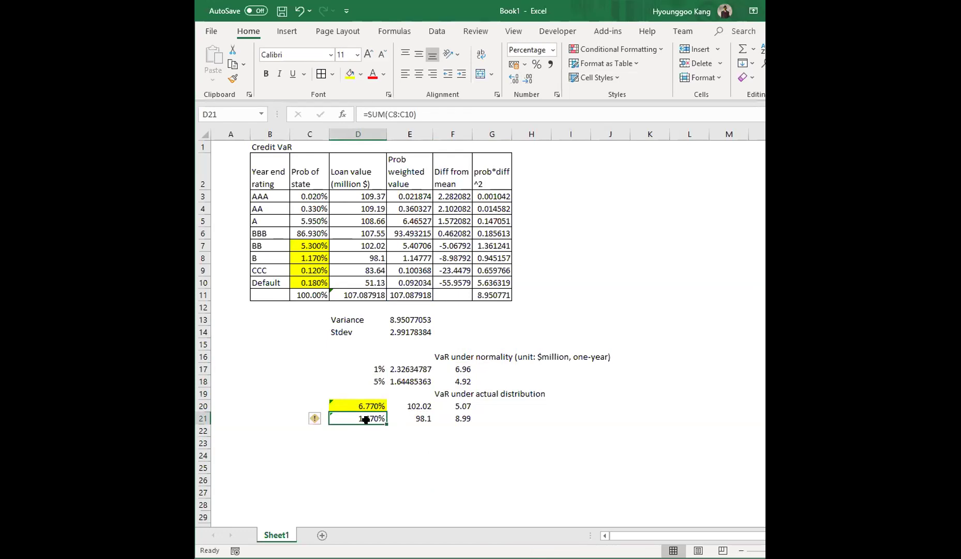
click(372, 431)
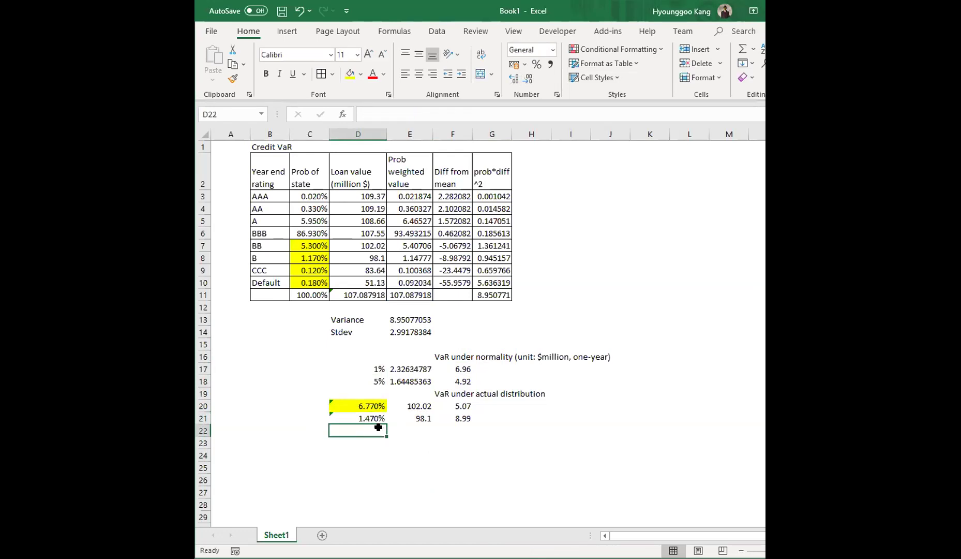
text(=)
key(Up)
key(Up)
key(Up)
key(Up)
key(Up)
key(Up)
key(Up)
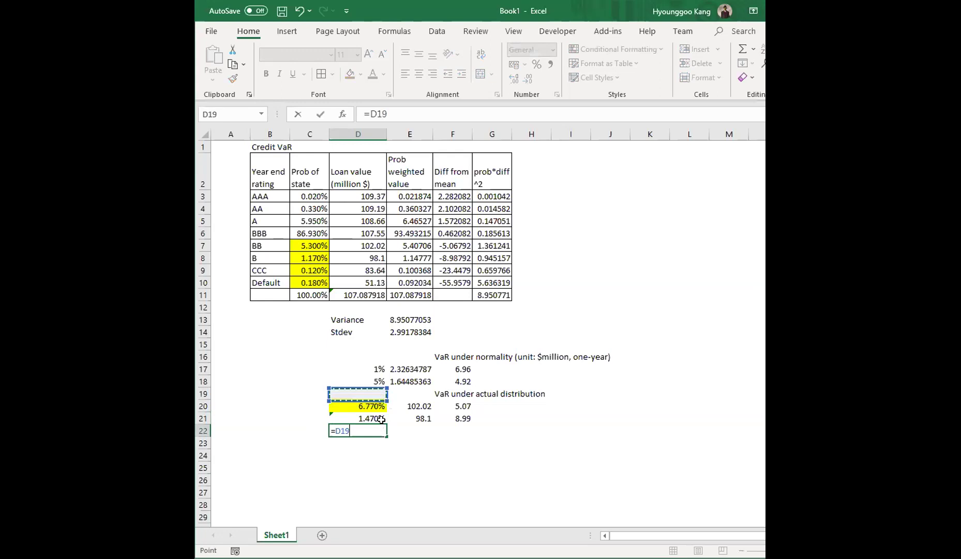
key(Up)
key(Up)
key(Up)
key(Up)
key(Up)
key(Left)
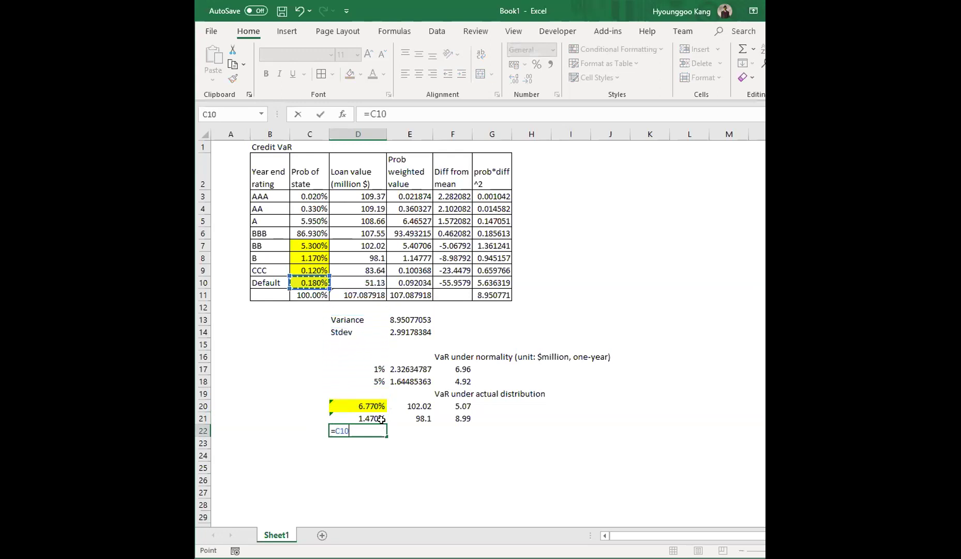
key(shift+Up)
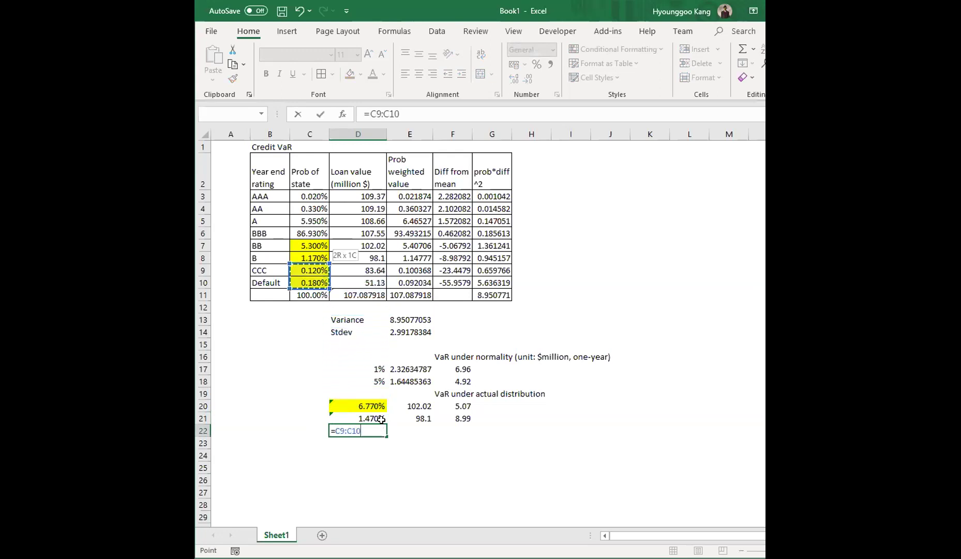
key(Return)
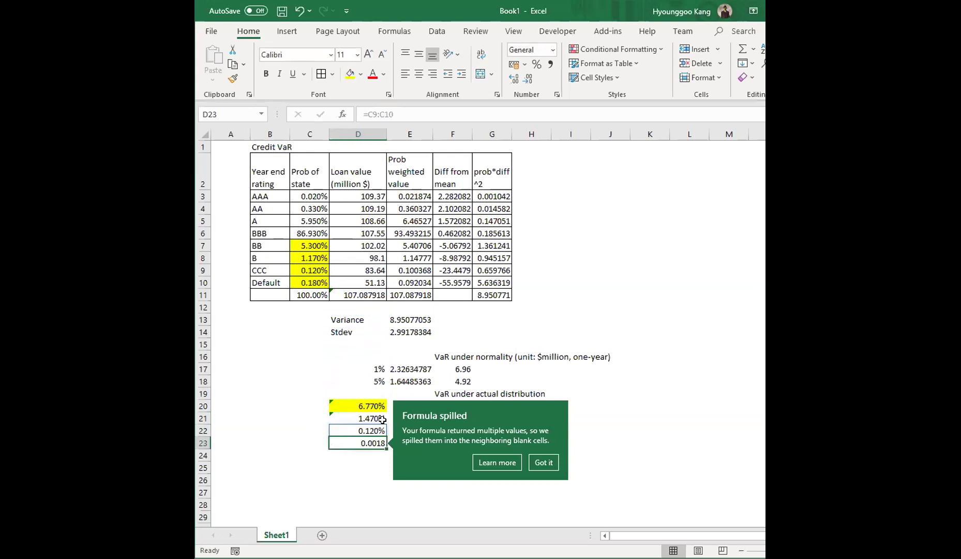
click(537, 460)
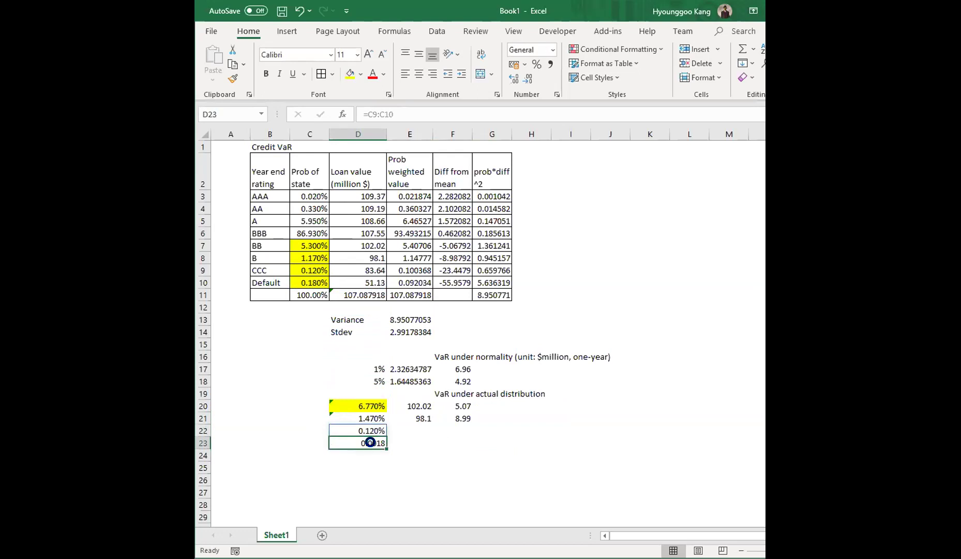
Clear the formula and its spilled values from D22:D24.
key(Delete)
key(shift+Down)
key(shift+Down)
key(Delete)
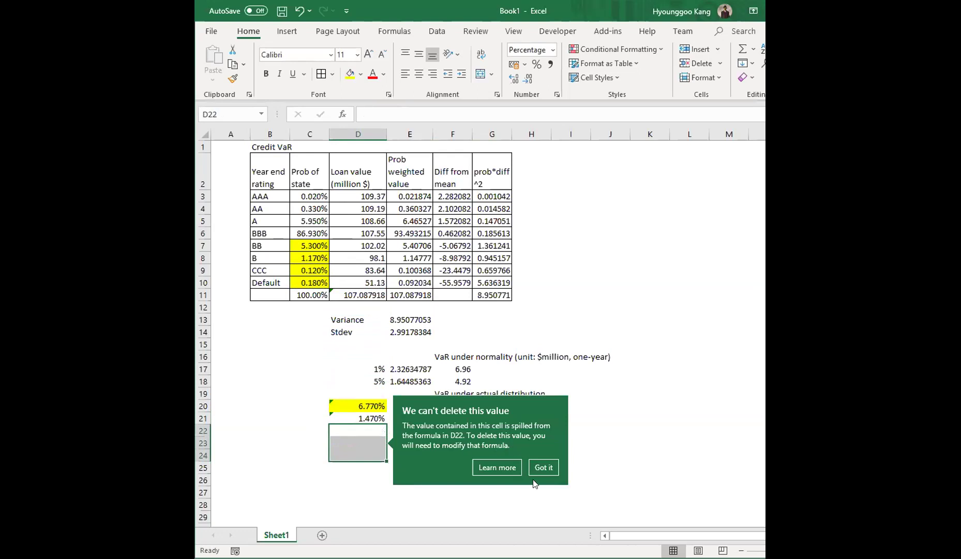
Sum the CCC and Default probabilities in D22 with =SUM(C9:C10).
click(537, 466)
click(357, 431)
text(=)
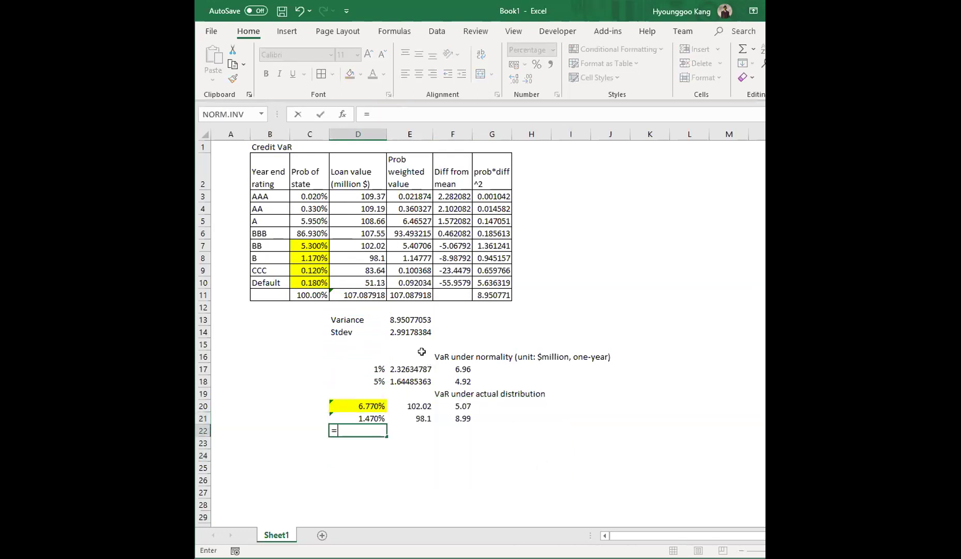
text(sum()
key(Up)
key(Up)
key(Up)
key(Up)
key(Up)
key(Up)
key(Up)
key(Up)
key(Up)
key(Up)
key(Up)
key(Up)
key(Left)
key(shift+Up)
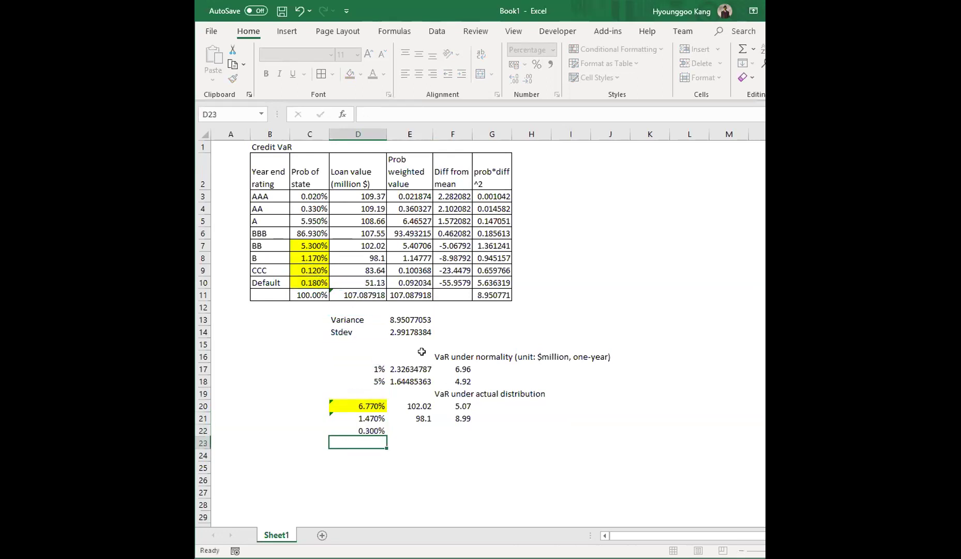
key(ctrl+Return)
Bring the CCC loan value into E22 with =D9.
key(Right)
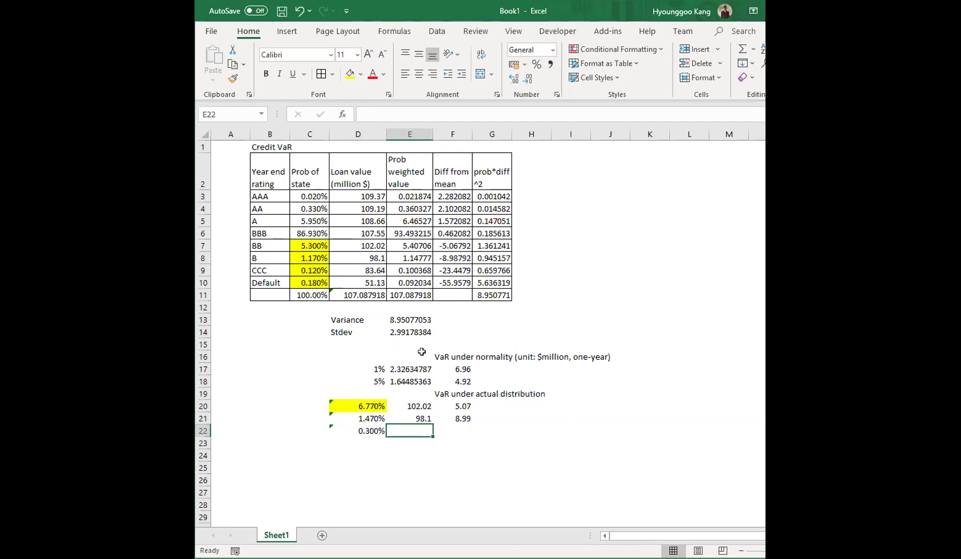
text(=)
key(Up)
key(Up)
key(Up)
key(Up)
key(Up)
key(Up)
key(Up)
key(Up)
key(Up)
key(Up)
key(Up)
key(Up)
key(Up)
key(Left)
key(ctrl+Return)
Copy the VaR formula from F21 into F22 to compute the VaR for the CCC threshold.
key(Right)
key(Up)
key(ctrl+c)
key(Down)
key(ctrl+v)
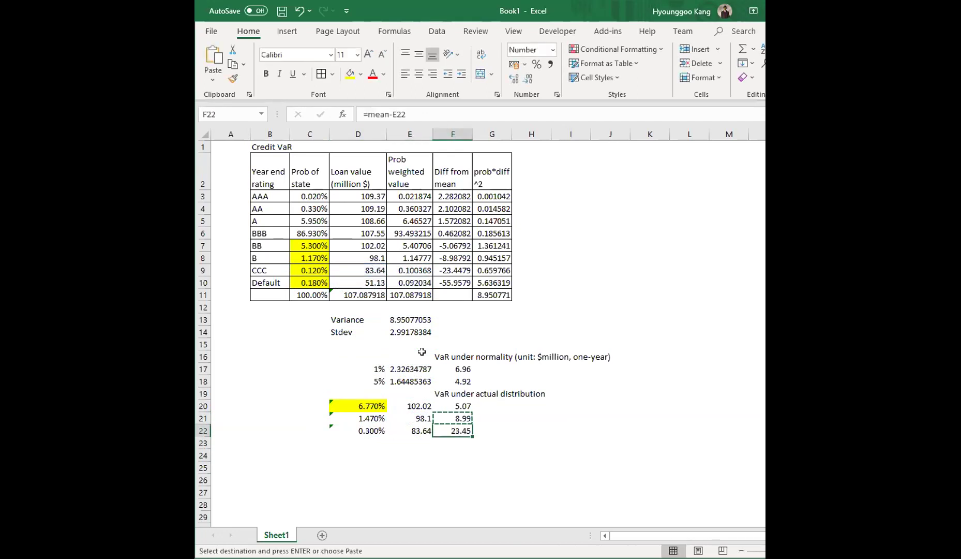
key(Escape)
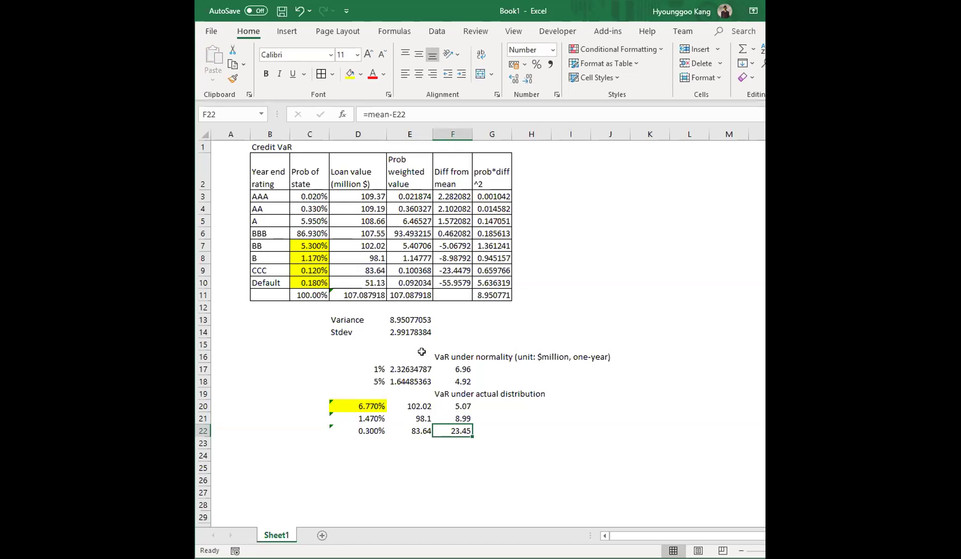
Enter the target probability levels 5% in D24 and 1% in D25.
key(Left)
key(Left)
key(Left)
key(Down)
click(387, 457)
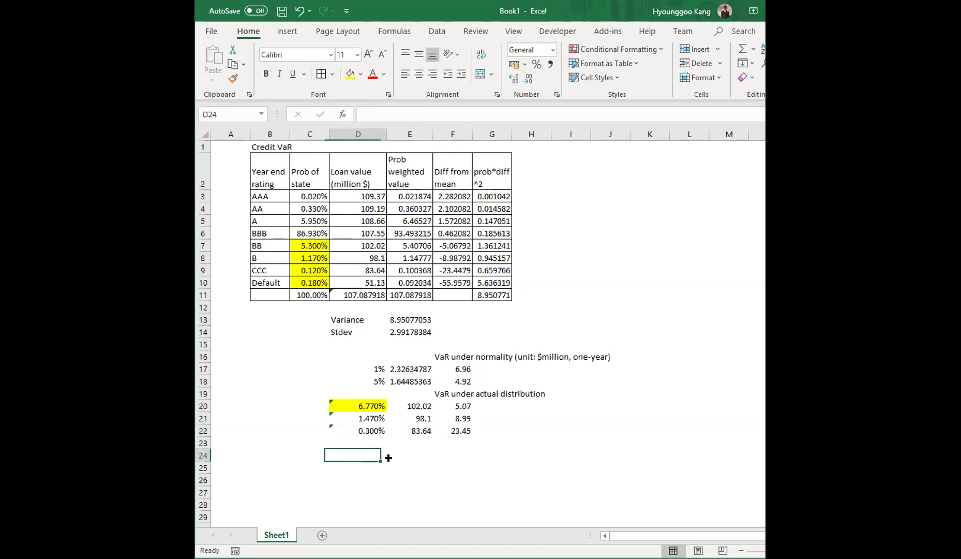
text(5%)
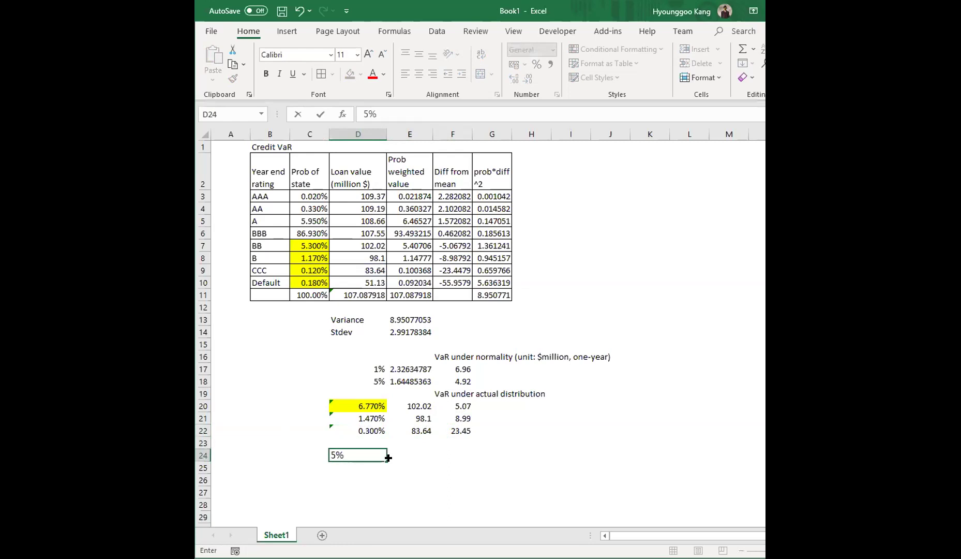
key(Return)
text(1%)
key(Return)
Examine the cumulative probabilities in D20:D21 against the 5% target level in D24.
key(Up)
key(Up)
key(Up)
key(Up)
key(Up)
key(Up)
key(shift+Down)
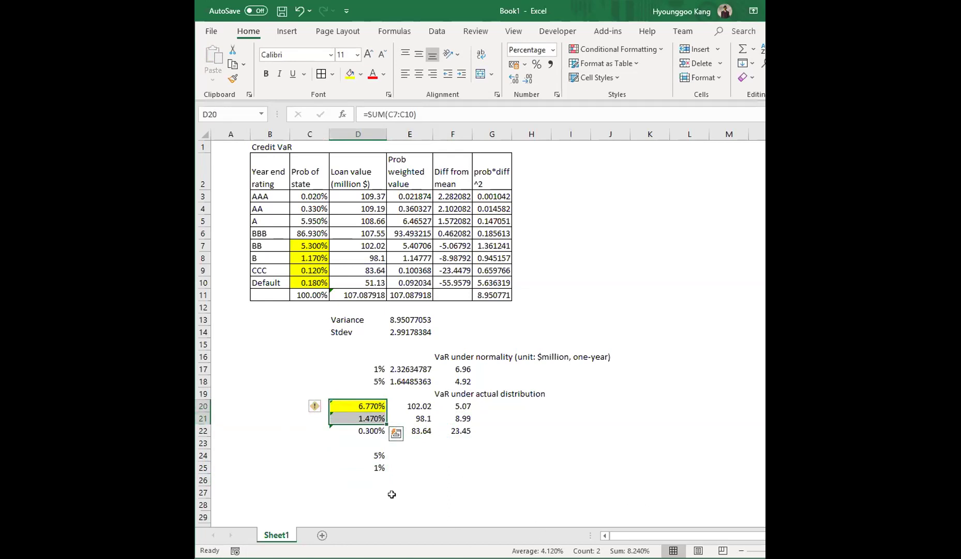
click(380, 454)
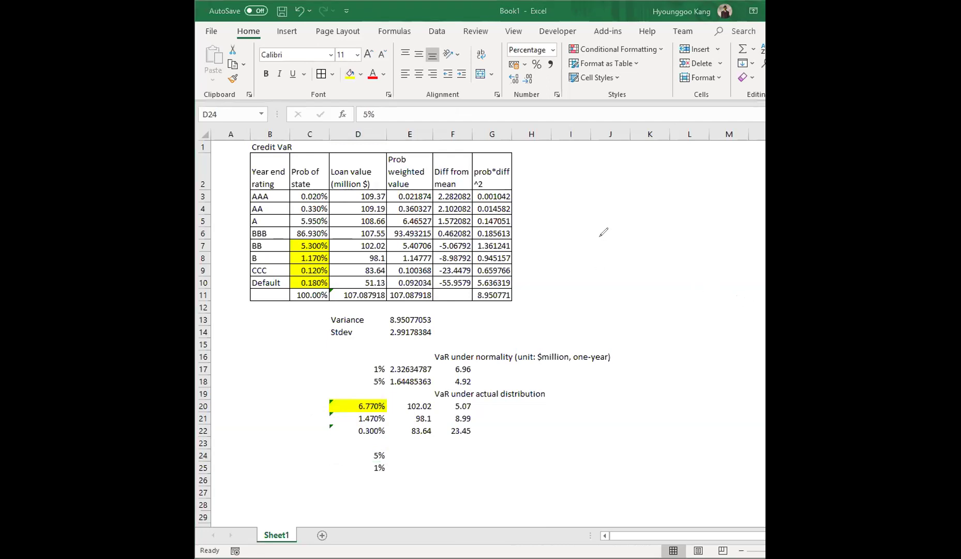
Handwrite the interpolation equation 6.8α + 1.4(1-α) = 5% in red on the empty area beside the table.
mouse_move(549, 216)
mouse_down()
mouse_move(543, 228)
mouse_move(569, 239)
mouse_move(577, 214)
mouse_move(617, 237)
mouse_up()
click(561, 238)
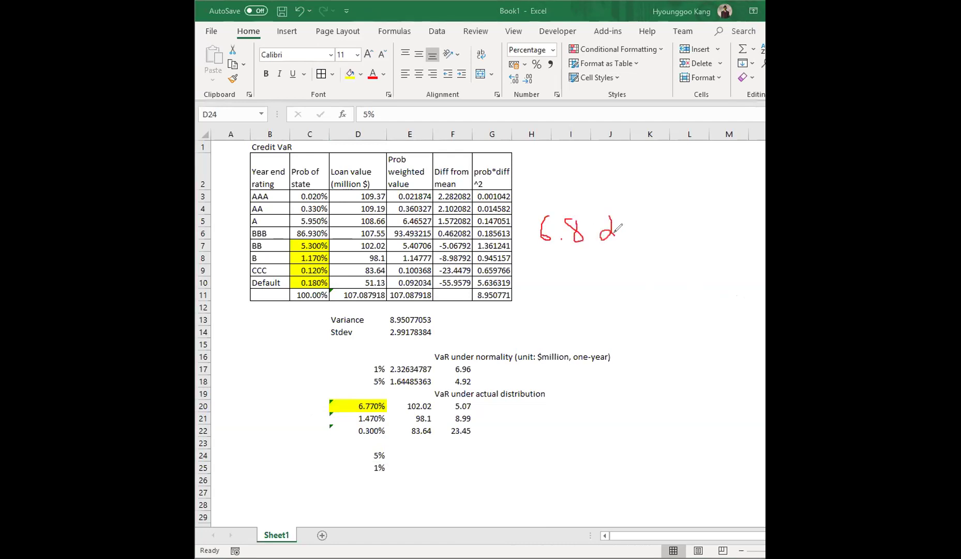
mouse_move(544, 258)
mouse_down()
mouse_move(545, 270)
mouse_move(612, 268)
mouse_up()
click(552, 269)
mouse_move(617, 263)
mouse_down()
mouse_move(658, 264)
mouse_move(598, 273)
mouse_up()
drag(667, 255, 668, 270)
drag(514, 270, 648, 286)
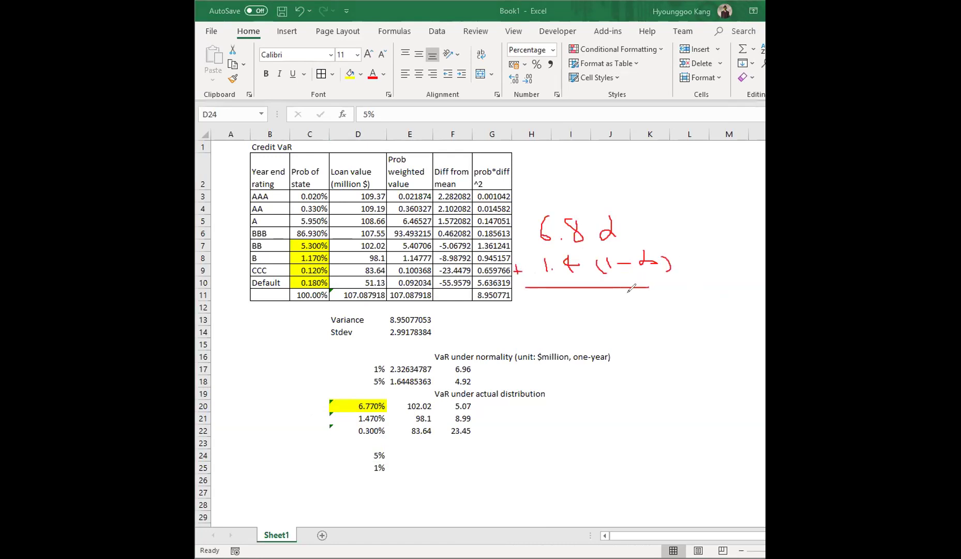
mouse_move(564, 302)
mouse_down()
mouse_move(564, 320)
mouse_move(573, 300)
mouse_move(596, 322)
mouse_up()
click(588, 306)
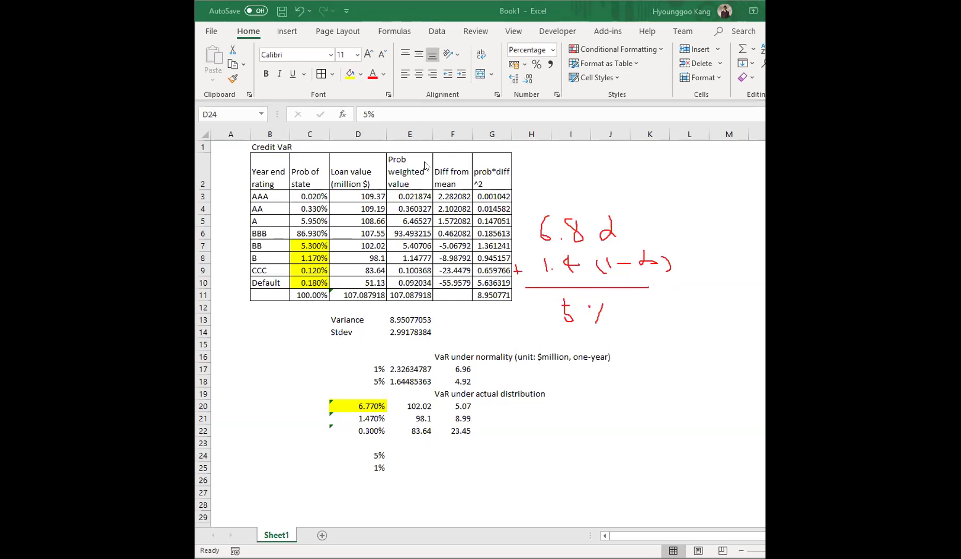
Start the interpolation weight formula in C24 with the denominator (D20-D21).
click(308, 453)
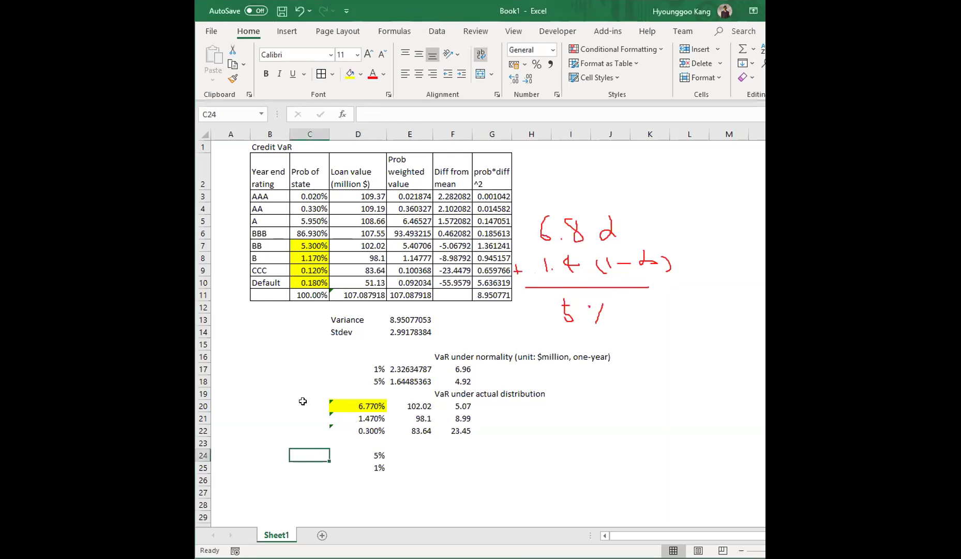
text(=)
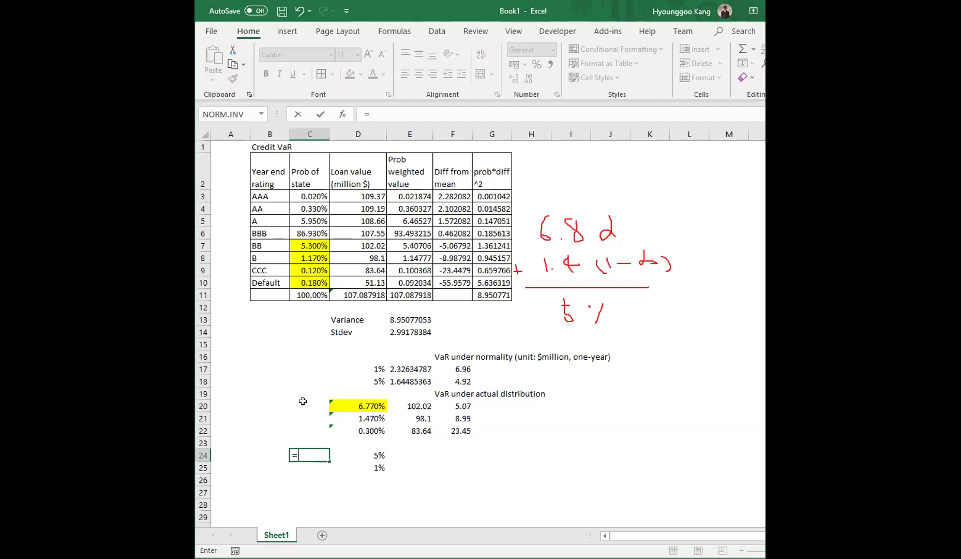
text(*)
key(Up)
key(Up)
key(Up)
key(Up)
key(Right)
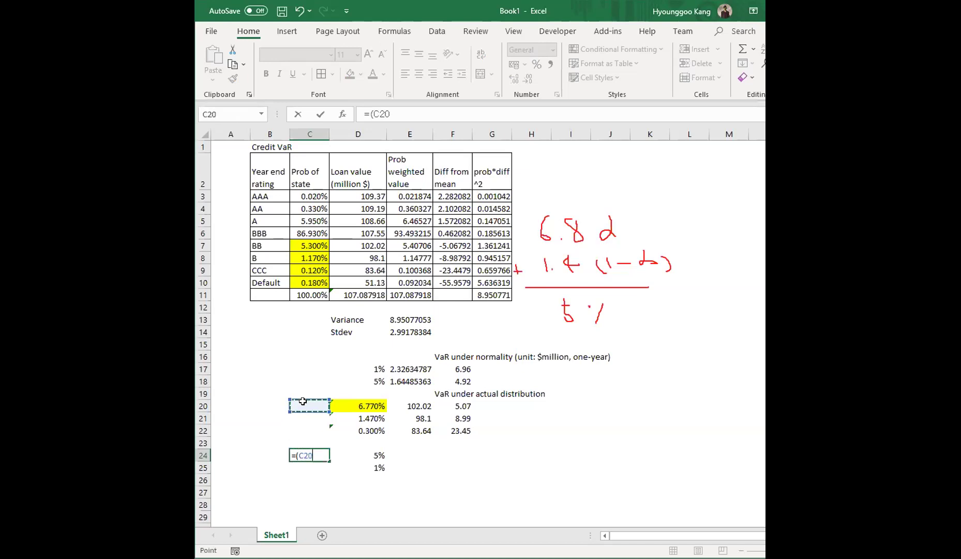
text(-)
key(Up)
key(Up)
key(Up)
key(Right)
text())
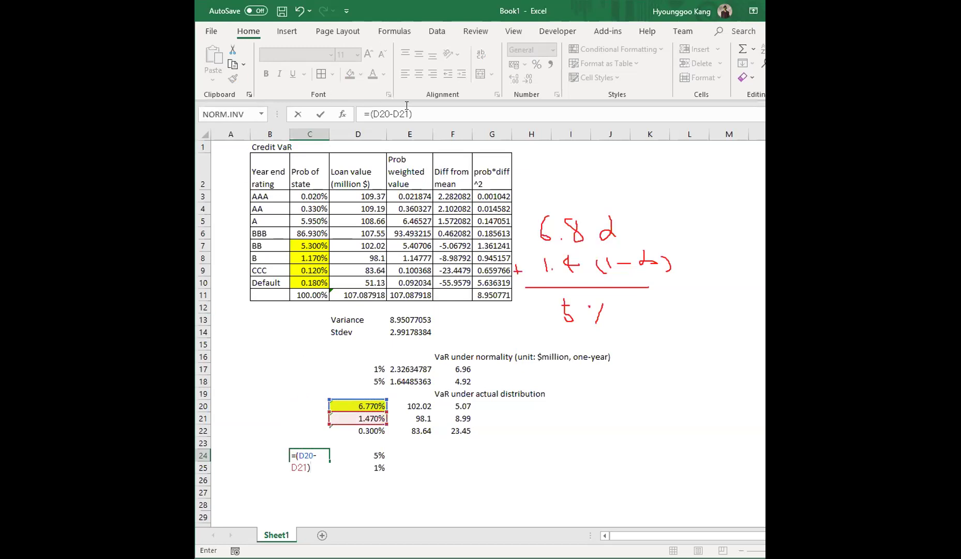
click(368, 113)
text(()/)
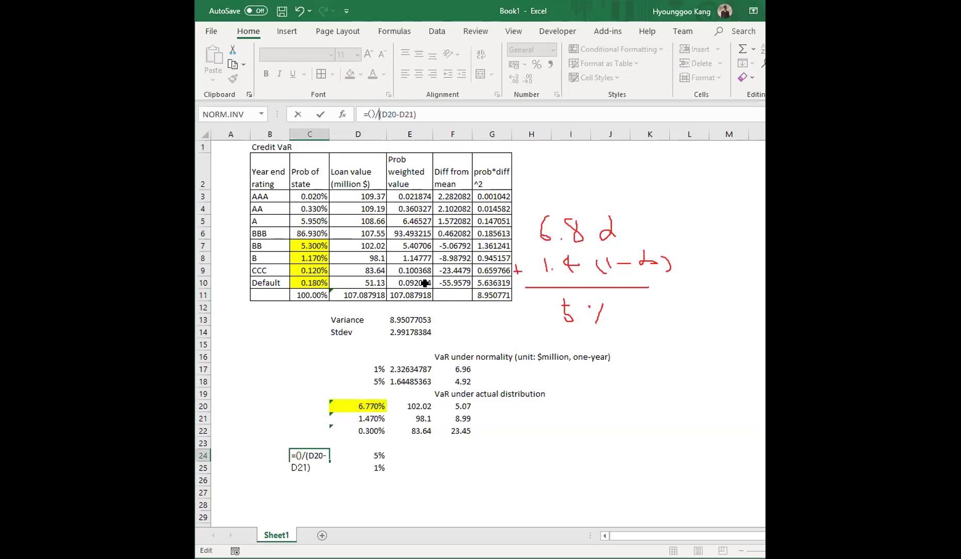
click(360, 405)
key(BackSpace)
key(BackSpace)
key(BackSpace)
key(BackSpace)
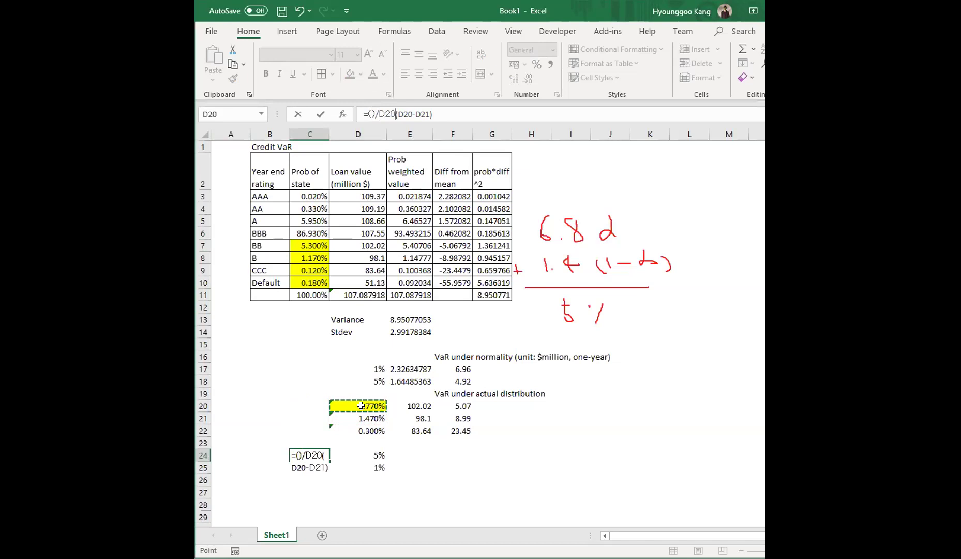
key(BackSpace)
key(BackSpace)
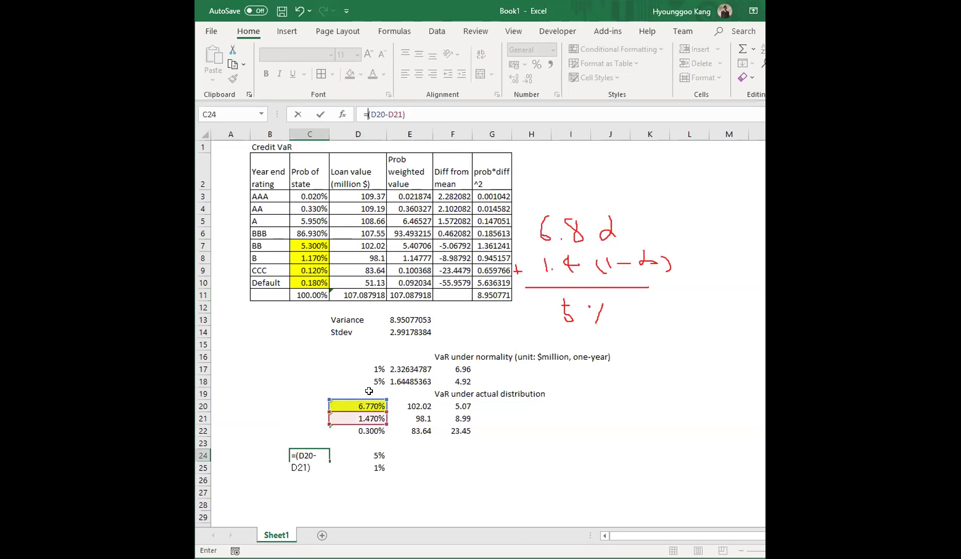
Add the numerator and complete the interpolation weight formula in C24 as =(D20-D24)/(D20-D21).
click(366, 404)
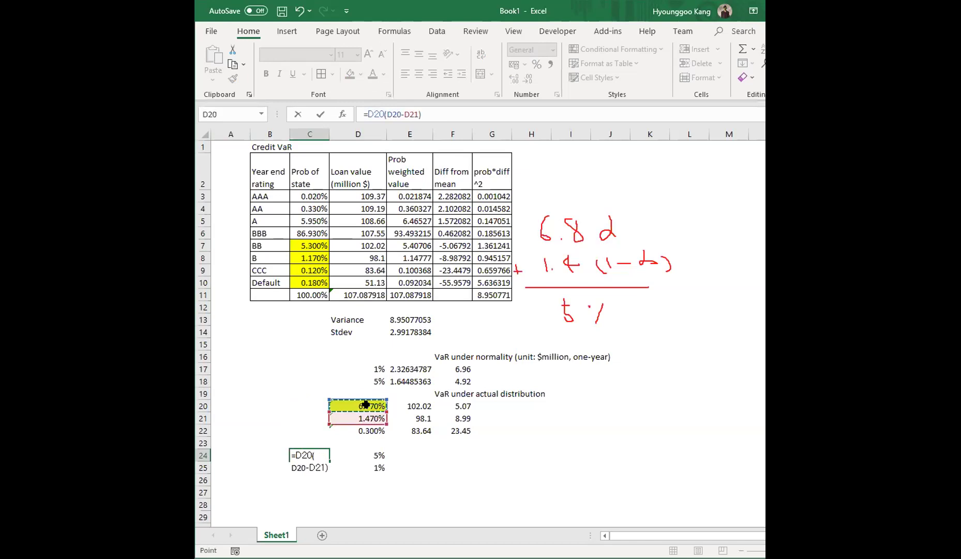
text(-)
click(373, 456)
text())
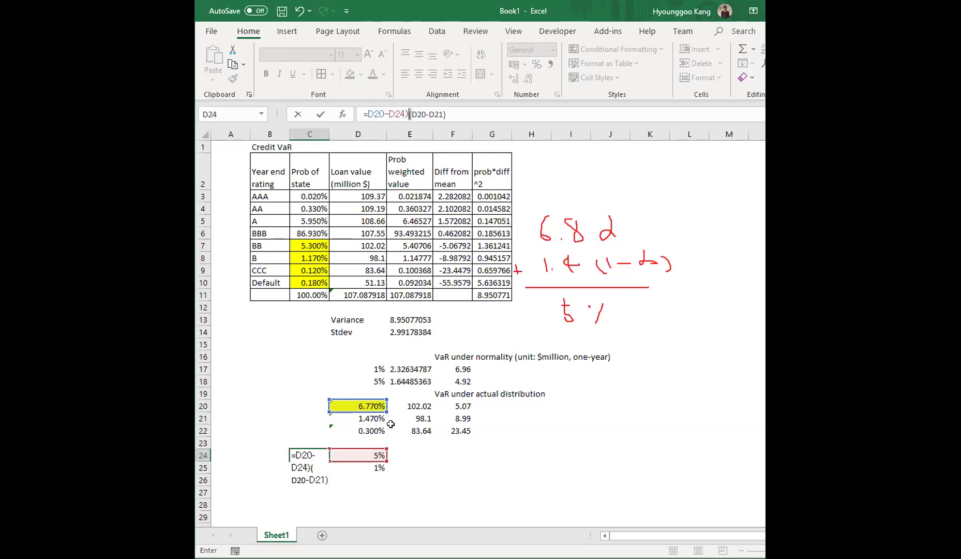
key(Return)
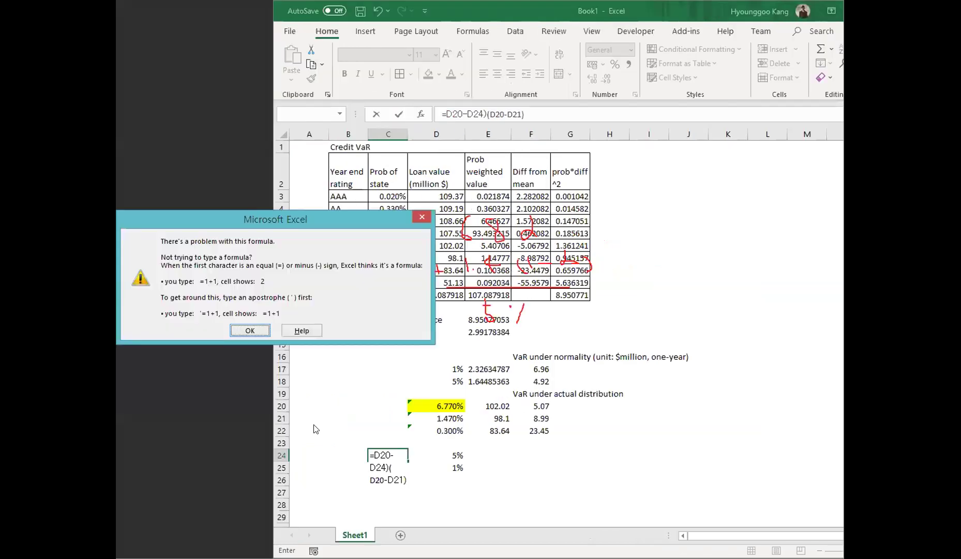
key(Return)
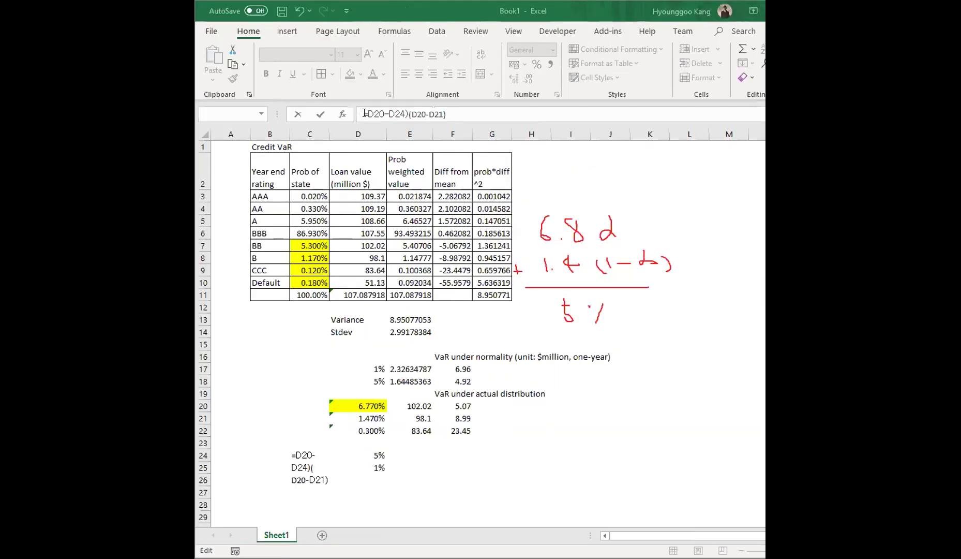
click(370, 113)
text(()
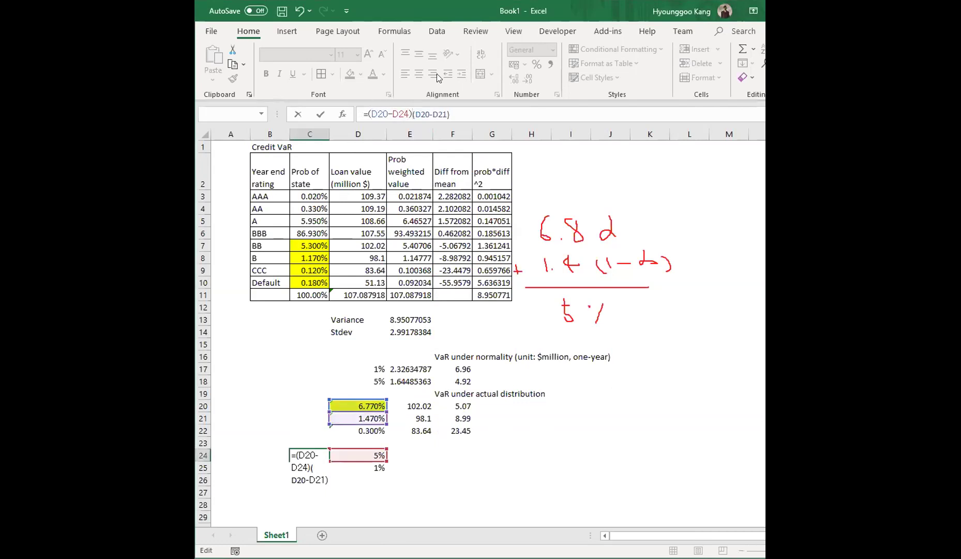
text(/)
key(Return)
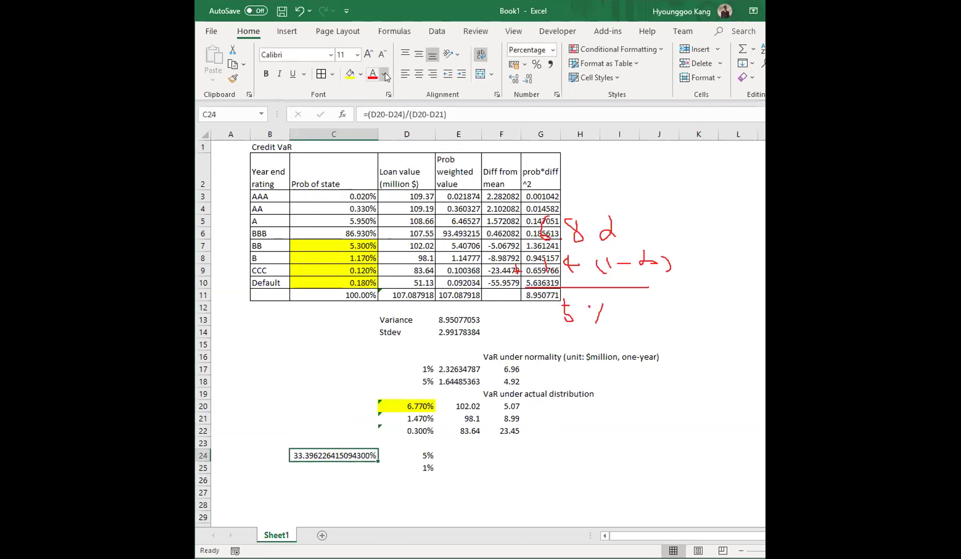
Reduce the percentage in C24 to two decimal places.
click(528, 78)
click(528, 77)
click(527, 77)
click(527, 78)
click(528, 77)
click(527, 78)
click(528, 78)
click(528, 78)
click(528, 78)
click(527, 78)
click(528, 78)
click(527, 78)
click(527, 78)
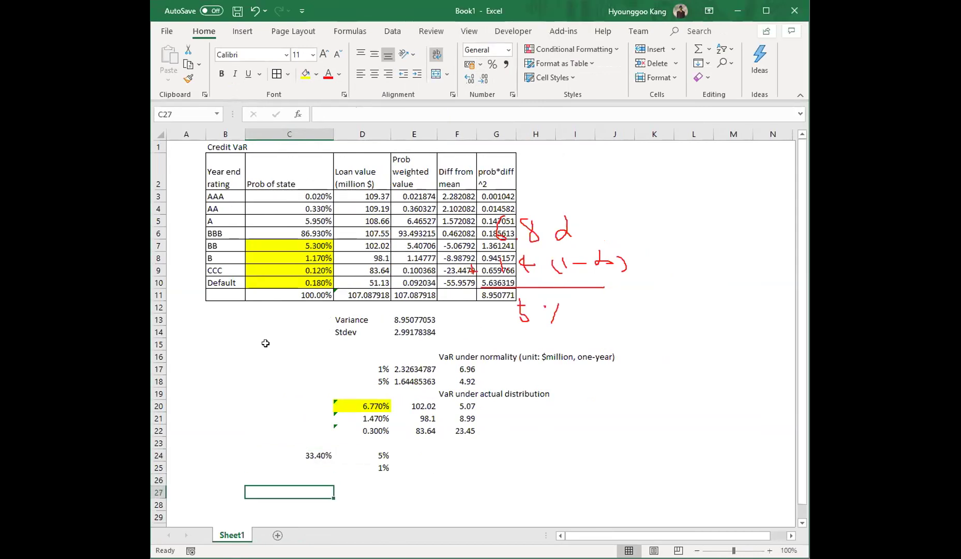
Build a check of the weighted probability in C27 with =C24*D20+(1-C24)*D21.
text(=)
key(Up)
key(Up)
key(Up)
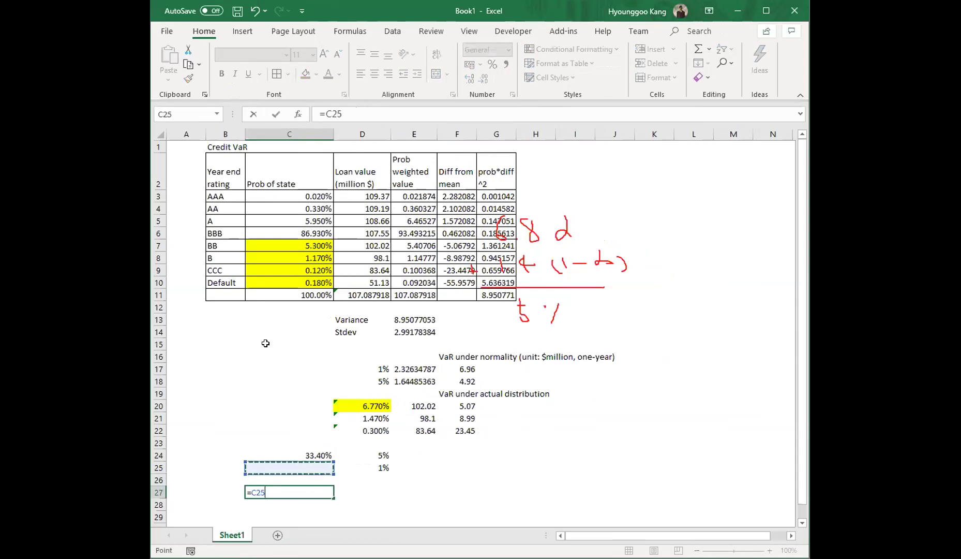
text(*)
key(Up)
key(Up)
key(Up)
key(Up)
key(Up)
key(Up)
key(Up)
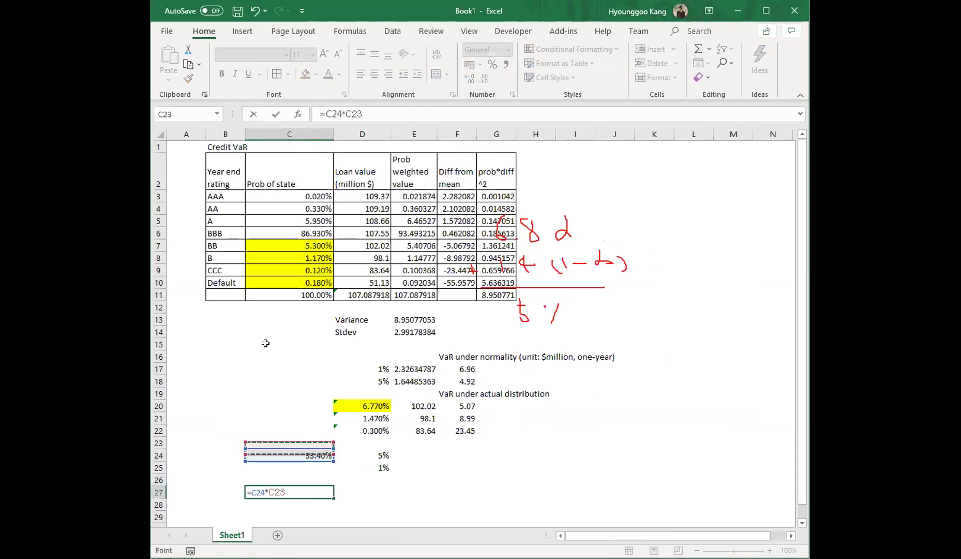
key(Right)
text(+(1-)
key(Up)
key(Up)
key(Up)
text()*)
key(Up)
key(Up)
key(Up)
key(Up)
key(Up)
key(Up)
key(Right)
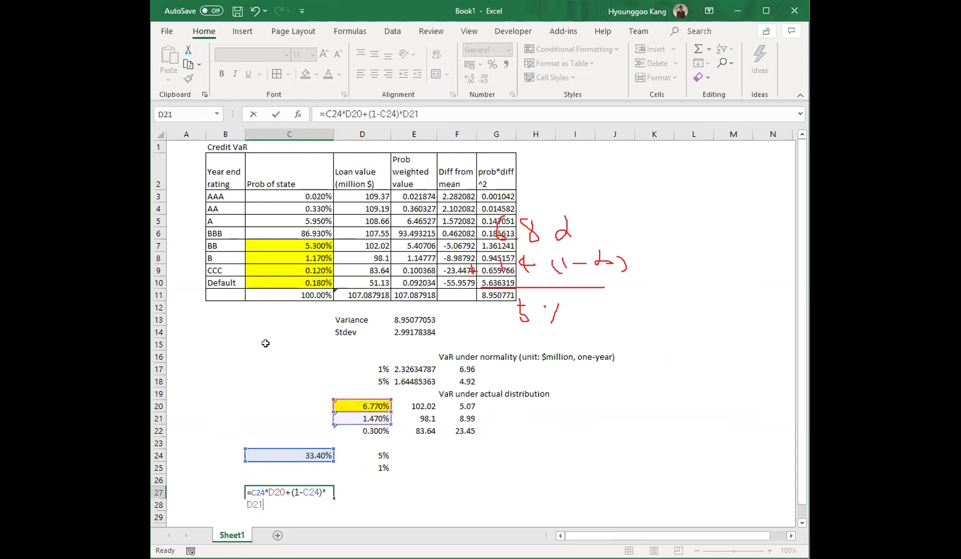
key(Return)
key(Up)
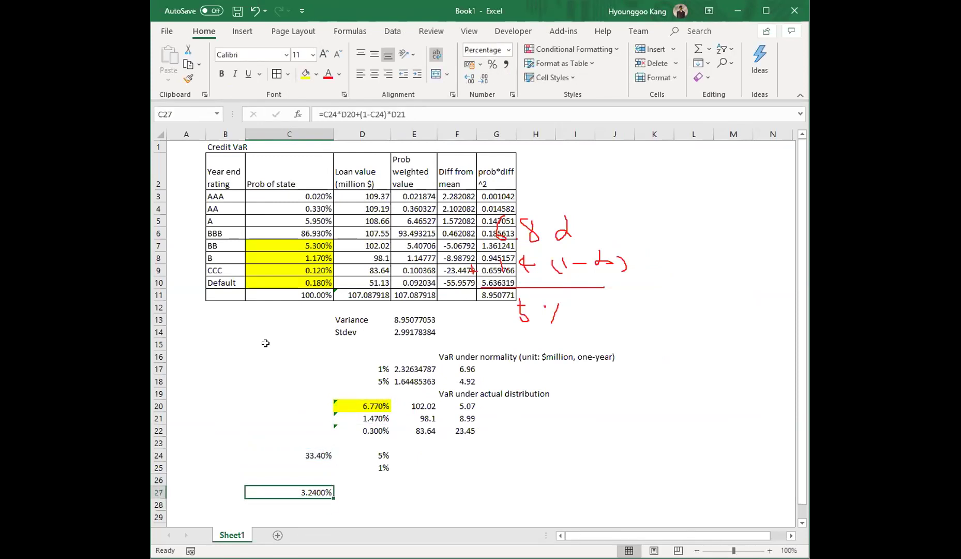
Correct the interpolation weight in C24 to =1-(D20-D24)/(D20-D21).
key(Up)
key(Up)
key(Up)
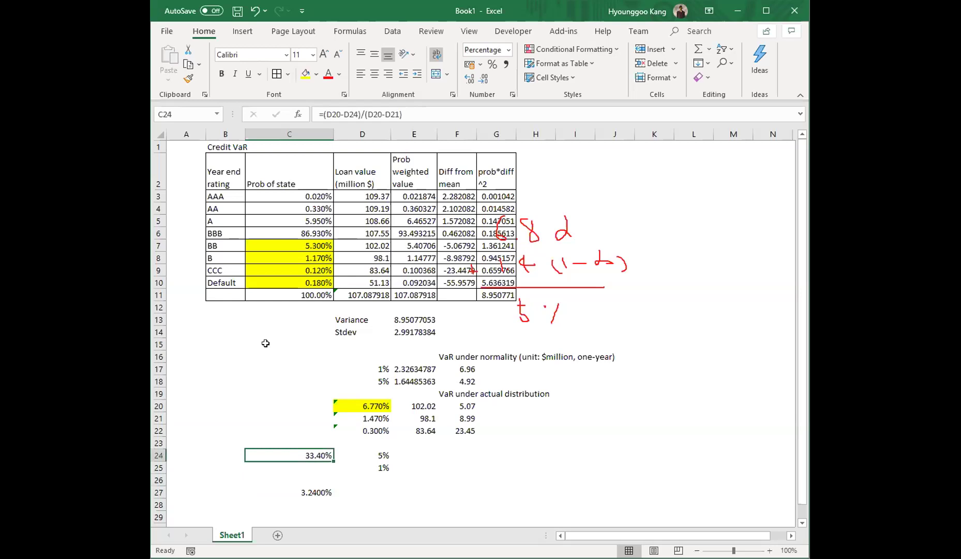
click(323, 113)
text(1-)
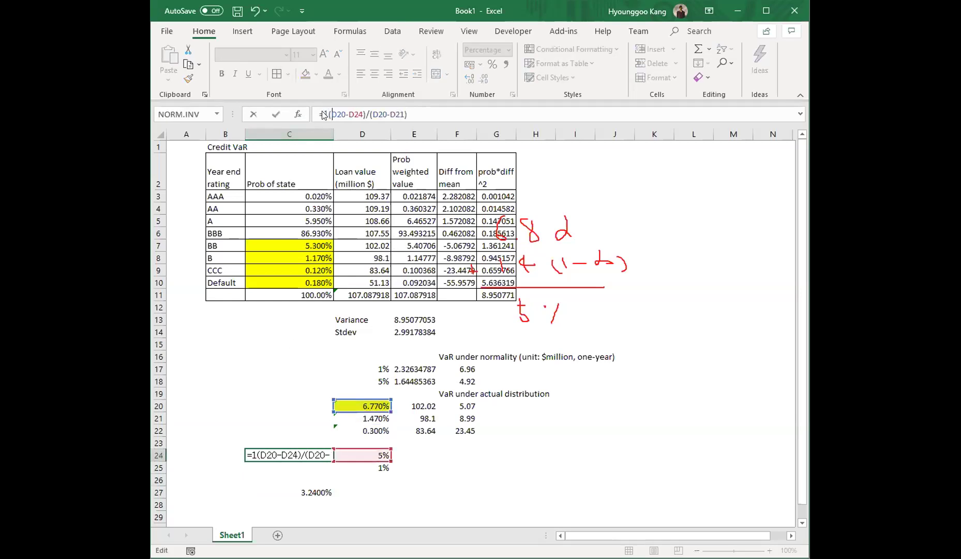
key(Return)
key(Up)
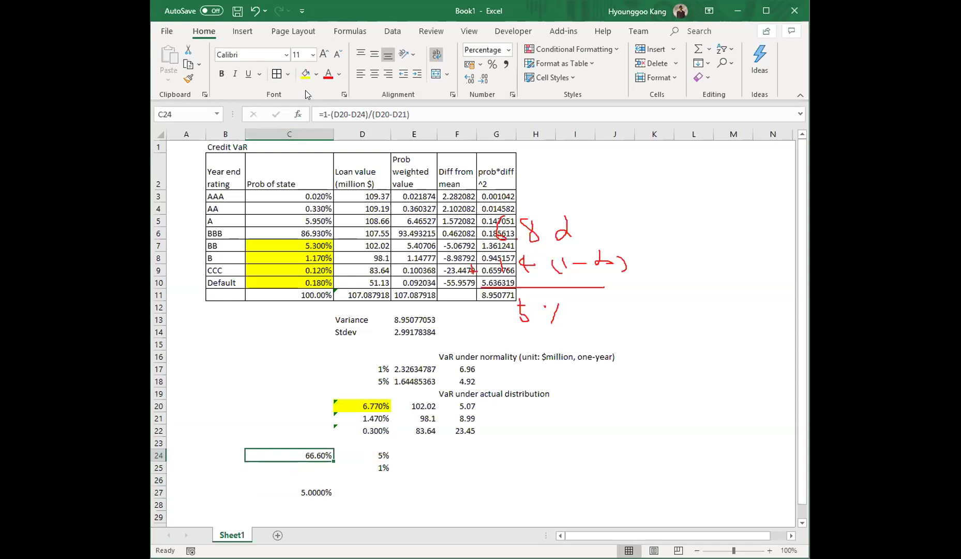
key(Right)
key(Right)
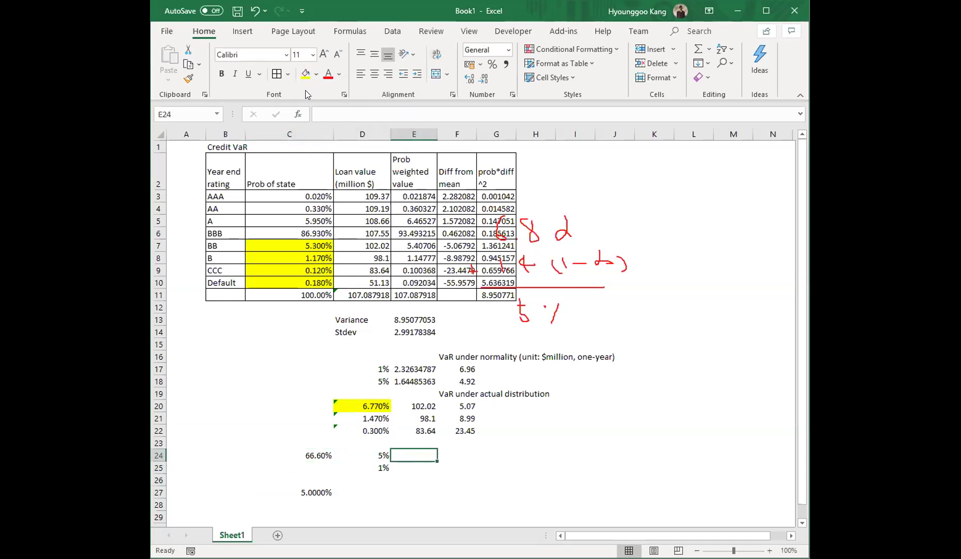
Delete the weighted probability check formula from C27.
key(Left)
key(Down)
key(Down)
key(Left)
key(Down)
key(Delete)
Interpolate the loan value at the 5% level in E24 with =C24*E20+(1-C24)*E21.
key(Up)
key(Up)
key(Up)
key(Right)
key(Right)
text(-)
key(BackSpace)
text(=)
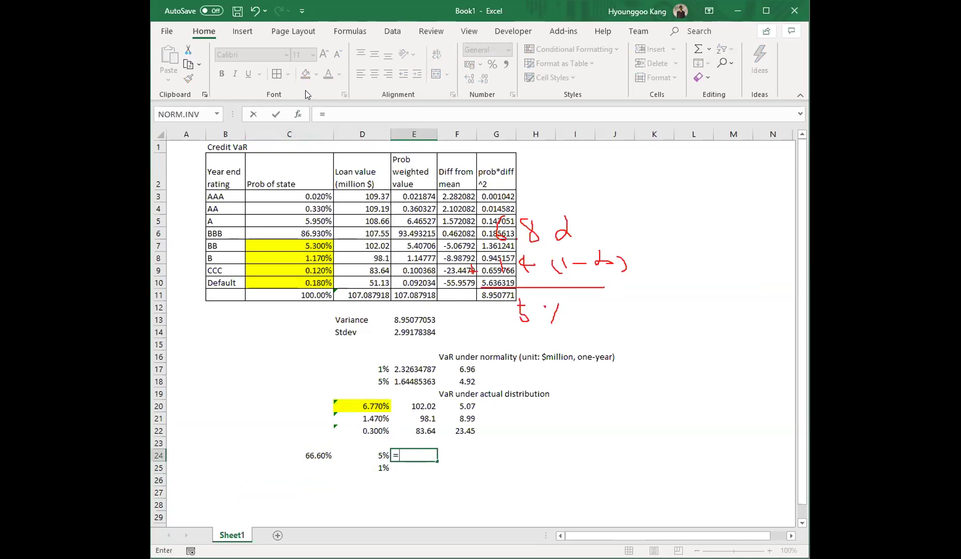
key(Left)
key(Left)
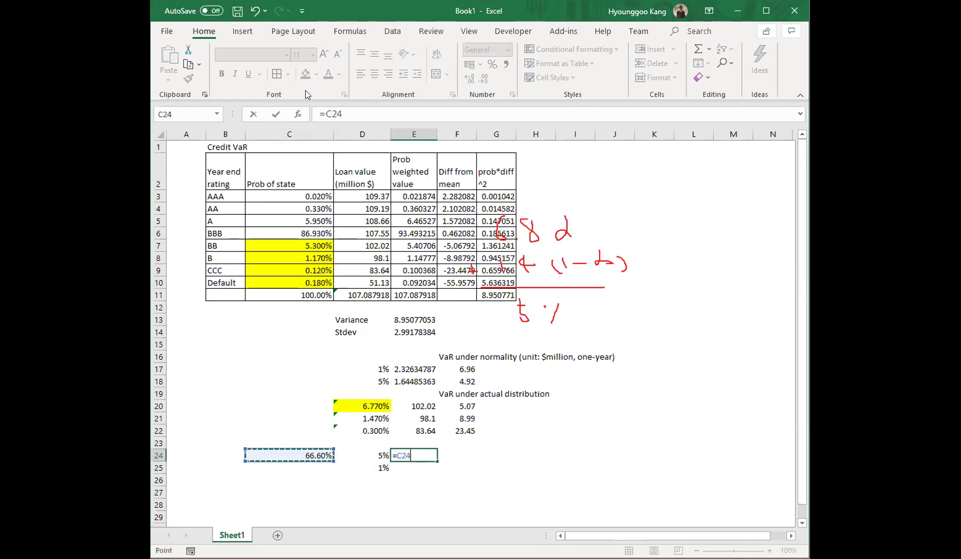
text(*)
key(Up)
key(Up)
key(Up)
key(Up)
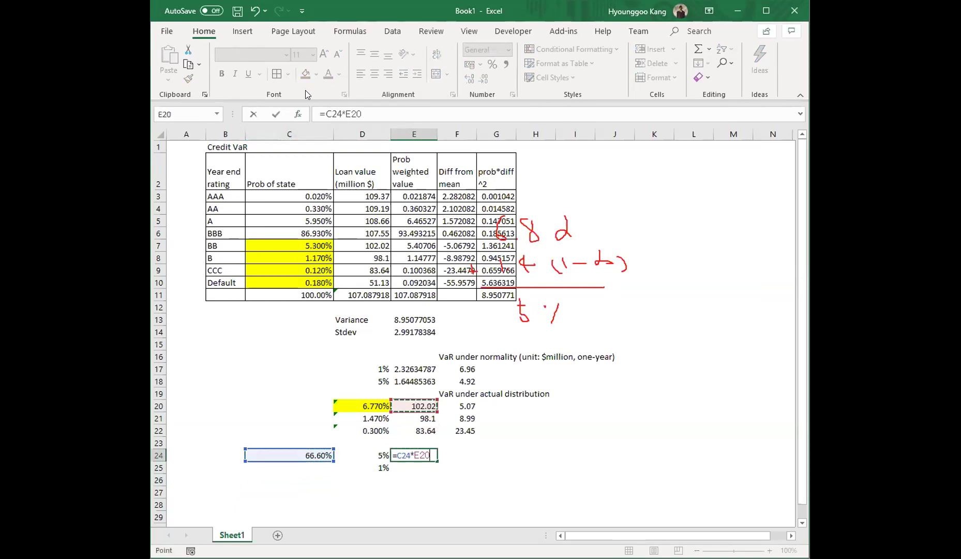
text(+(1-)
key(Left)
key(Left)
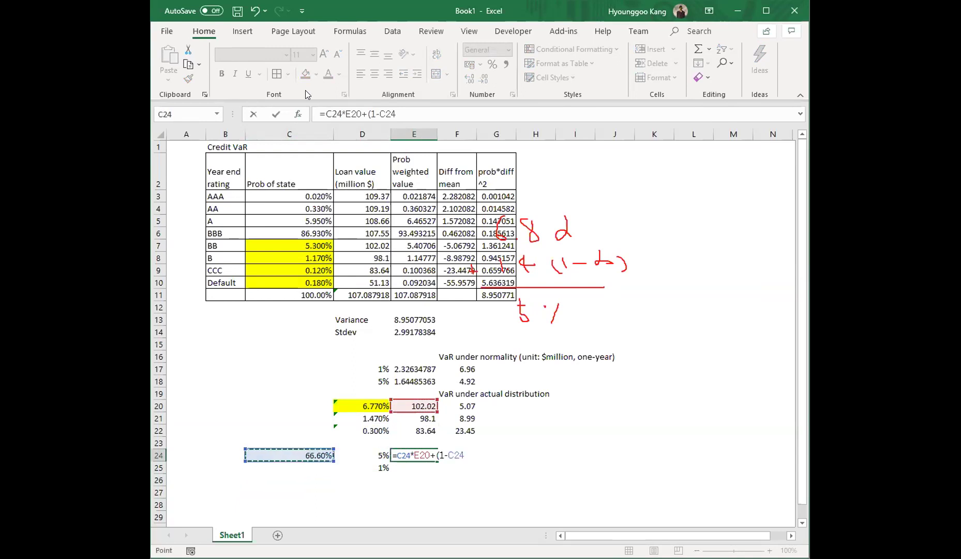
text()*)
key(Up)
key(Up)
key(Up)
key(Return)
key(Up)
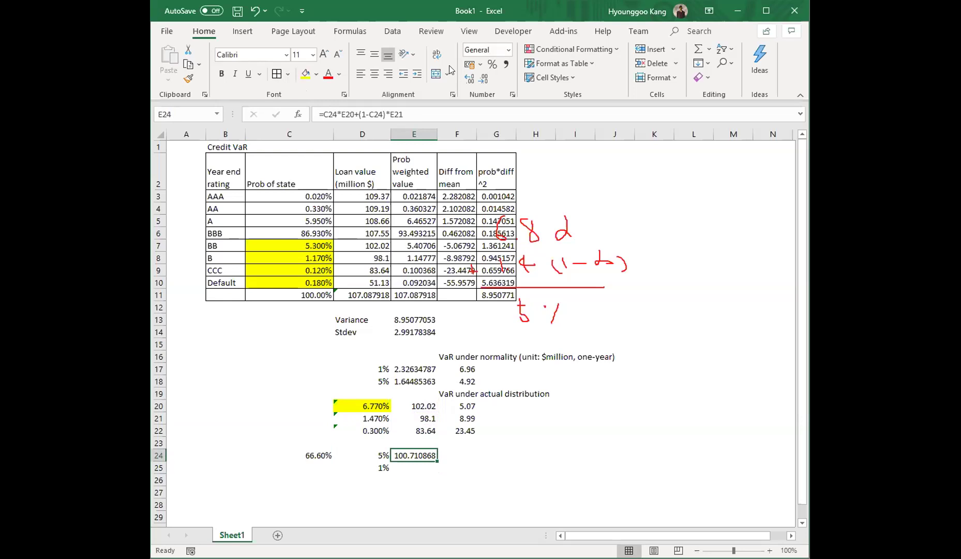
Compute the 5% VaR in F24 with =mean-E24.
key(Right)
text(=)
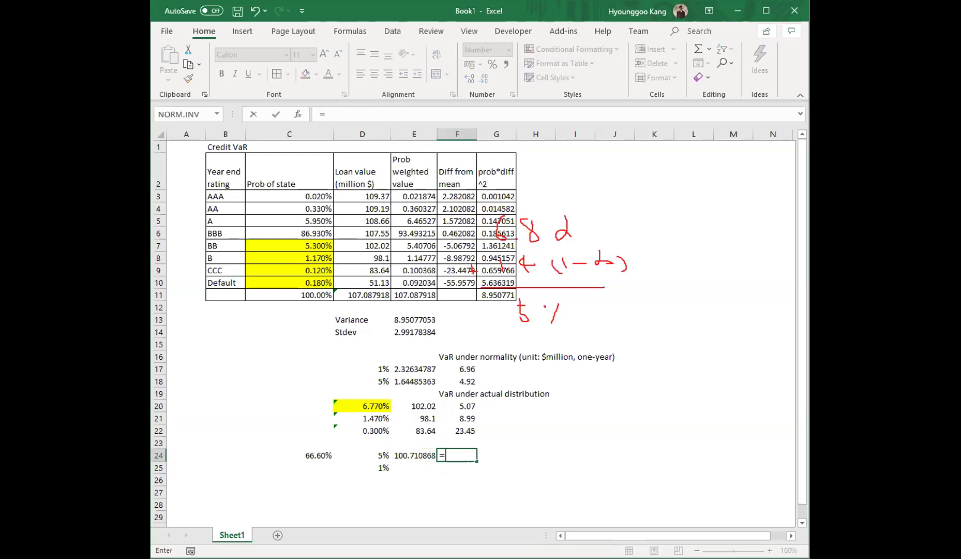
text(E11-E24)
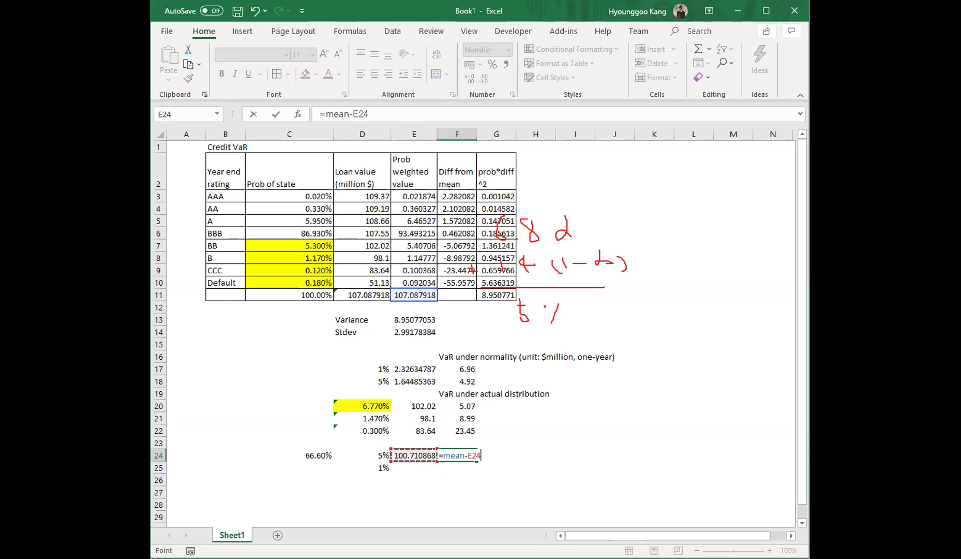
key(Return)
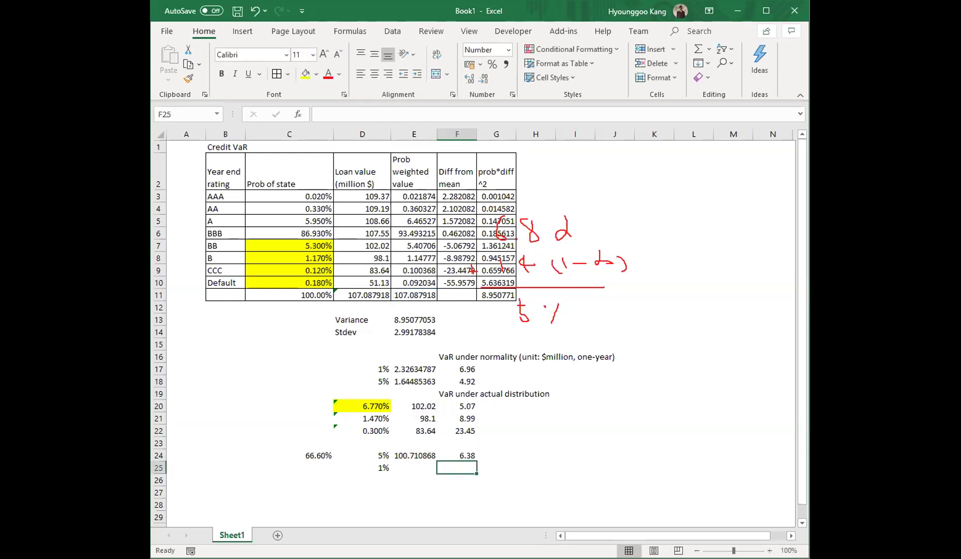
Reduce the interpolated loan value in E24 to two decimal places.
click(410, 456)
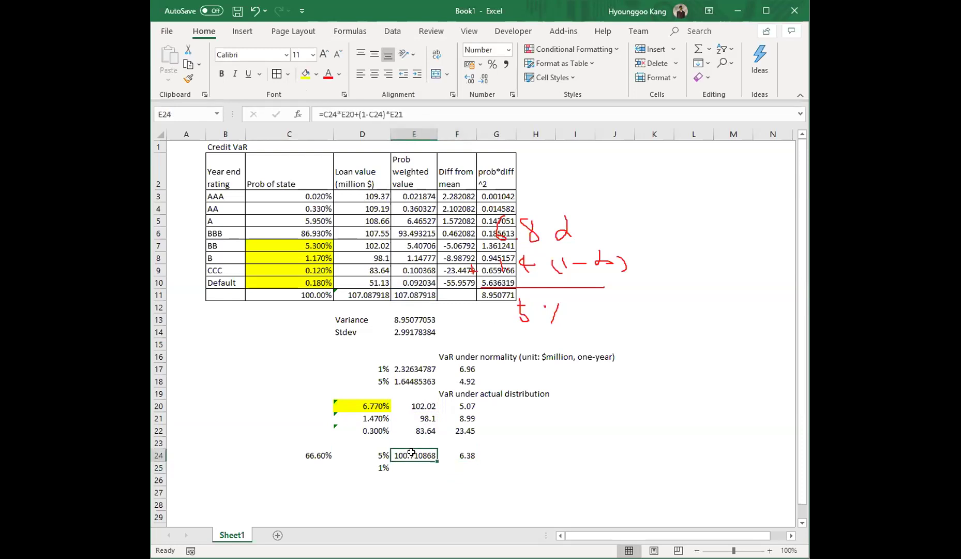
click(482, 78)
click(483, 79)
click(483, 79)
click(483, 79)
click(461, 381)
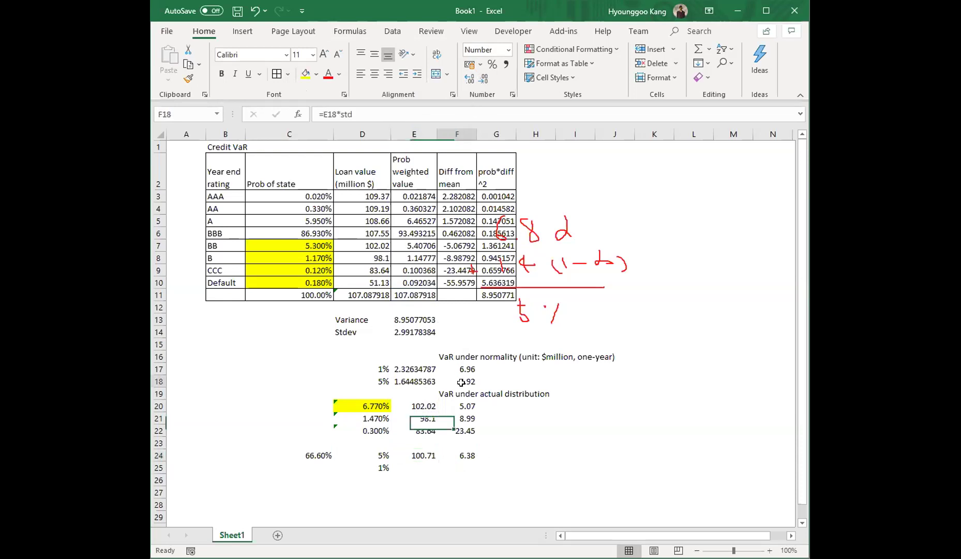
Start the interpolation weight formula for the 1% level in C25 with the numerator (D25-D22).
click(414, 463)
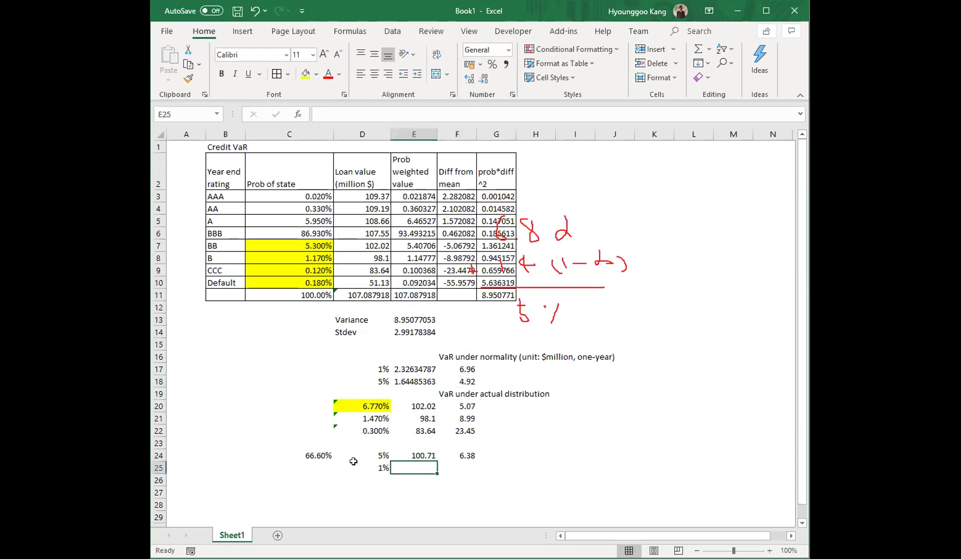
click(326, 470)
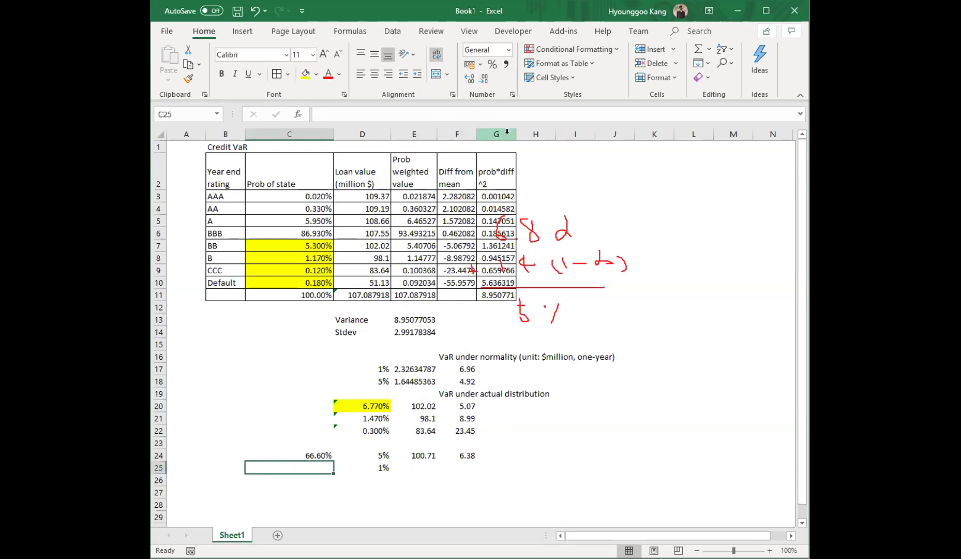
click(382, 469)
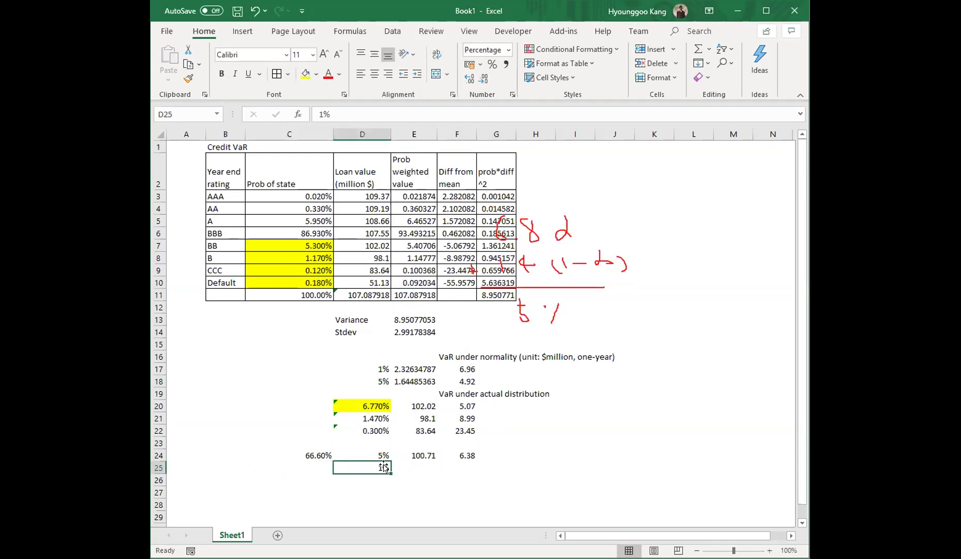
click(383, 418)
click(381, 432)
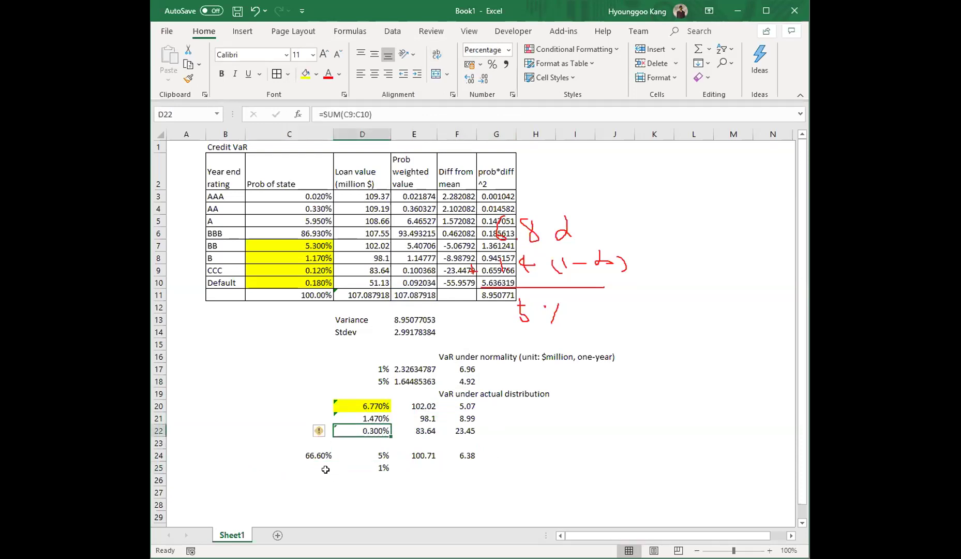
click(325, 464)
text(=)
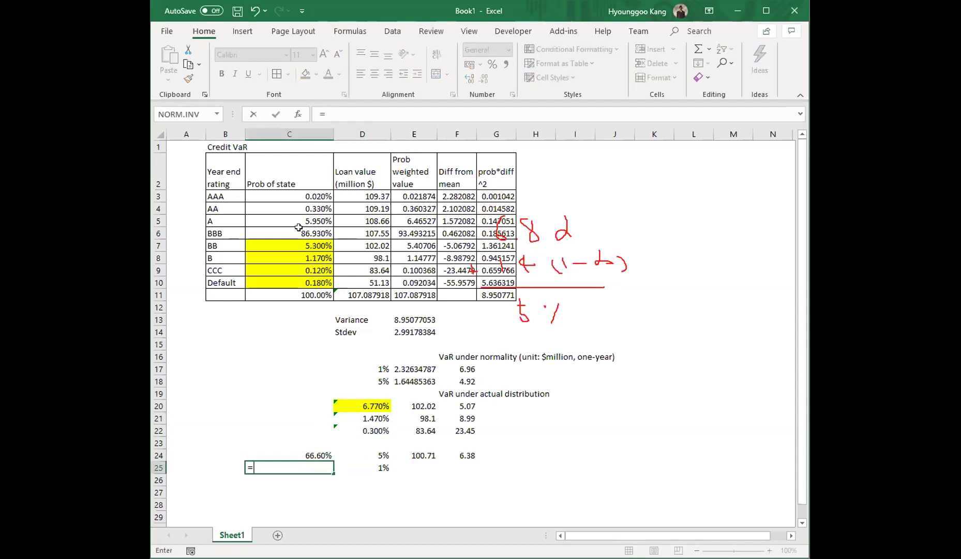
text(()
key(Right)
key(Right)
key(Left)
text(-)
key(Up)
key(Up)
key(Up)
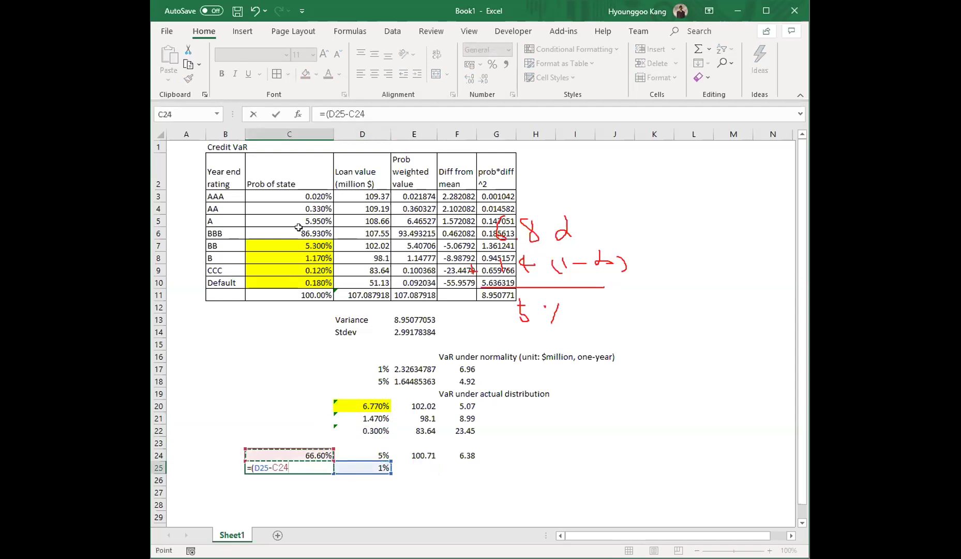
key(Right)
text())
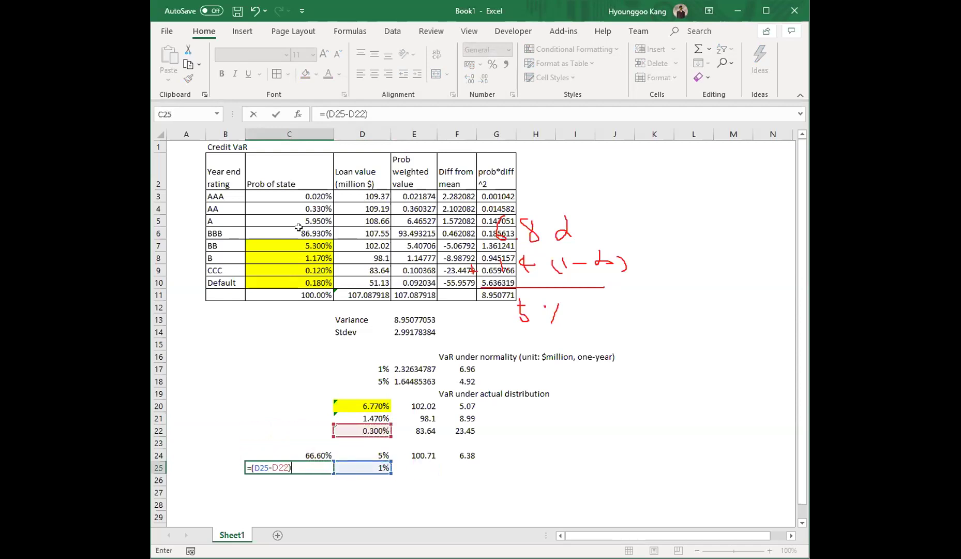
Complete the weight formula in C25 by dividing by (D21-D22).
text(/()
key(Up)
key(Up)
key(Up)
key(Up)
key(Right)
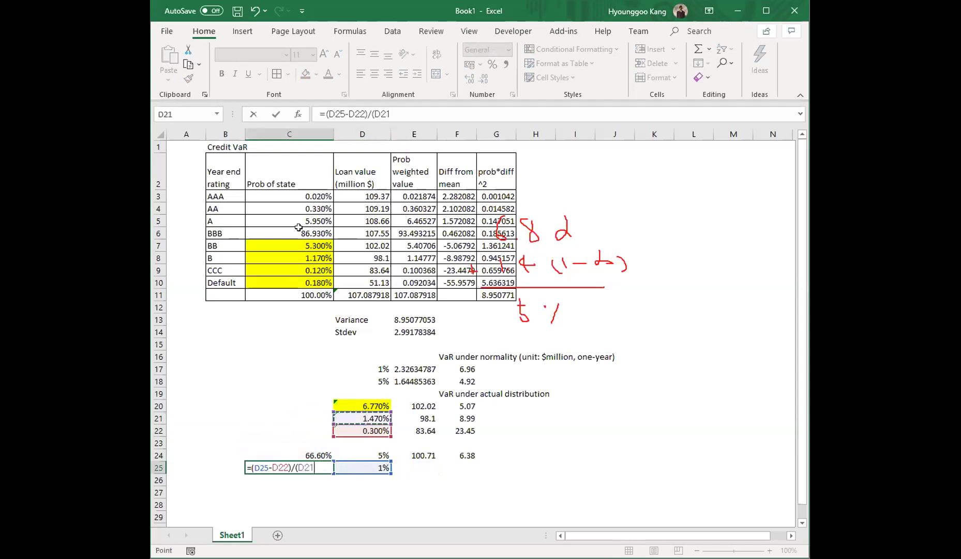
text(-)
key(Up)
key(Up)
key(Up)
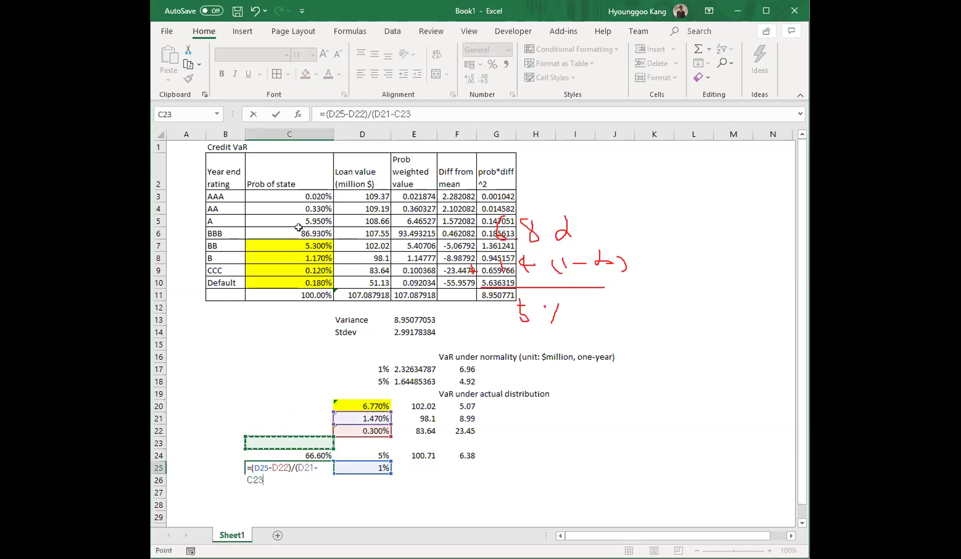
key(Right)
text())
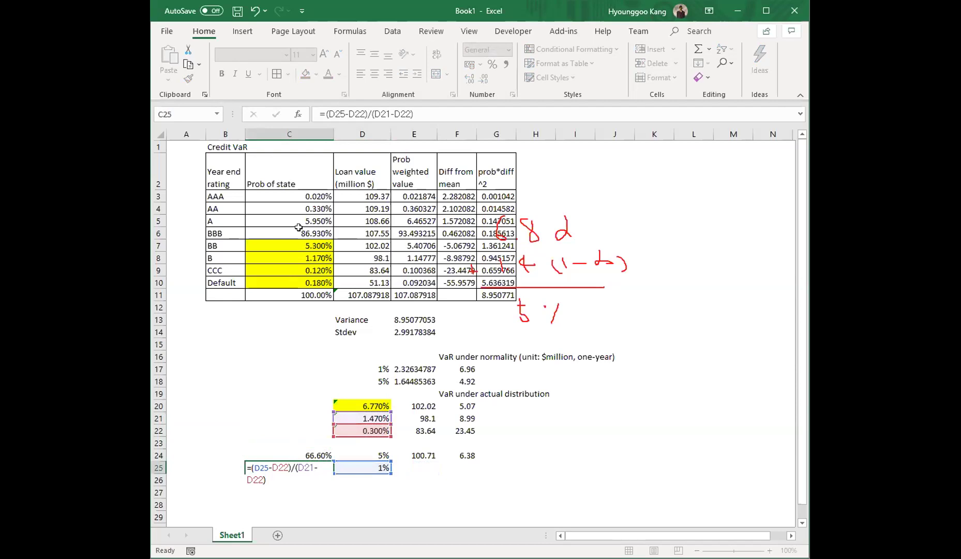
key(Return)
key(Up)
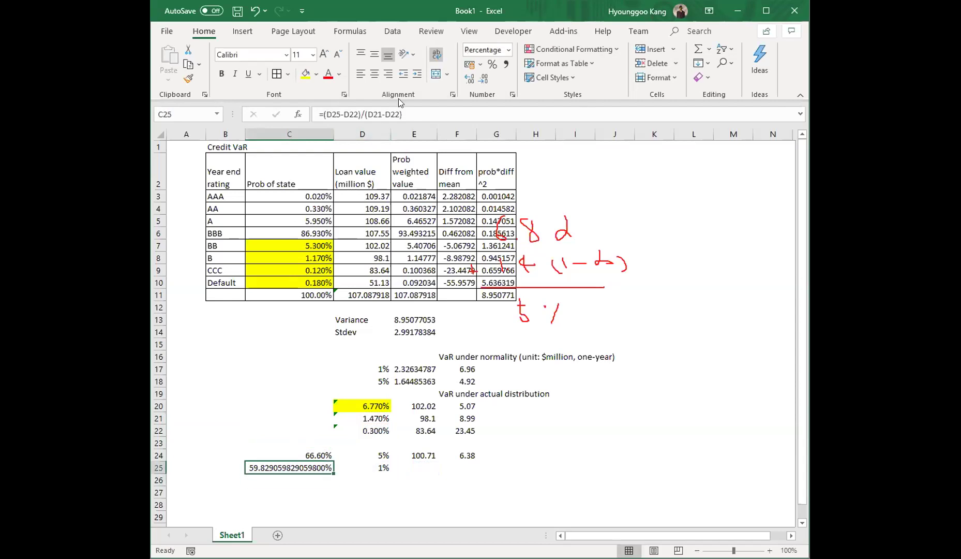
Reduce the percentage in C25 to two decimal places.
click(479, 78)
click(479, 78)
click(479, 78)
click(479, 78)
click(479, 79)
click(479, 78)
click(479, 78)
click(479, 78)
click(479, 80)
click(479, 80)
click(479, 80)
click(479, 80)
click(479, 80)
click(479, 80)
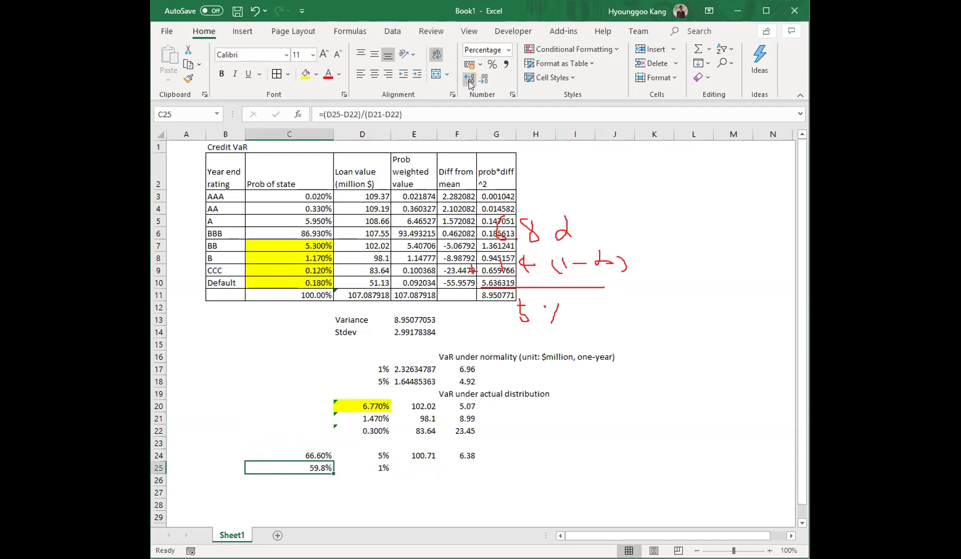
click(469, 79)
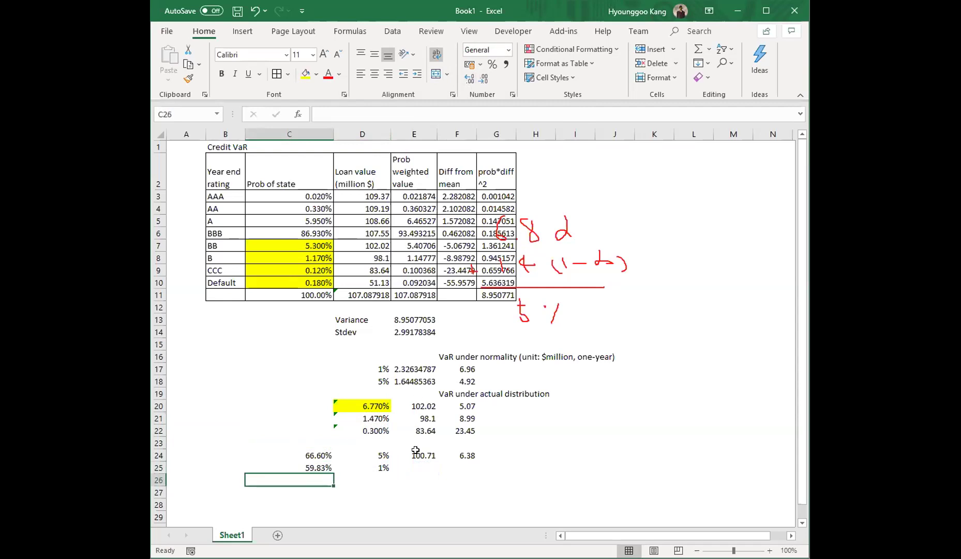
Try the weighted probability formula =D21*C25+(1-C25)*D22 in E25, clear the cell and undo the clearing.
click(425, 466)
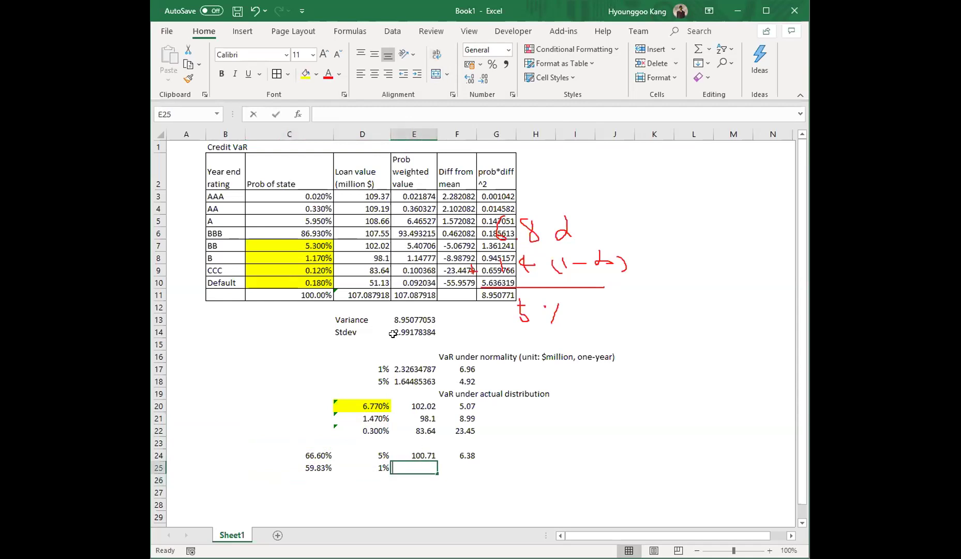
text(=)
key(Up)
key(Up)
key(Up)
key(Up)
key(Left)
text(*)
key(Left)
key(Left)
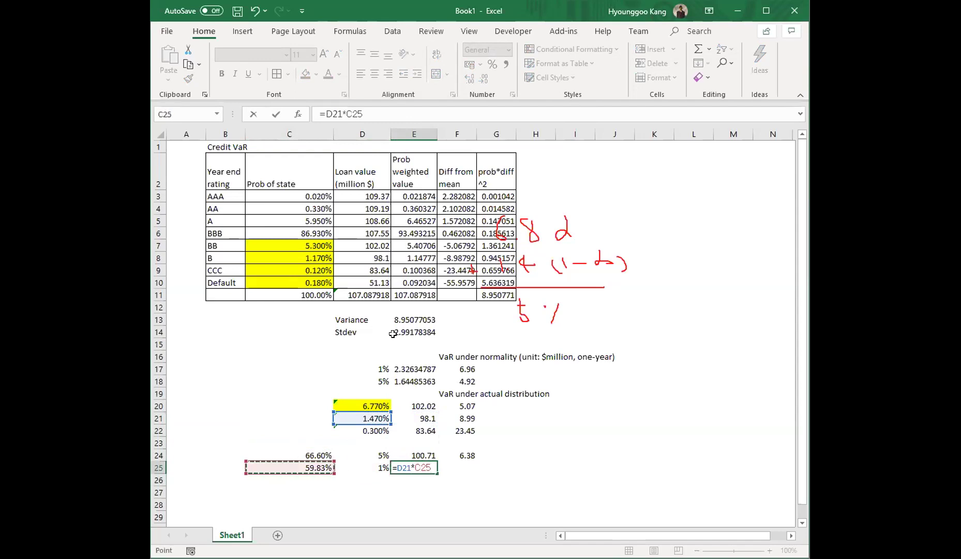
text(+(1-)
key(Left)
key(Left)
text())
key(Up)
key(Up)
key(Up)
key(Left)
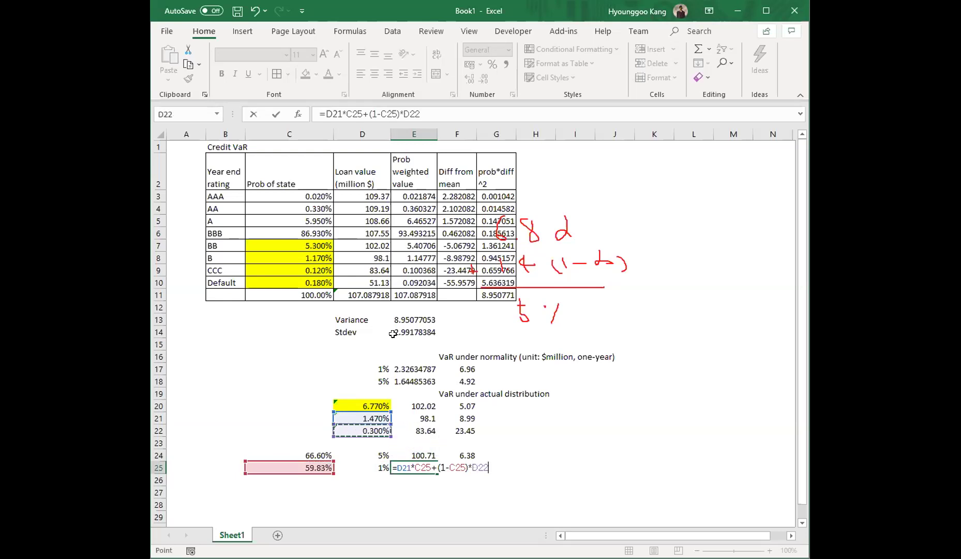
key(Return)
key(Up)
key(Delete)
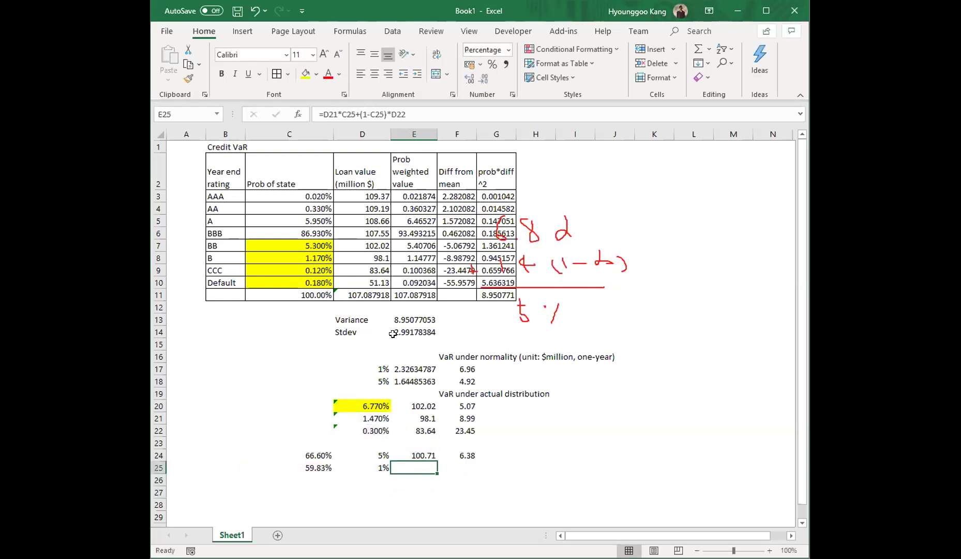
key(ctrl+z)
Interpolate the loan value at the 1% level in E25 with =C25*E21+(1-C25)*E22.
text(=)
key(Left)
key(Left)
text(*)
key(Up)
key(Up)
key(Up)
key(Up)
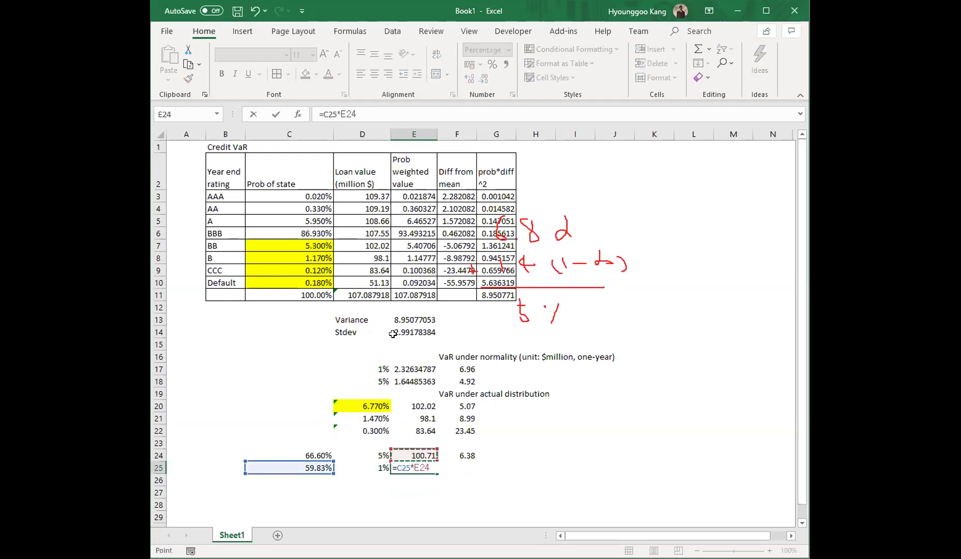
text(+(1)
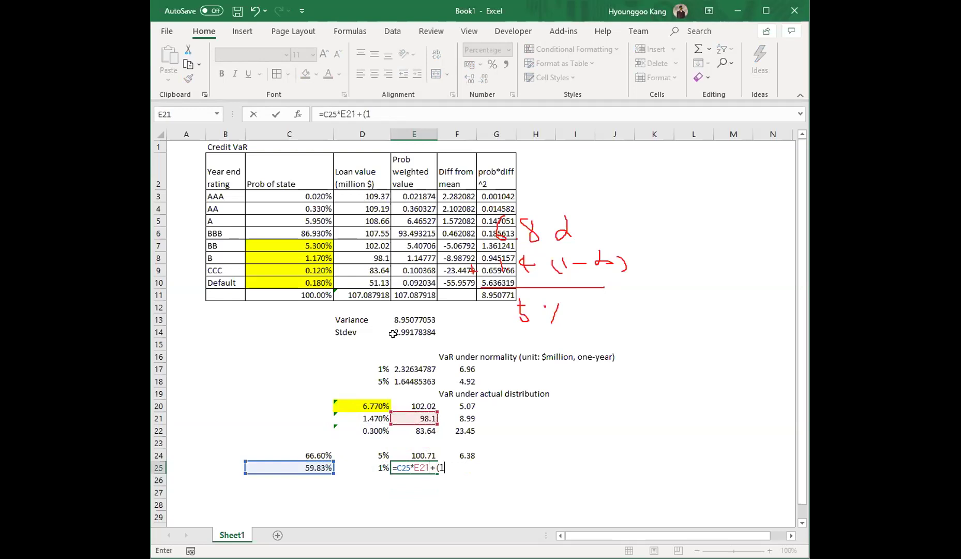
text(-)
key(Left)
key(Left)
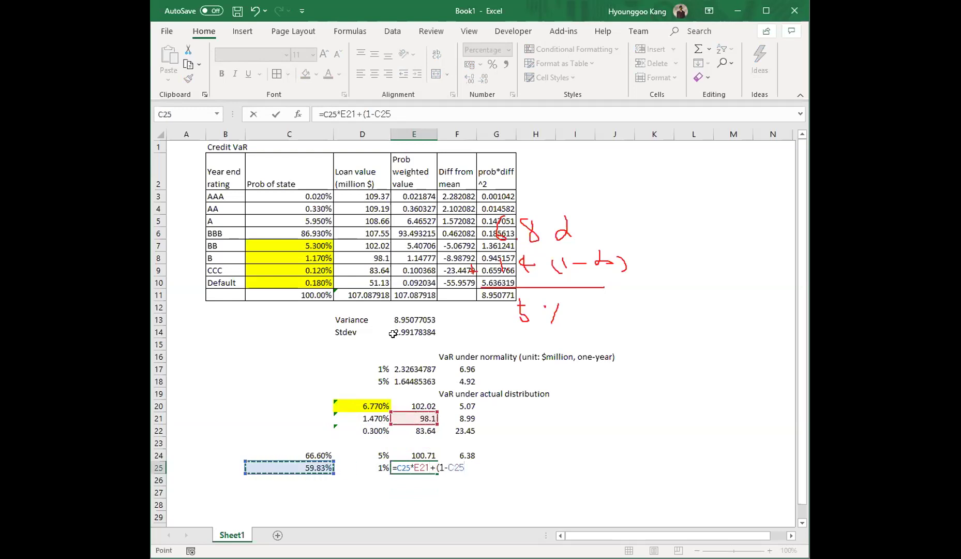
text()*)
key(Up)
key(Up)
key(Up)
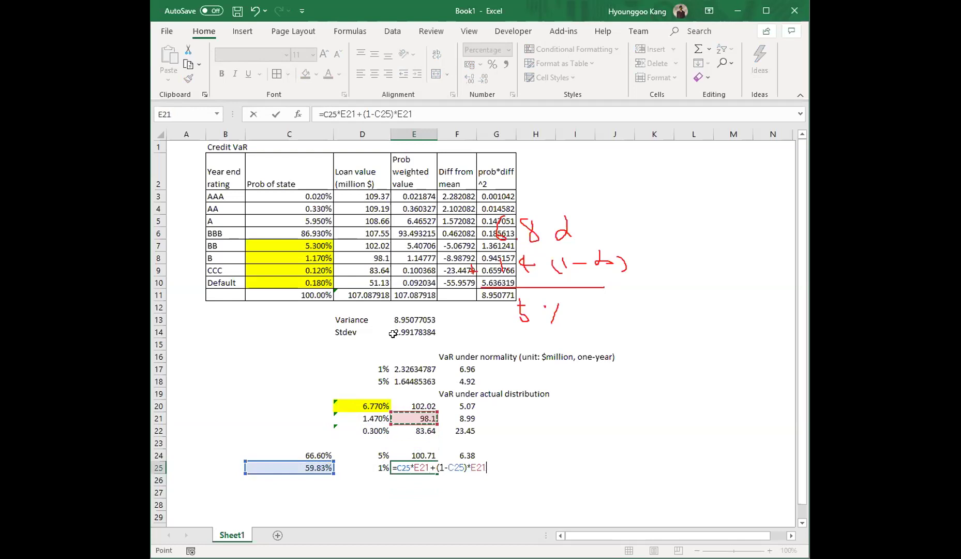
key(Return)
key(Up)
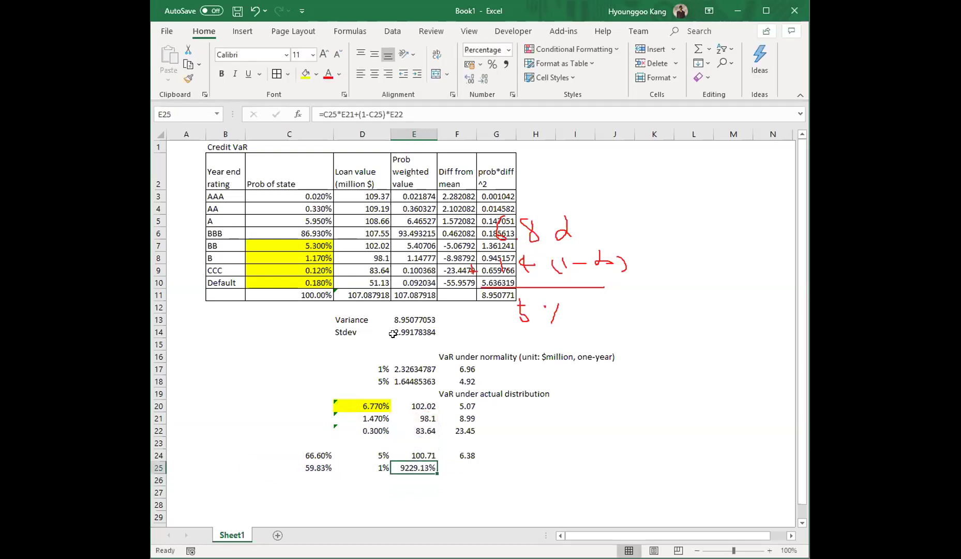
Try to copy the number format of E24 onto E25 with Paste Special.
key(Up)
key(ctrl+c)
key(Down)
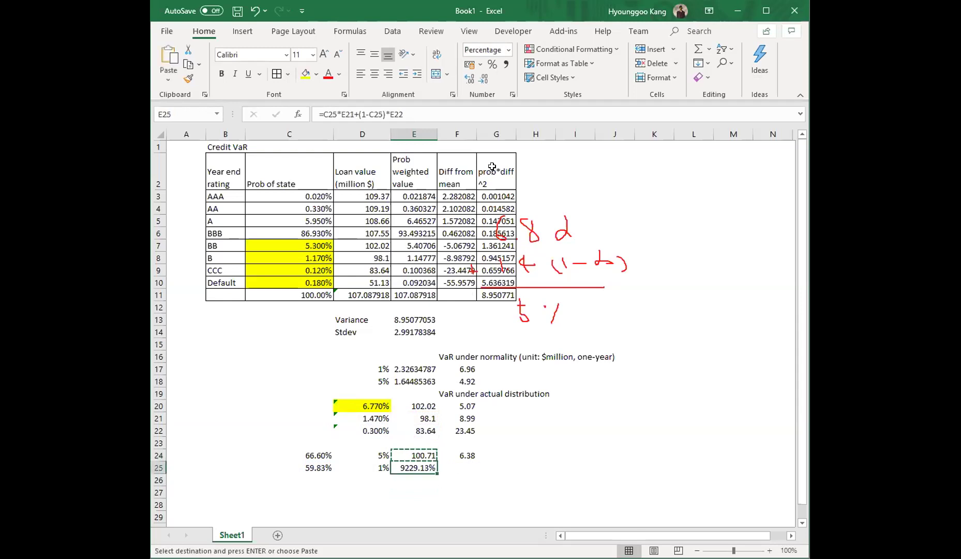
key(ctrl+alt+v)
click(244, 224)
click(373, 362)
key(Escape)
key(Up)
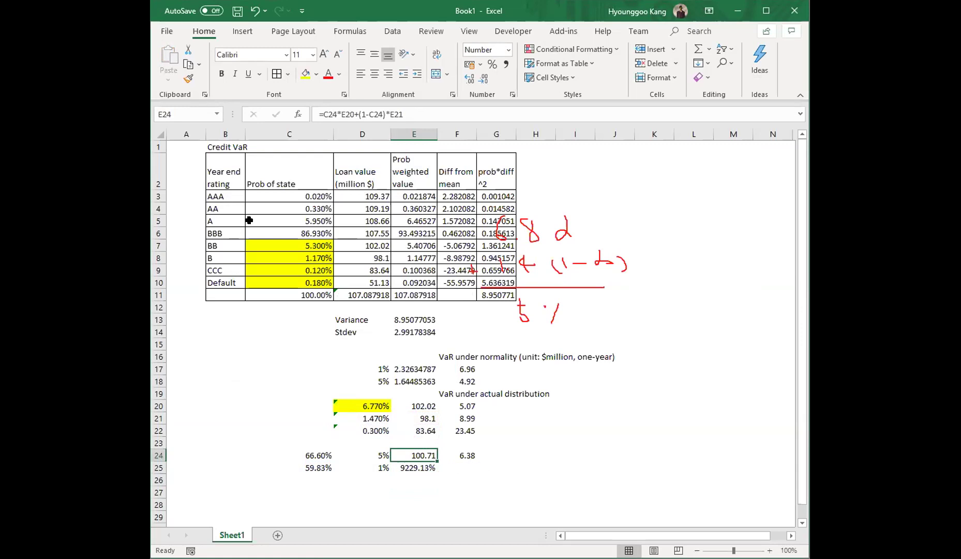
Fill the interpolated loan value and VaR formulas from E24 and F24 down to row 25.
drag(434, 459, 476, 468)
click(467, 454)
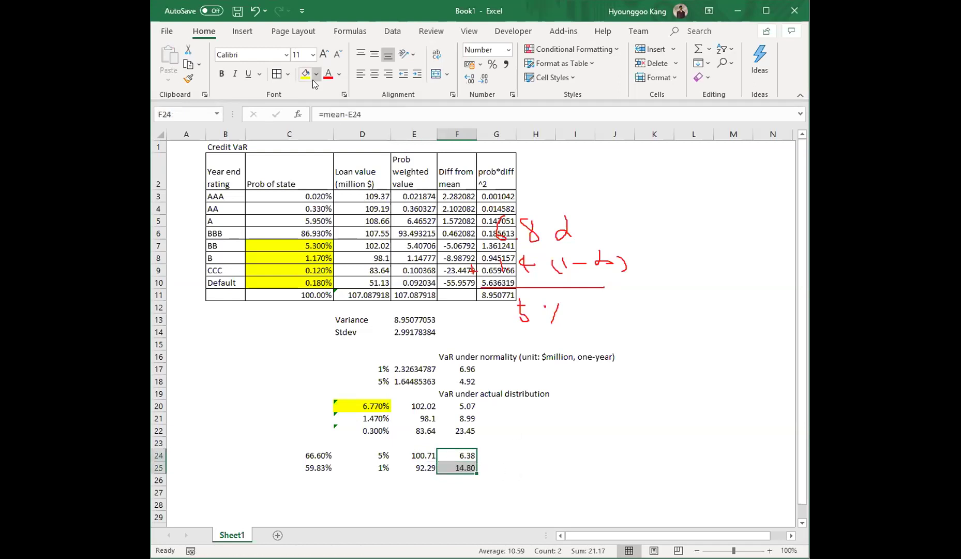